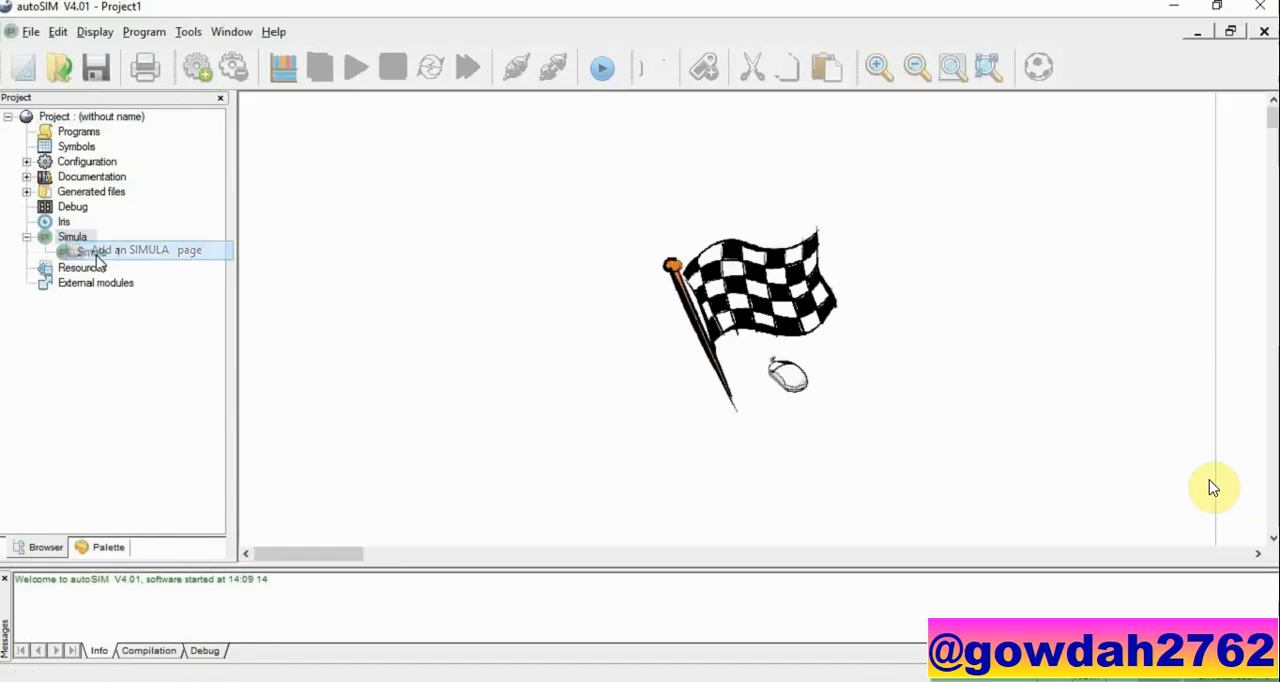
Step: Add a small double acting pneumatic cylinder from the preset objects near the top of the Simula sheet
{"action": "right_click", "coordinate": [474, 262]}
{"action": "left_click", "coordinate": [486, 268]}
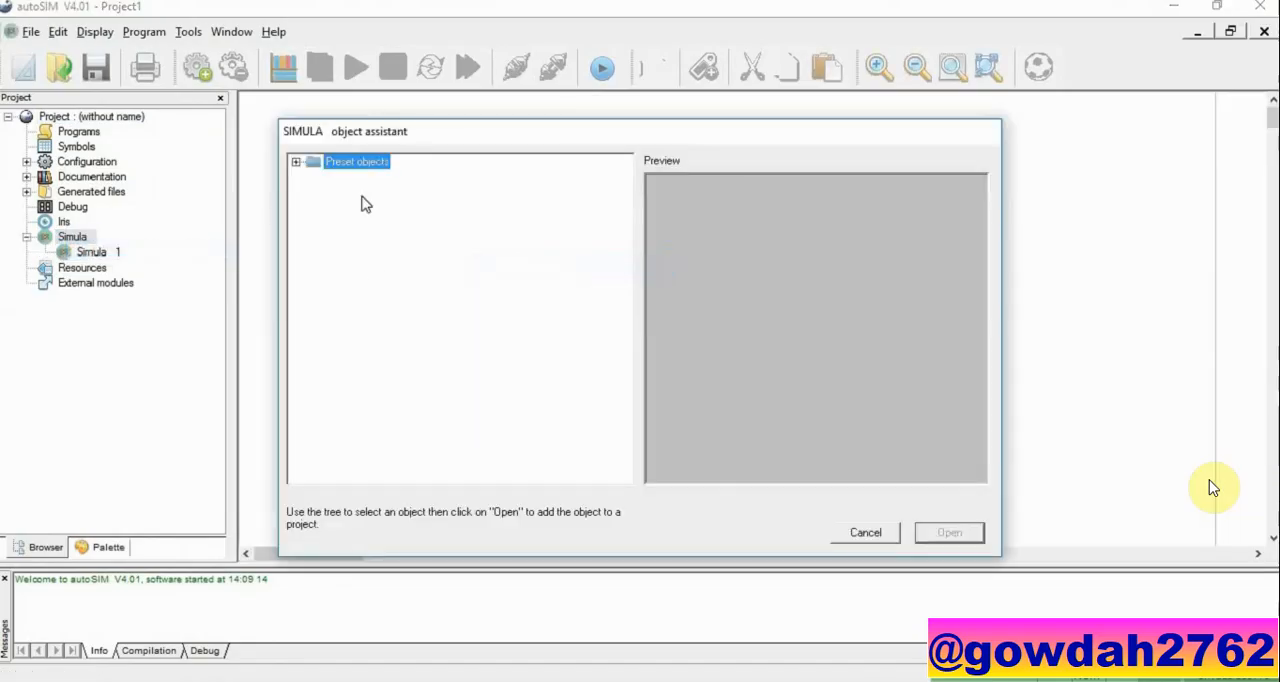
{"action": "left_click", "coordinate": [297, 164]}
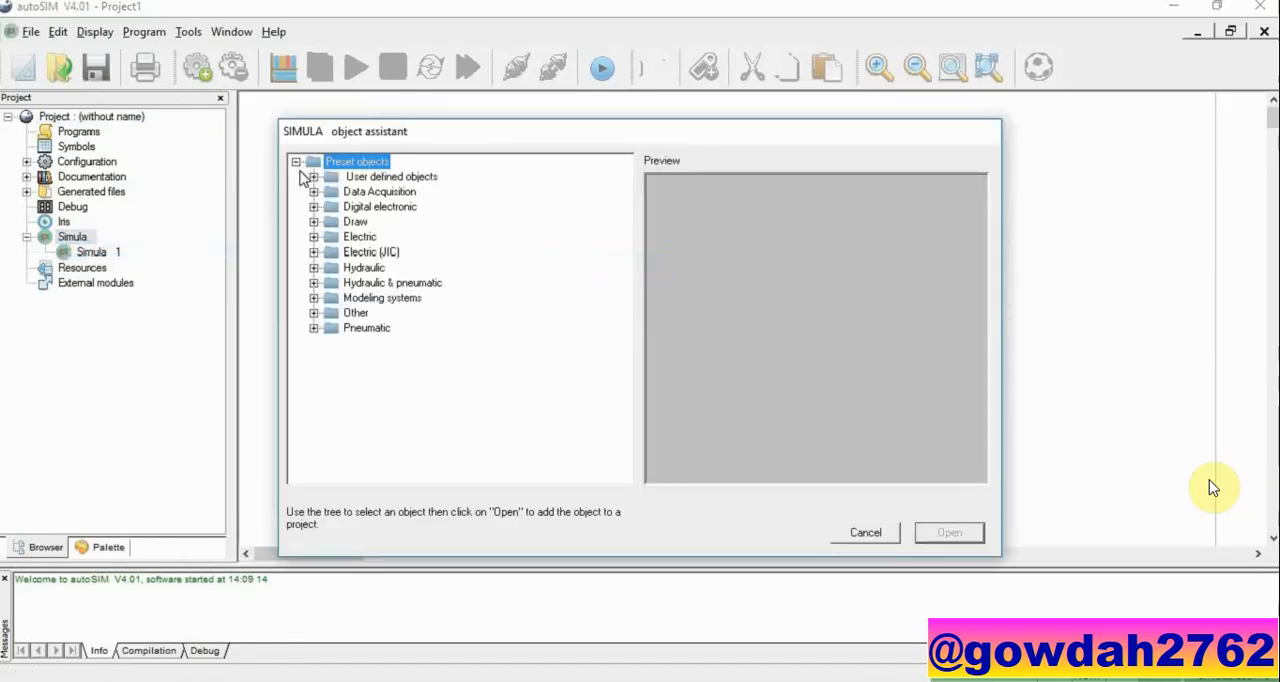
{"action": "left_click", "coordinate": [314, 329]}
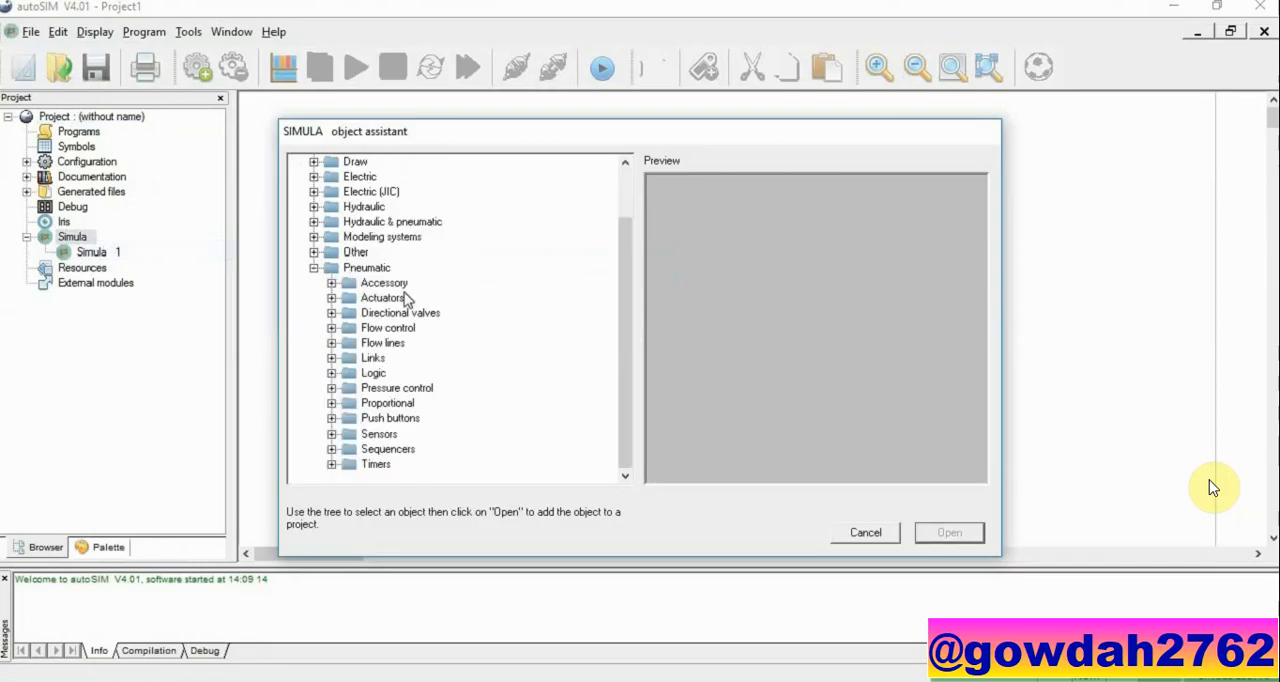
{"action": "left_click", "coordinate": [332, 299]}
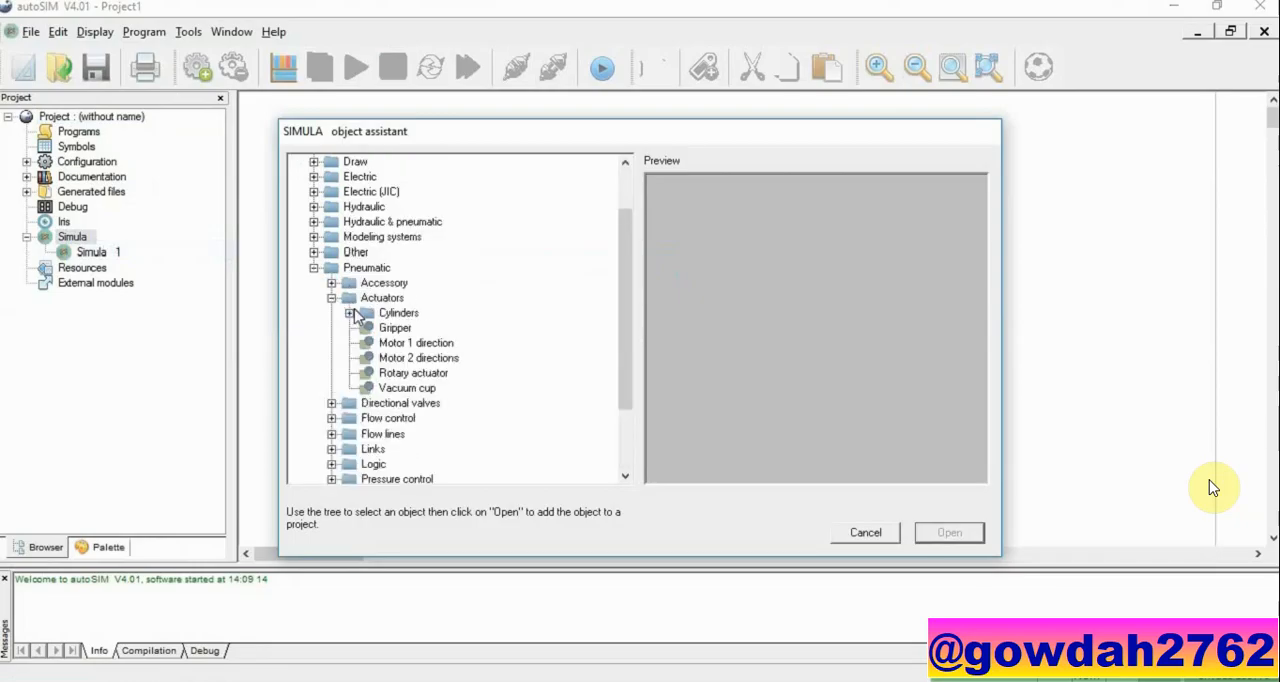
{"action": "left_click", "coordinate": [350, 313]}
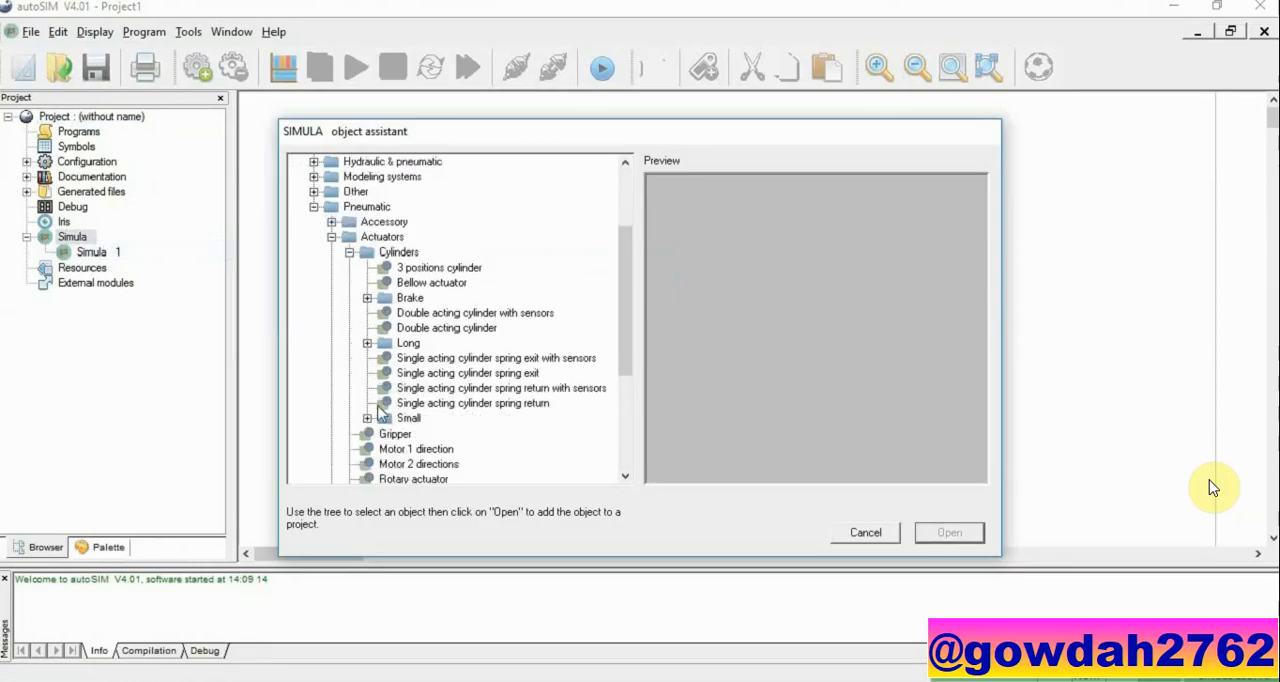
{"action": "left_click", "coordinate": [367, 418]}
{"action": "left_click", "coordinate": [462, 388]}
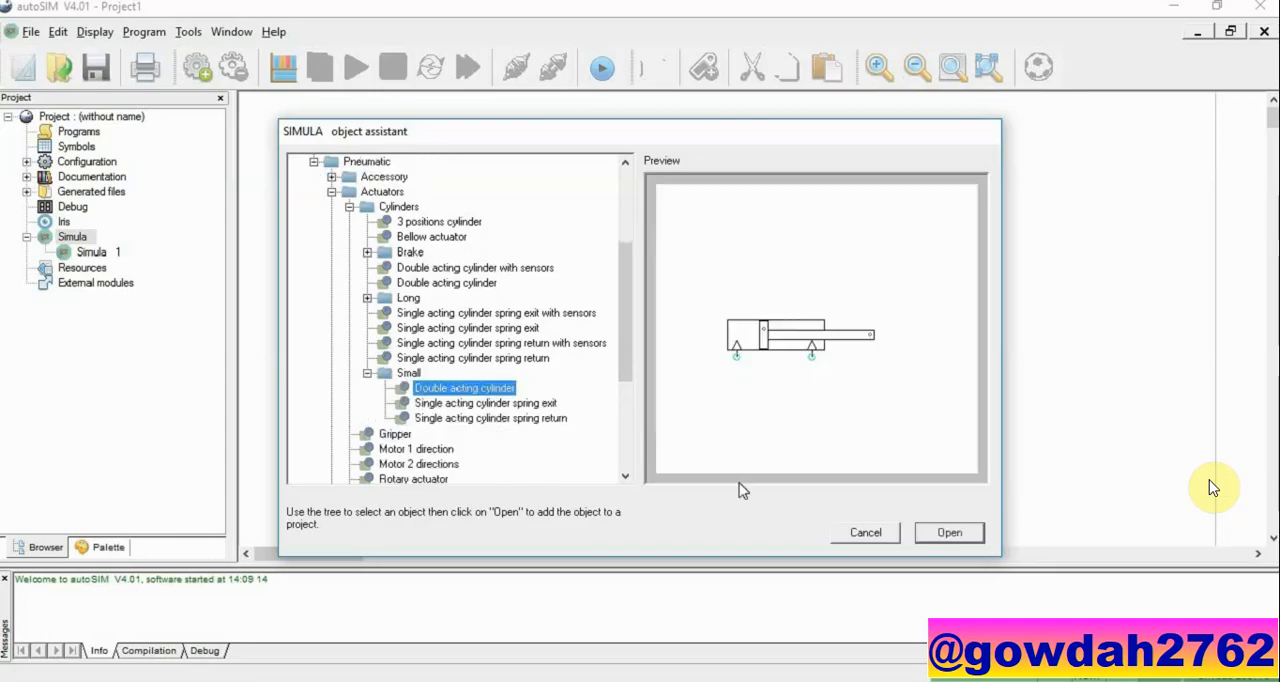
{"action": "left_click", "coordinate": [948, 532]}
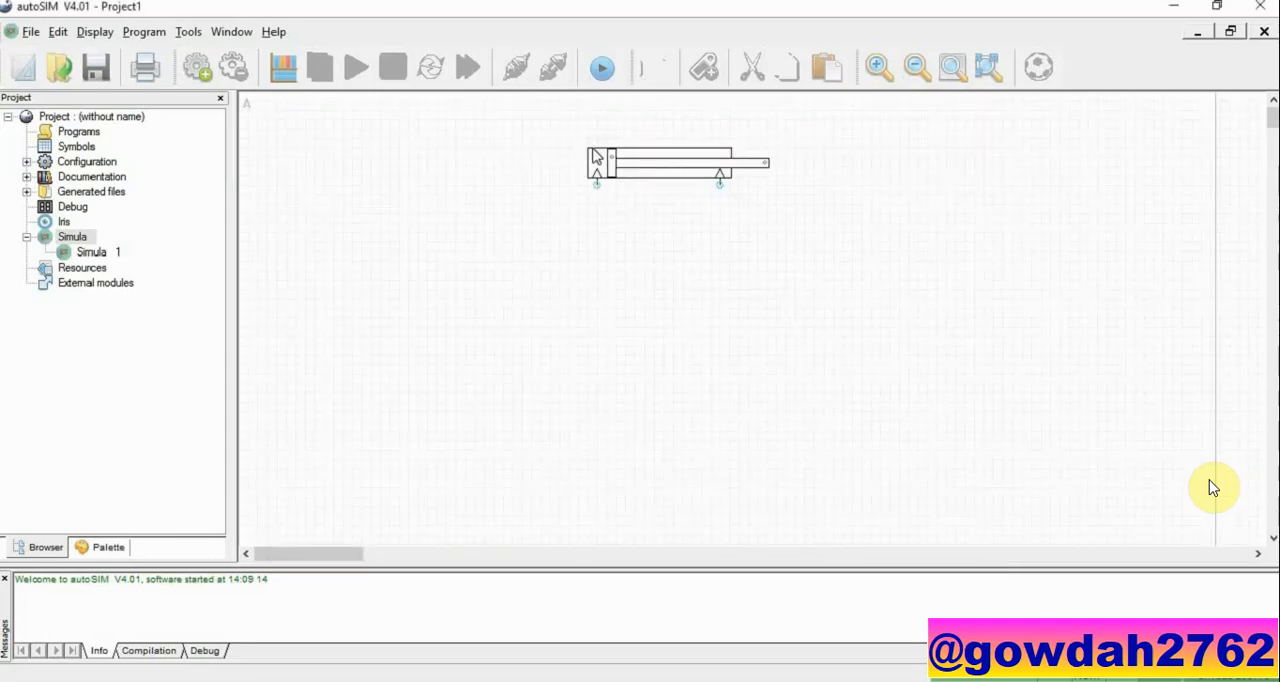
Step: Add a Simple 5/2 pneumatic directional valve and place it below the cylinder
{"action": "right_click", "coordinate": [571, 288]}
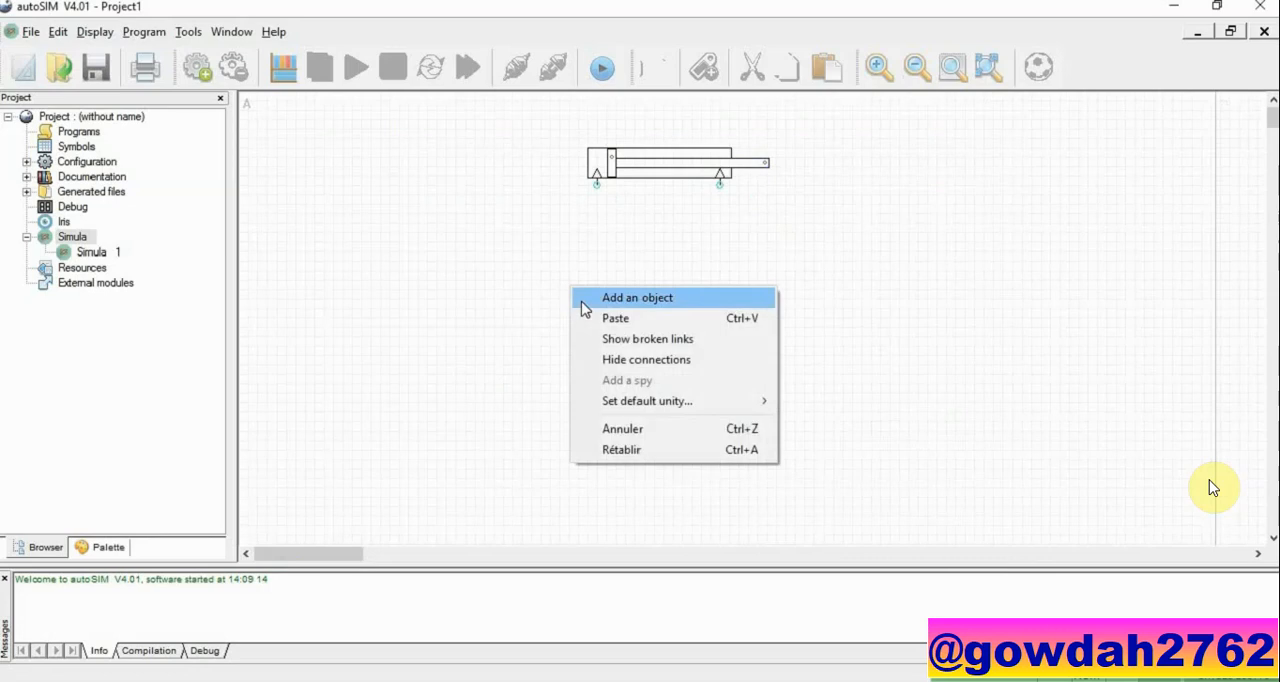
{"action": "left_click", "coordinate": [583, 300]}
{"action": "left_click", "coordinate": [336, 244]}
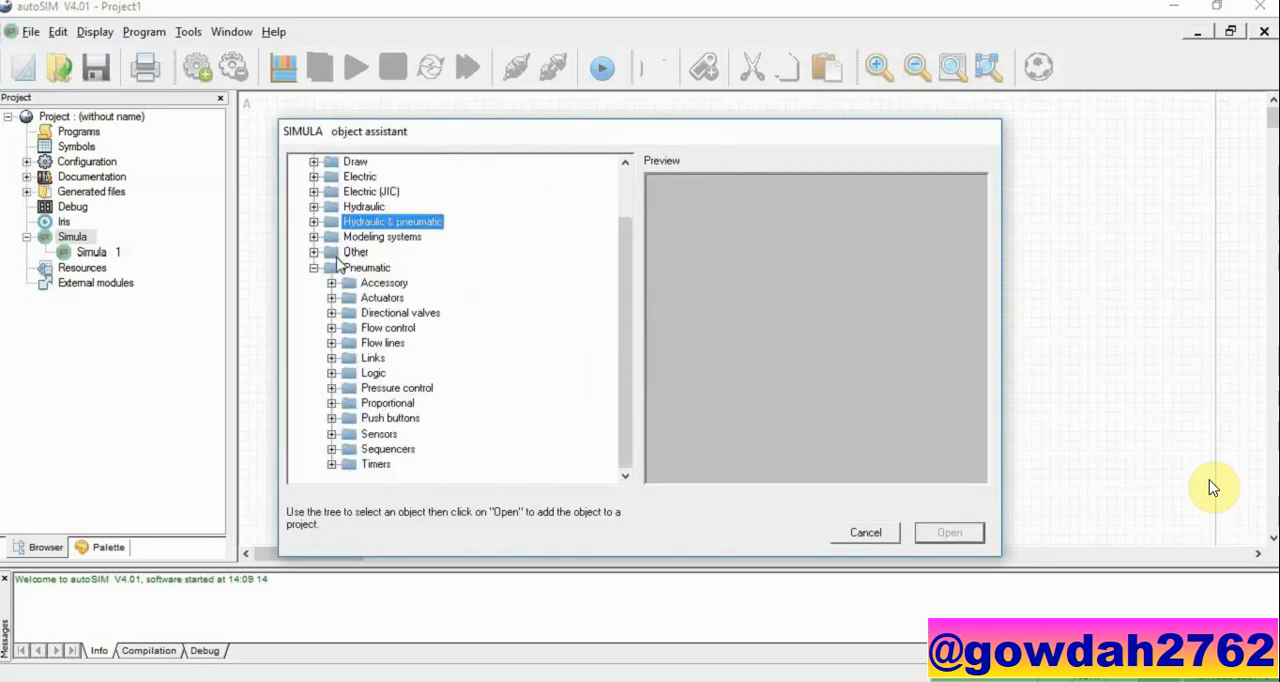
{"action": "left_click", "coordinate": [332, 313]}
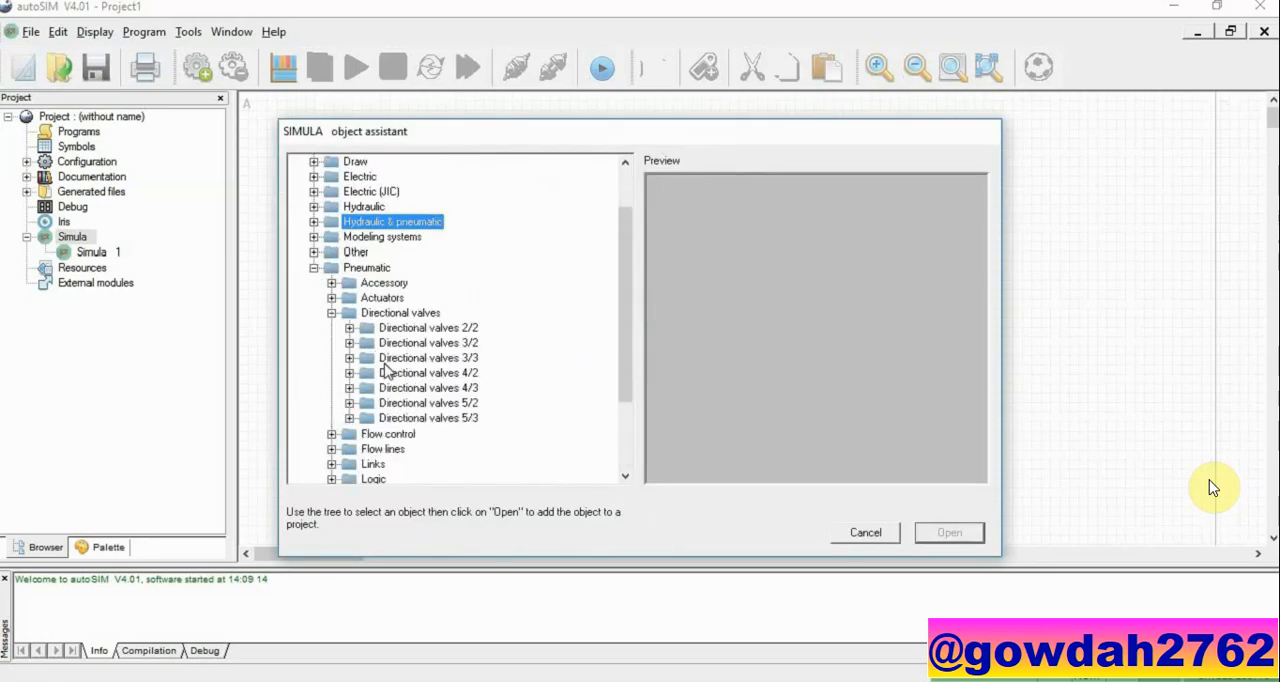
{"action": "left_click", "coordinate": [349, 403]}
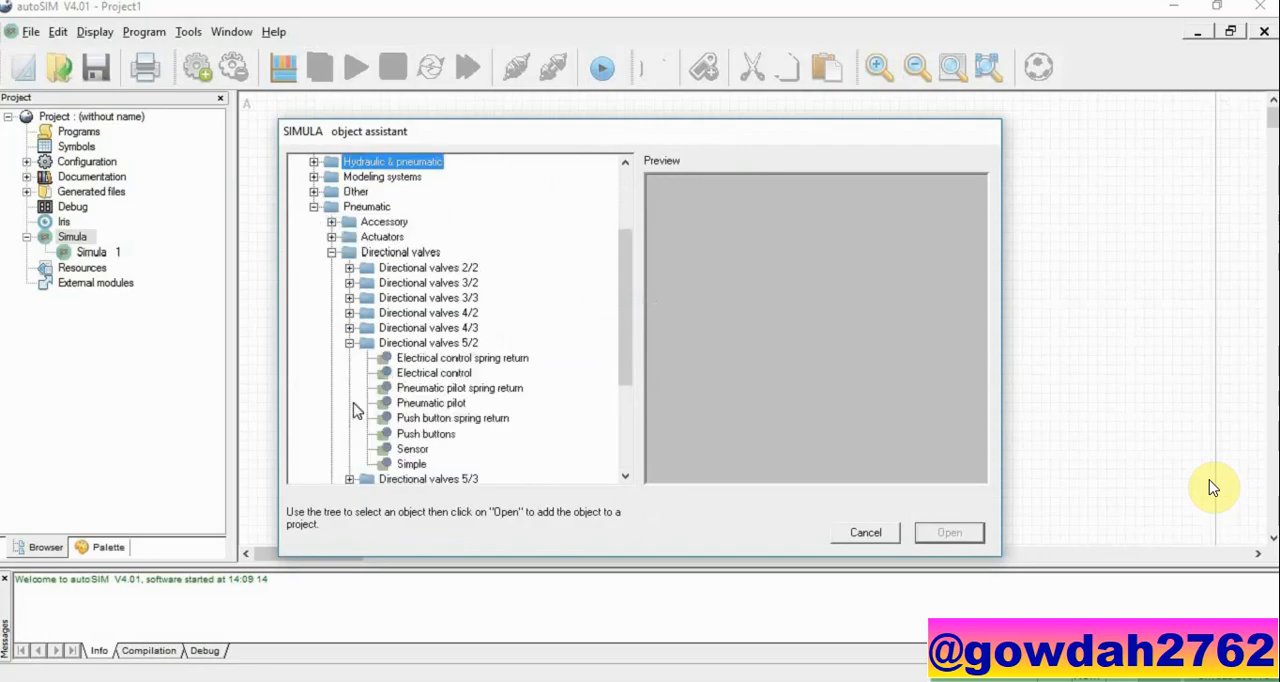
{"action": "left_click", "coordinate": [423, 466]}
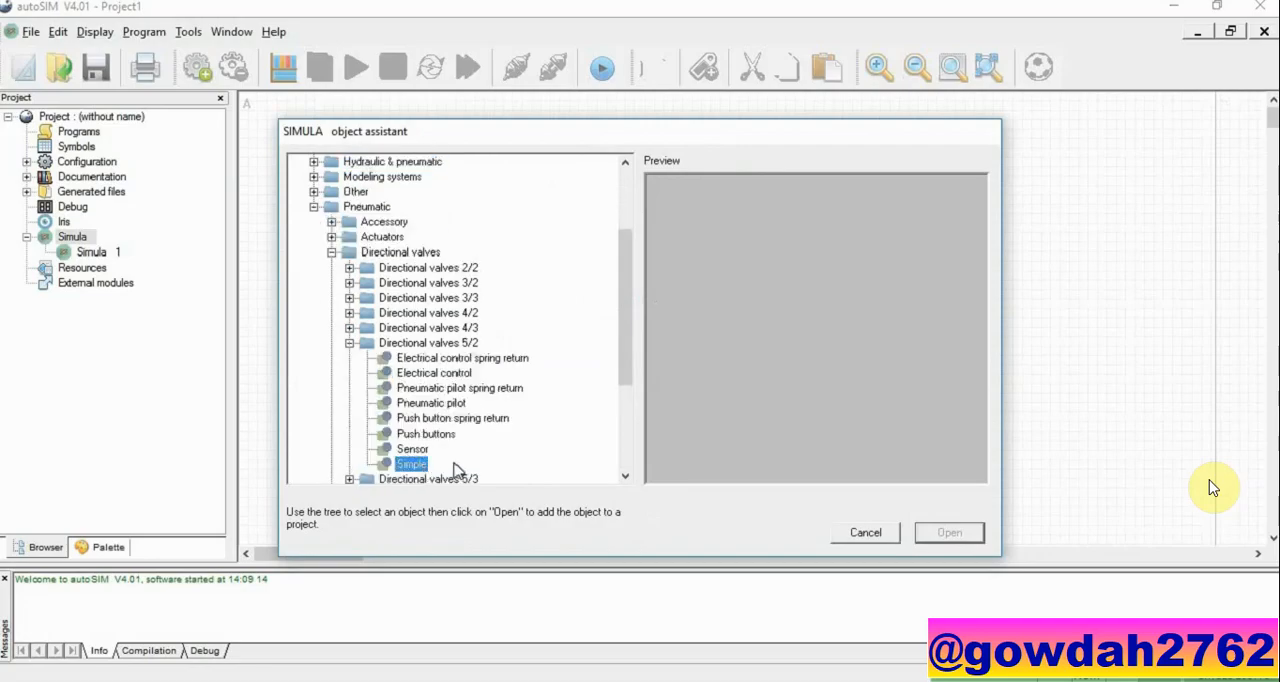
{"action": "left_click", "coordinate": [948, 533]}
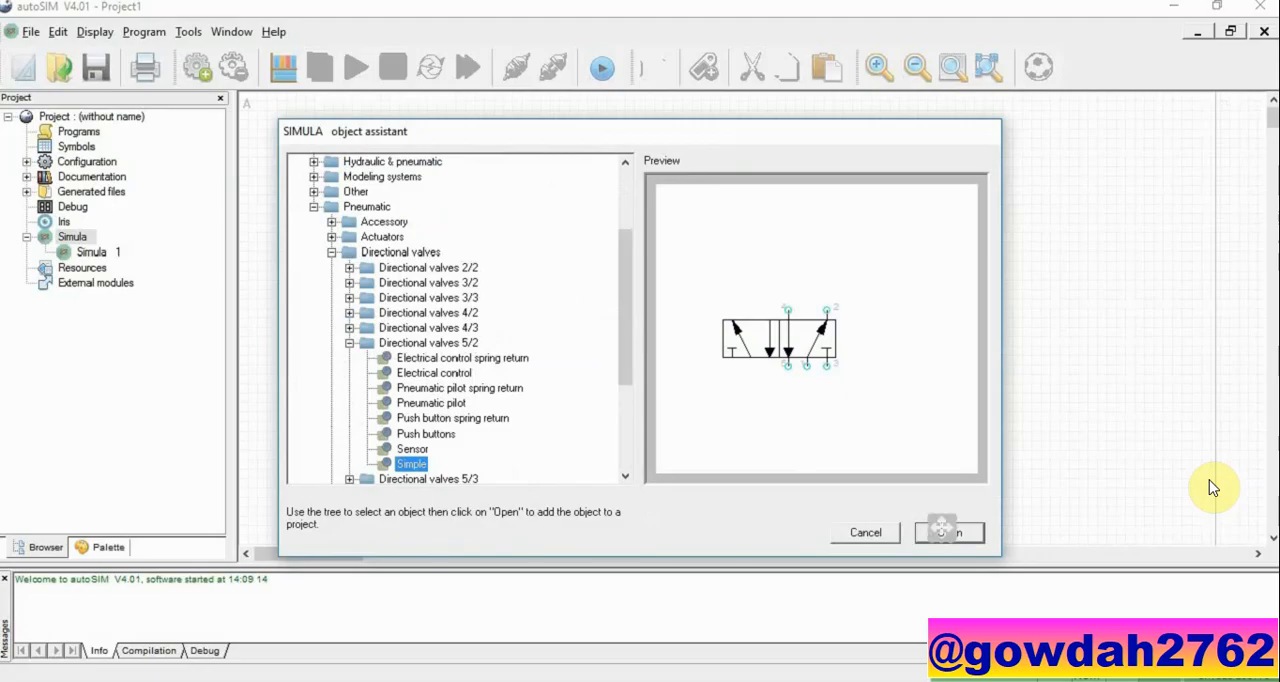
{"action": "left_click", "coordinate": [622, 260]}
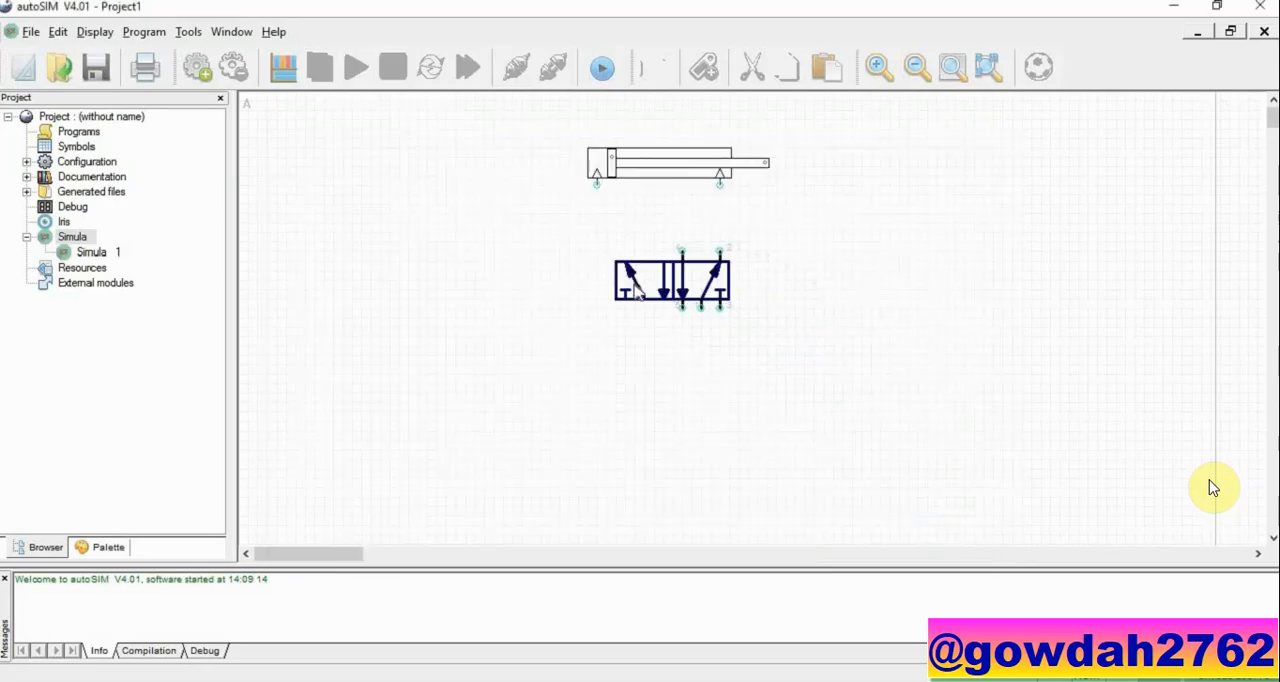
Step: Fit pneumatic pilot actuators to both ends of the 5/2 valve and shift it left beneath the cylinder
{"action": "double_click", "coordinate": [636, 290]}
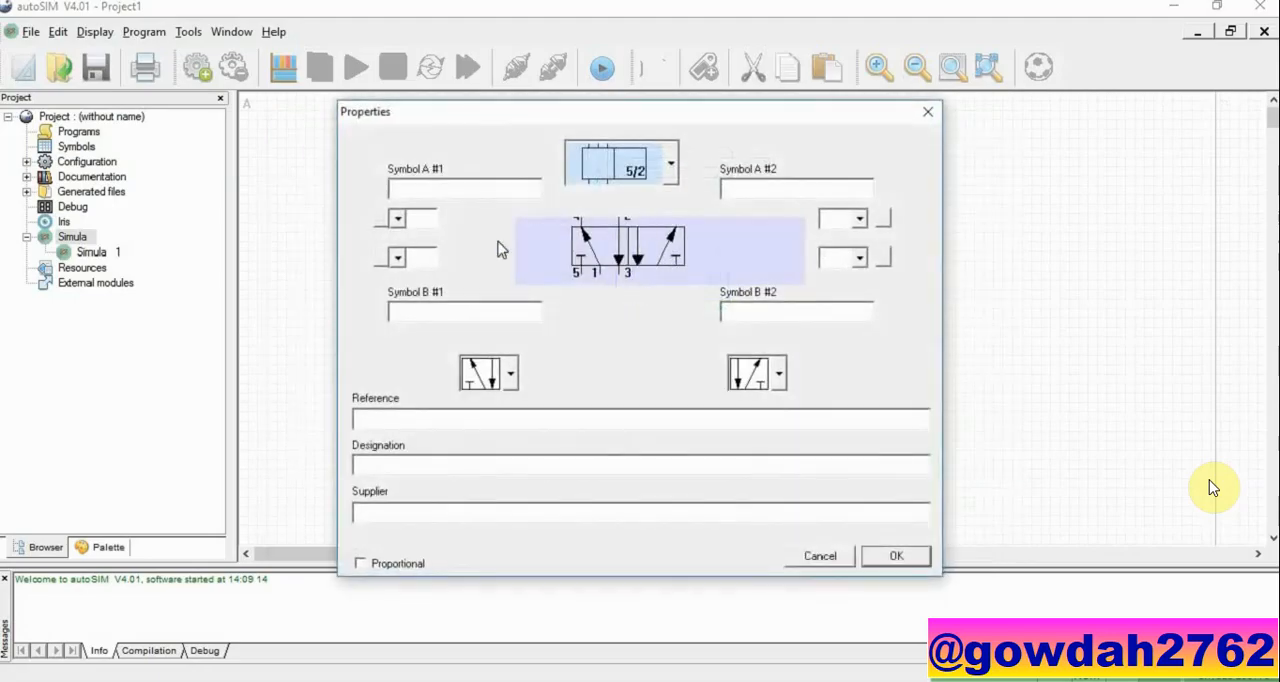
{"action": "left_click", "coordinate": [399, 219]}
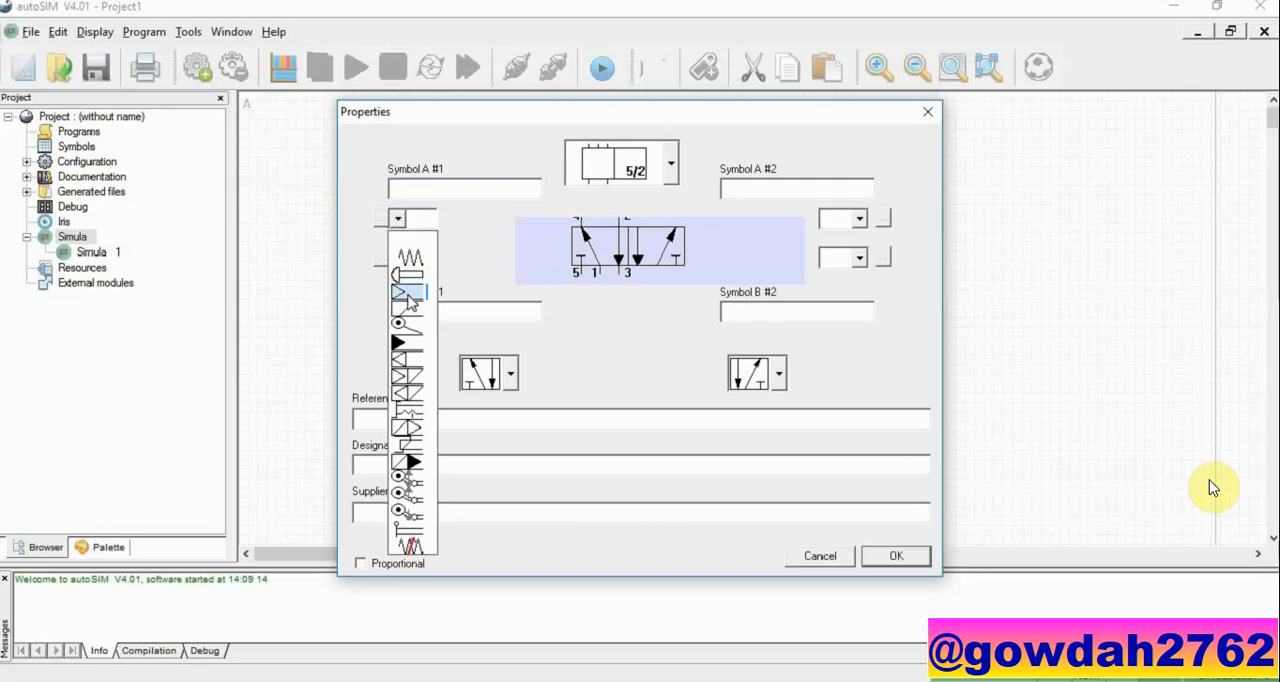
{"action": "left_click", "coordinate": [408, 293]}
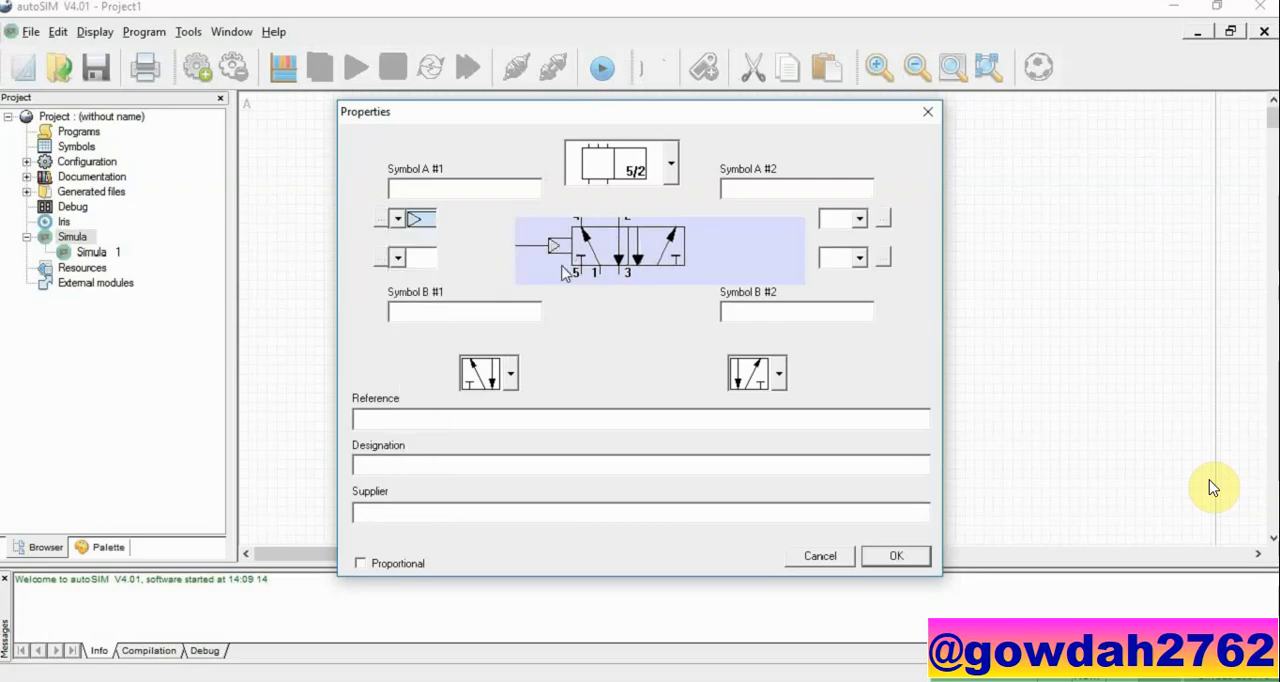
{"action": "left_click", "coordinate": [857, 220]}
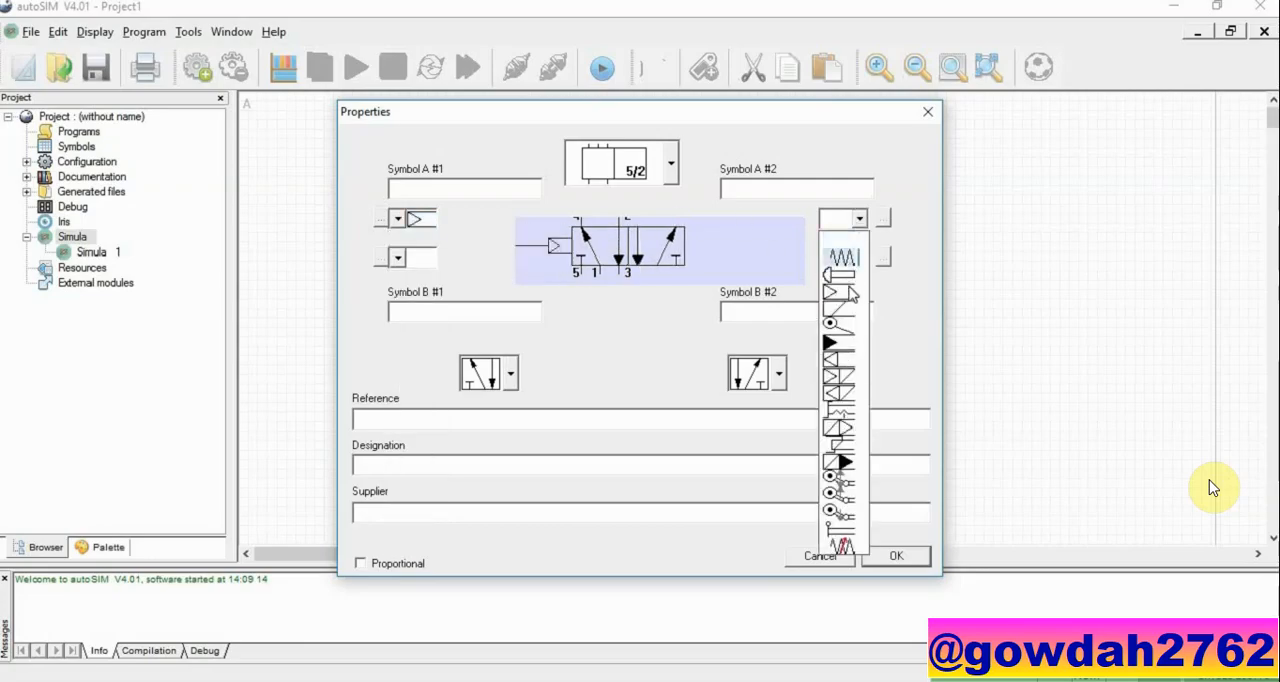
{"action": "left_click", "coordinate": [843, 293]}
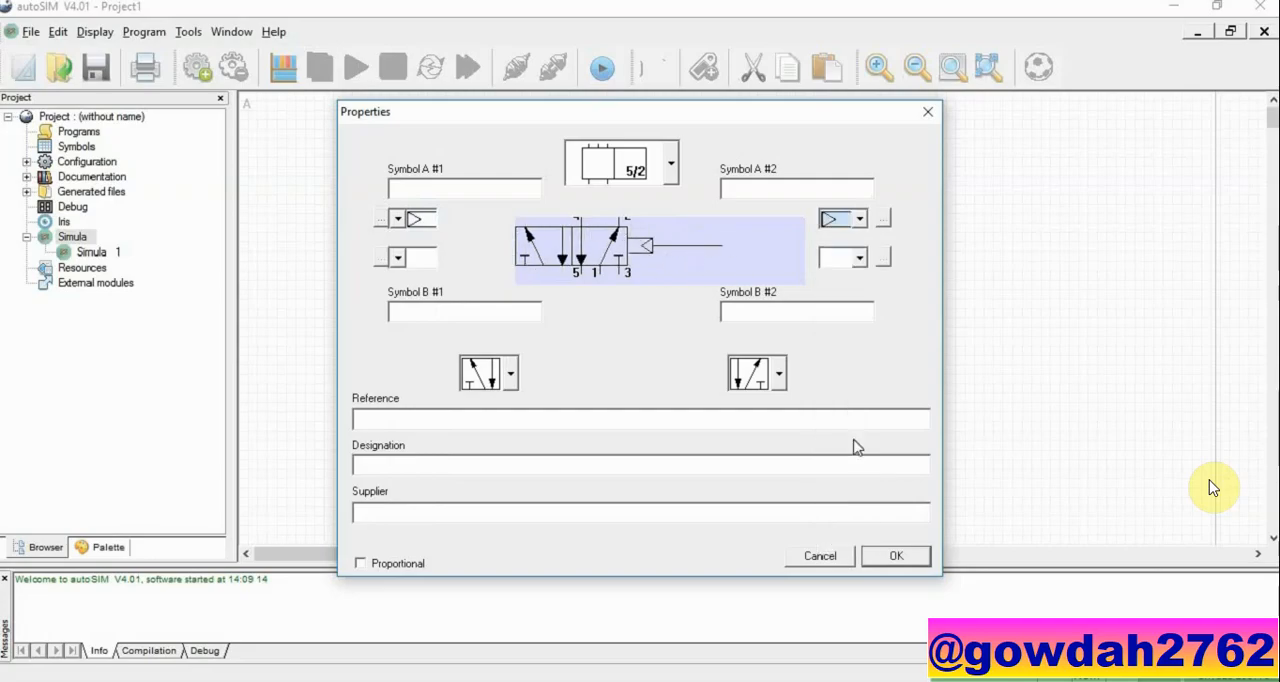
{"action": "left_click", "coordinate": [880, 558]}
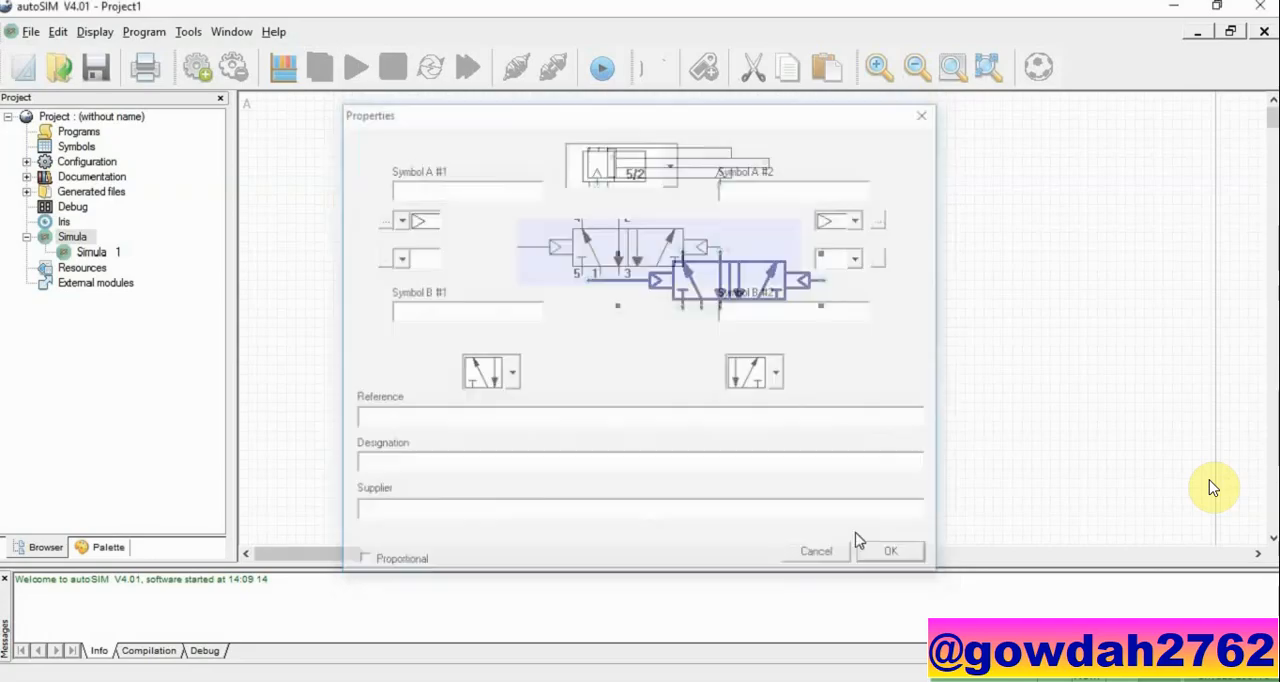
{"action": "left_click_drag", "start_coordinate": [659, 289], "coordinate": [641, 289]}
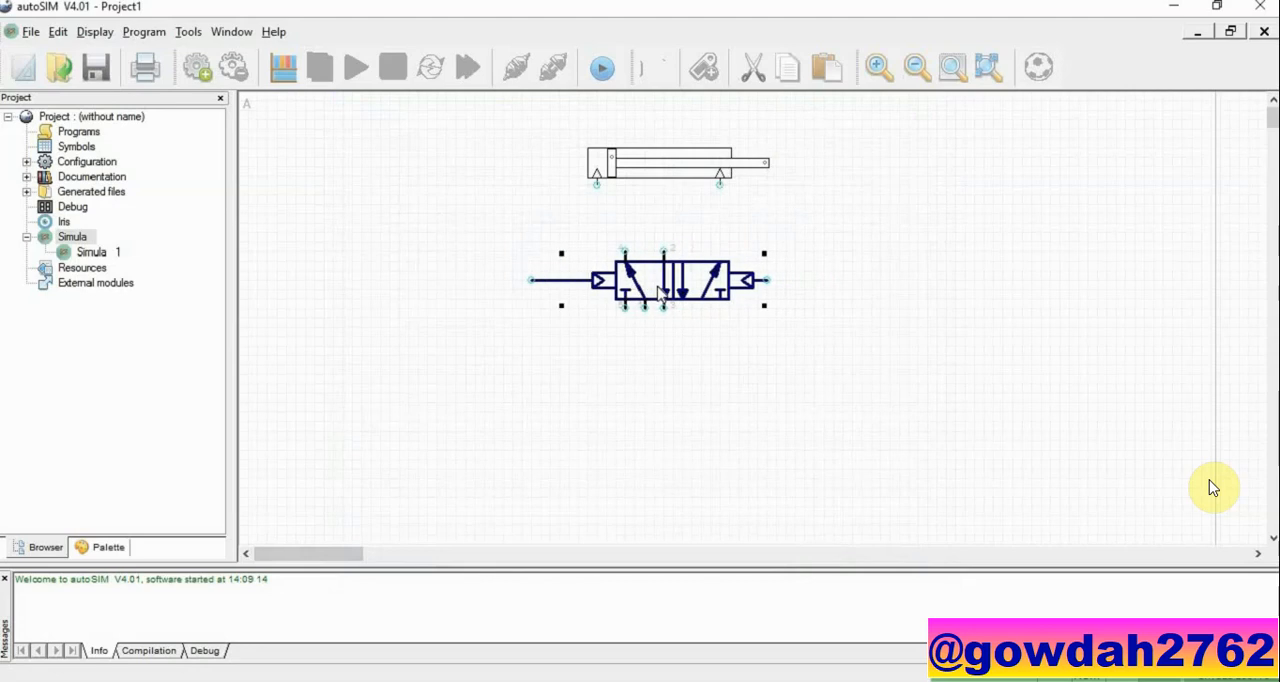
{"action": "left_click", "coordinate": [808, 386]}
Step: Add a Simple 3/2 pneumatic directional valve and place it below and to the left of the 5/2 valve
{"action": "right_click", "coordinate": [792, 370]}
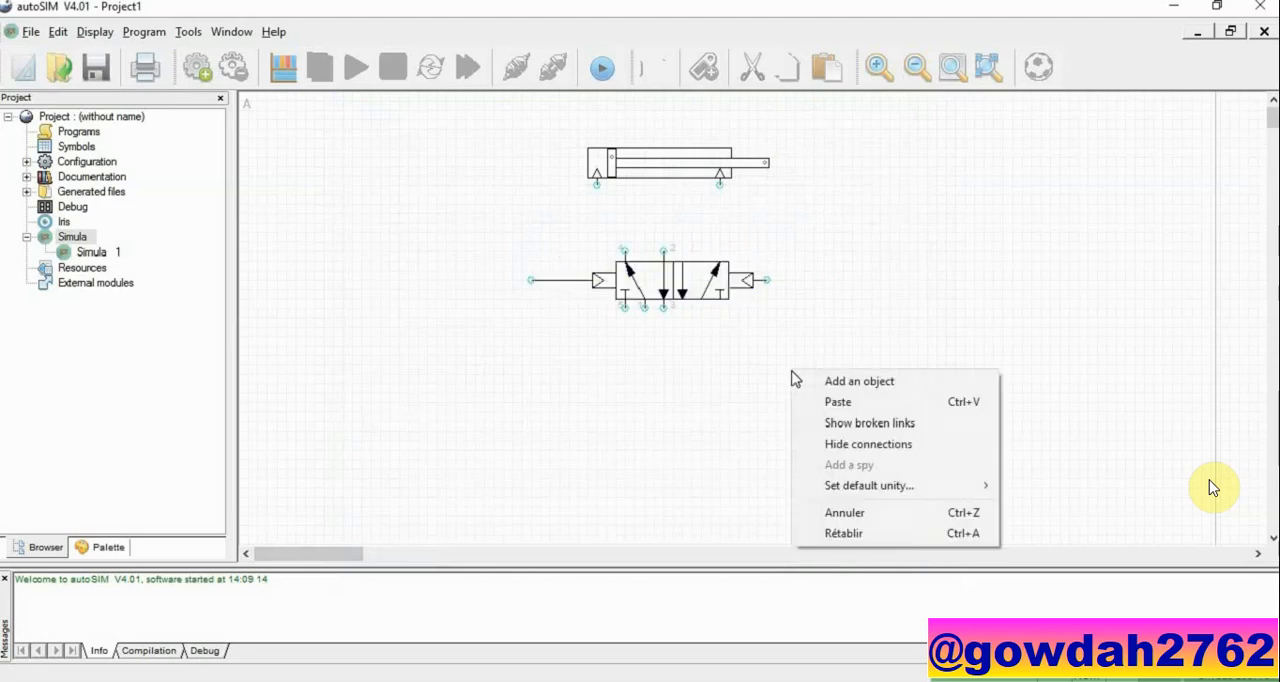
{"action": "left_click", "coordinate": [801, 386]}
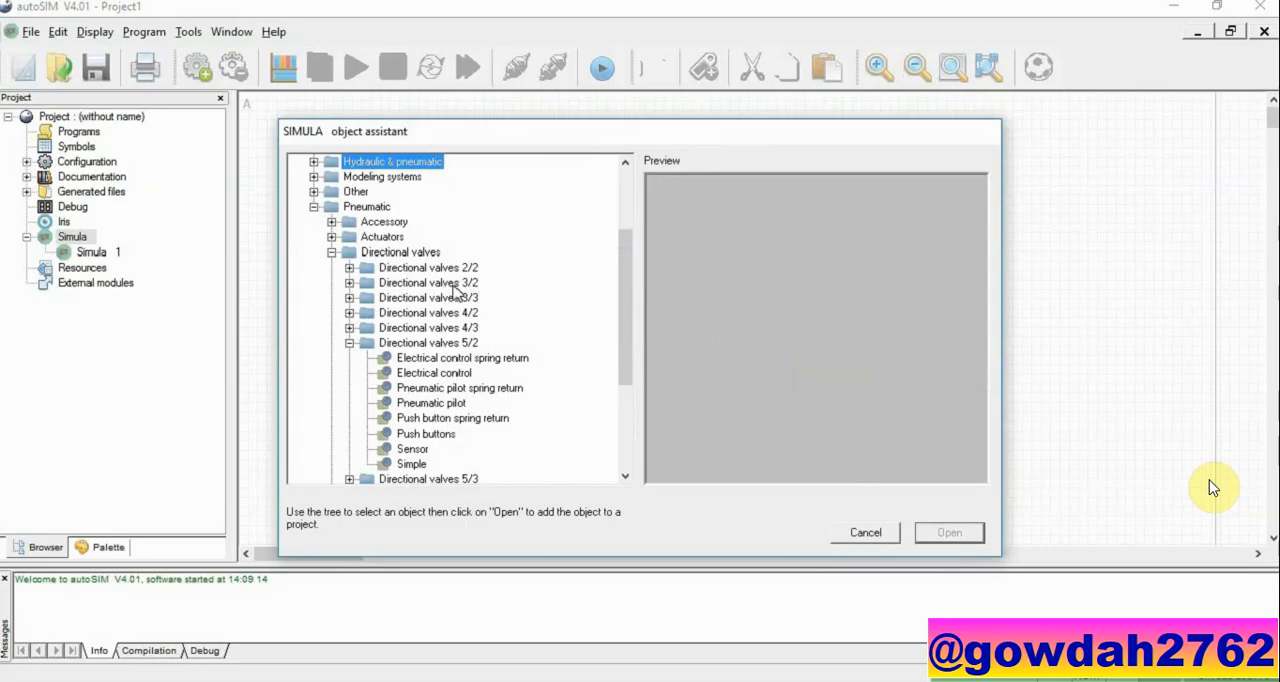
{"action": "left_click", "coordinate": [349, 283]}
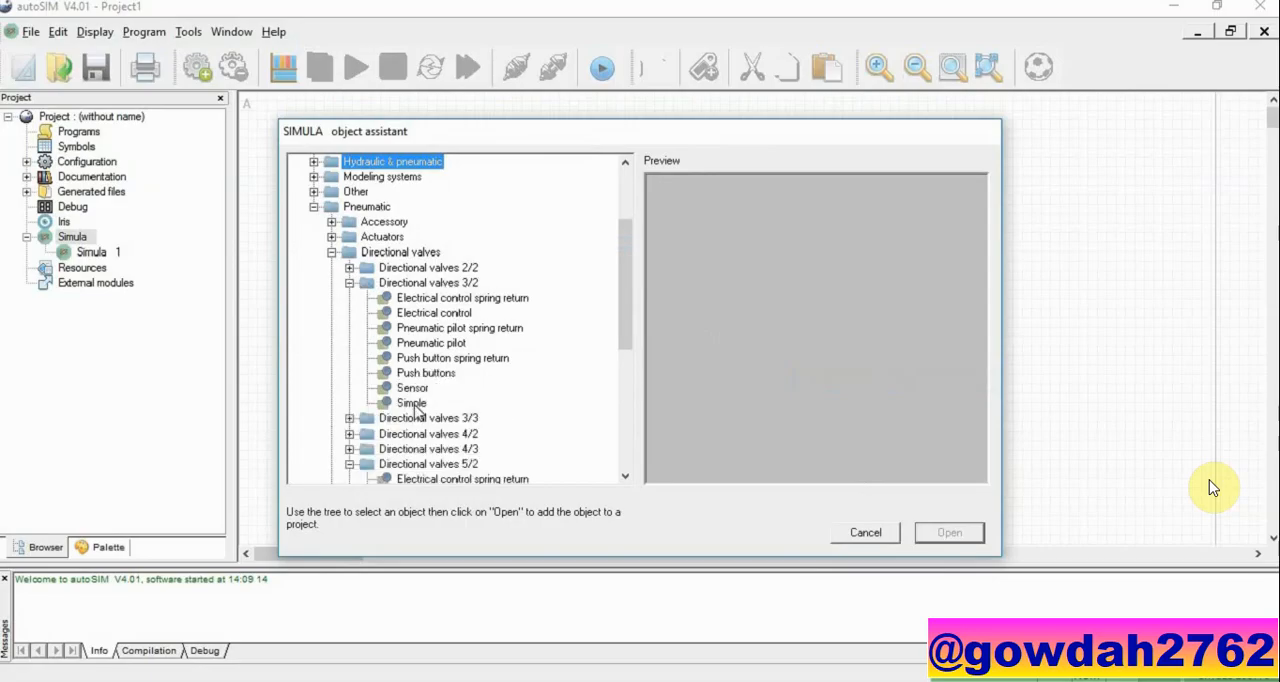
{"action": "left_click", "coordinate": [411, 403]}
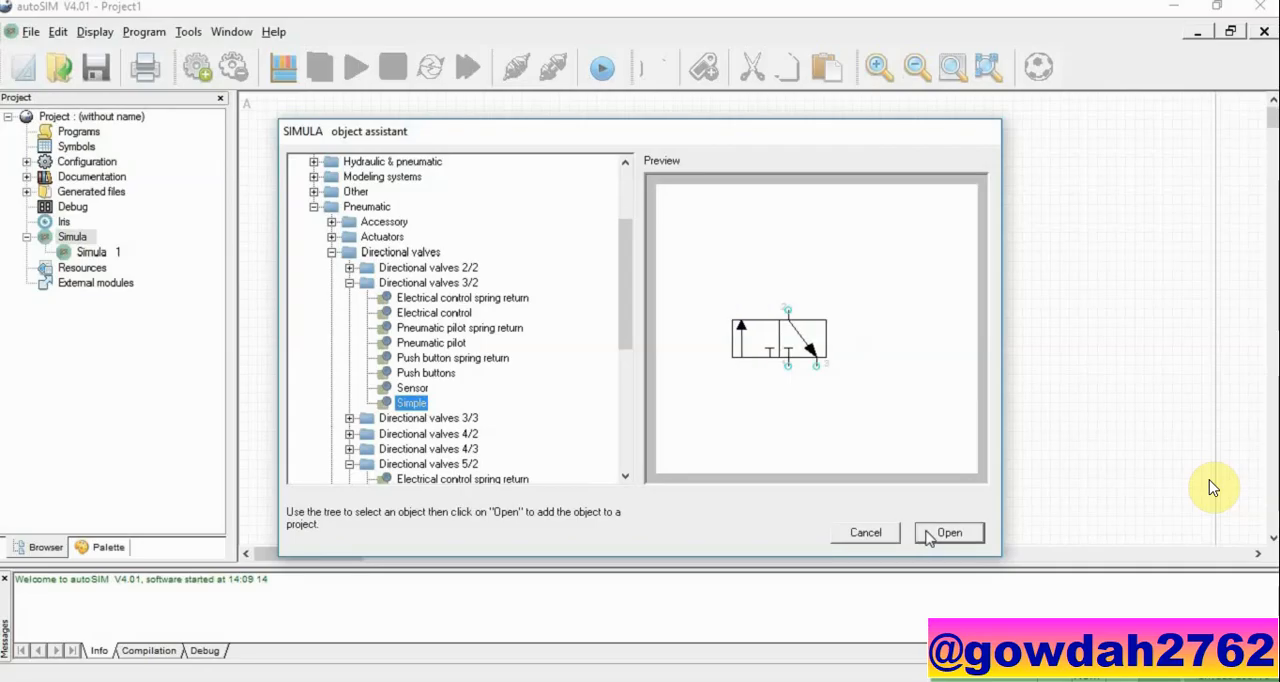
{"action": "left_click", "coordinate": [928, 537]}
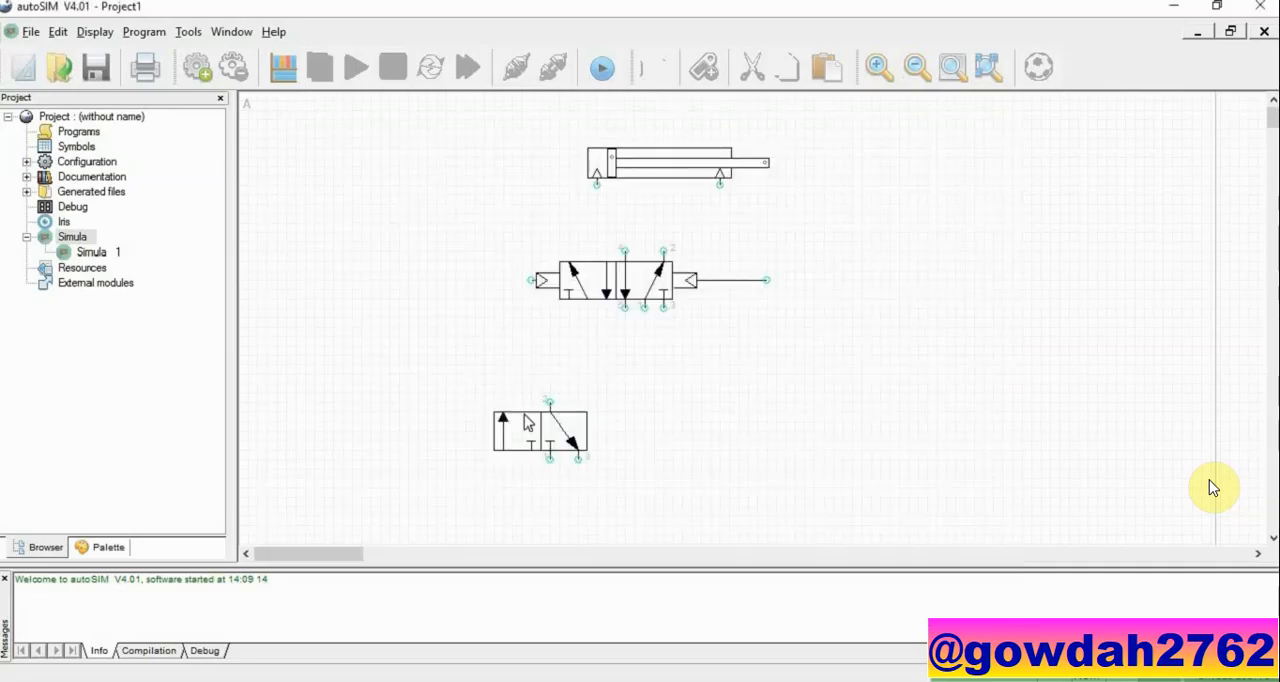
{"action": "left_click", "coordinate": [540, 432]}
Step: Duplicate the 3/2 valve and place the copy level with it on the right side of the circuit
{"action": "left_click", "coordinate": [569, 444]}
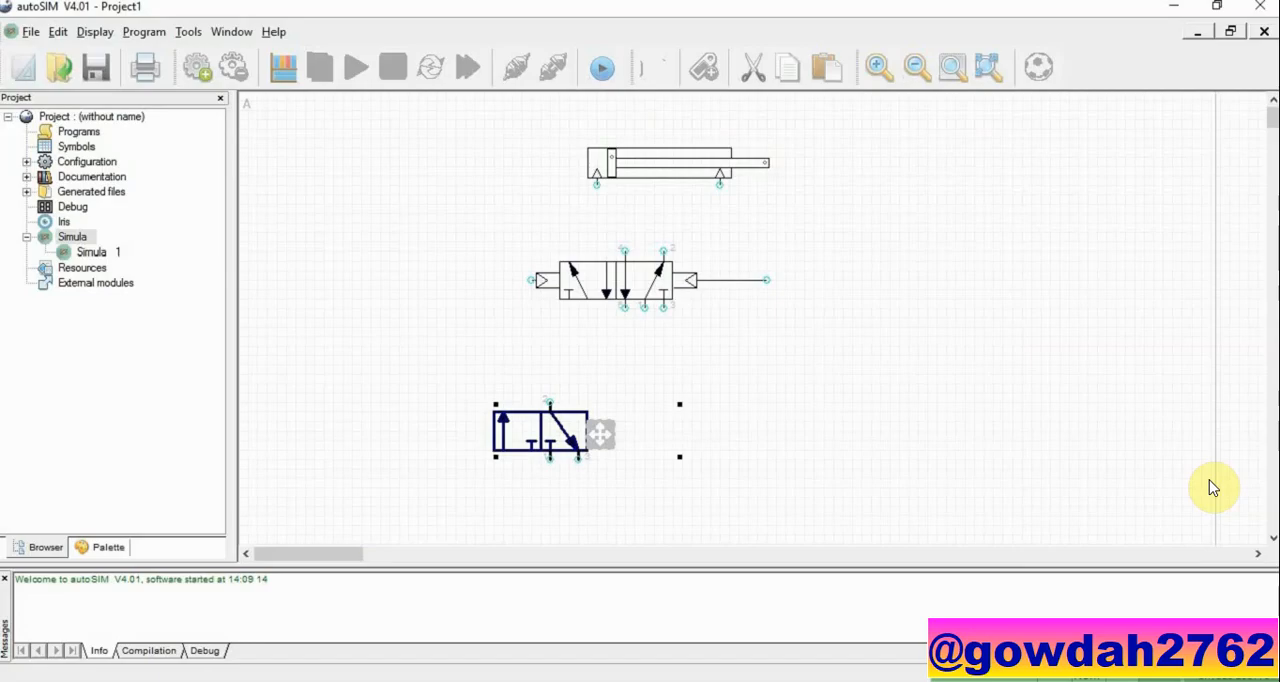
{"action": "key", "text": "ctrl+v"}
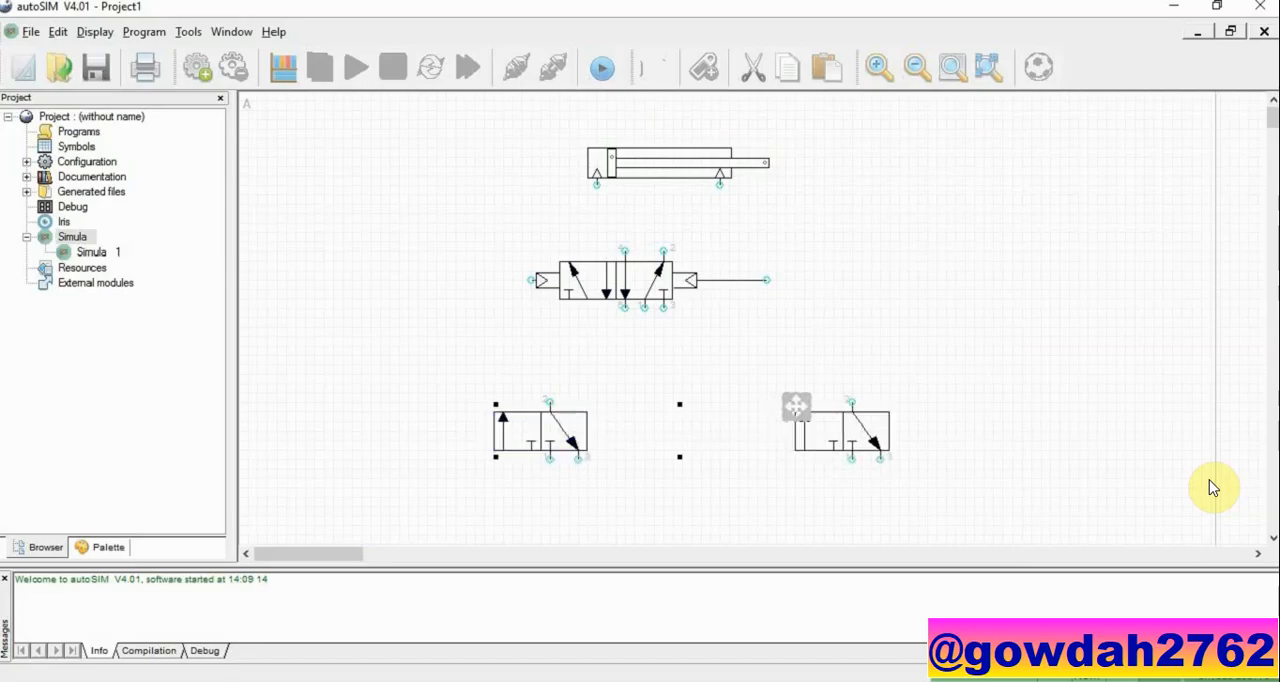
{"action": "left_click", "coordinate": [796, 407]}
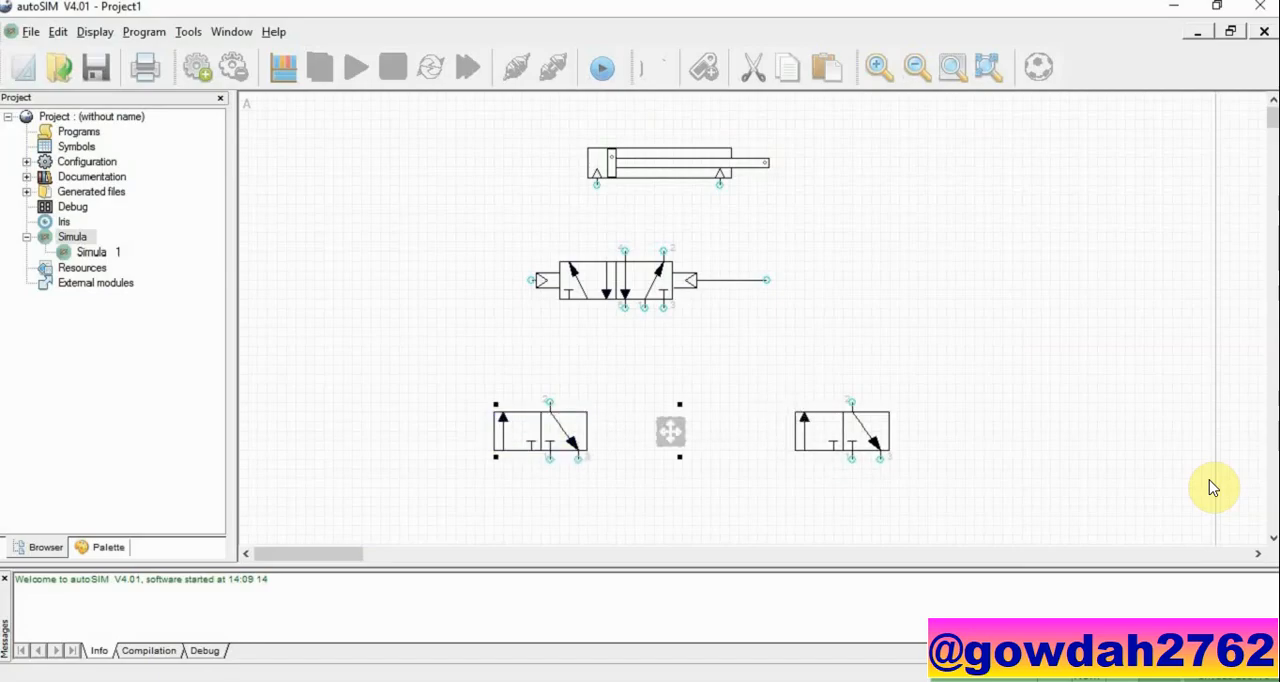
Step: Fit the left-hand 3/2 valve with a roller lever on its left end and a return spring on its right end
{"action": "double_click", "coordinate": [573, 432]}
{"action": "left_click", "coordinate": [398, 220]}
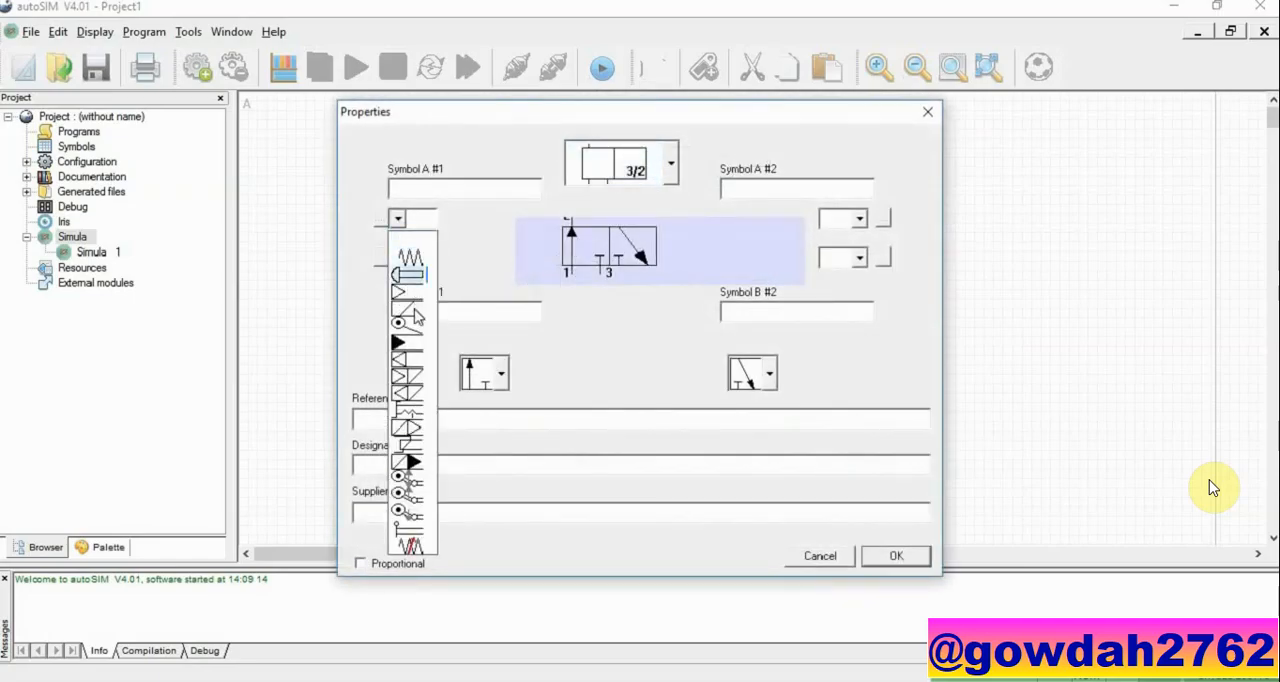
{"action": "left_click", "coordinate": [418, 328]}
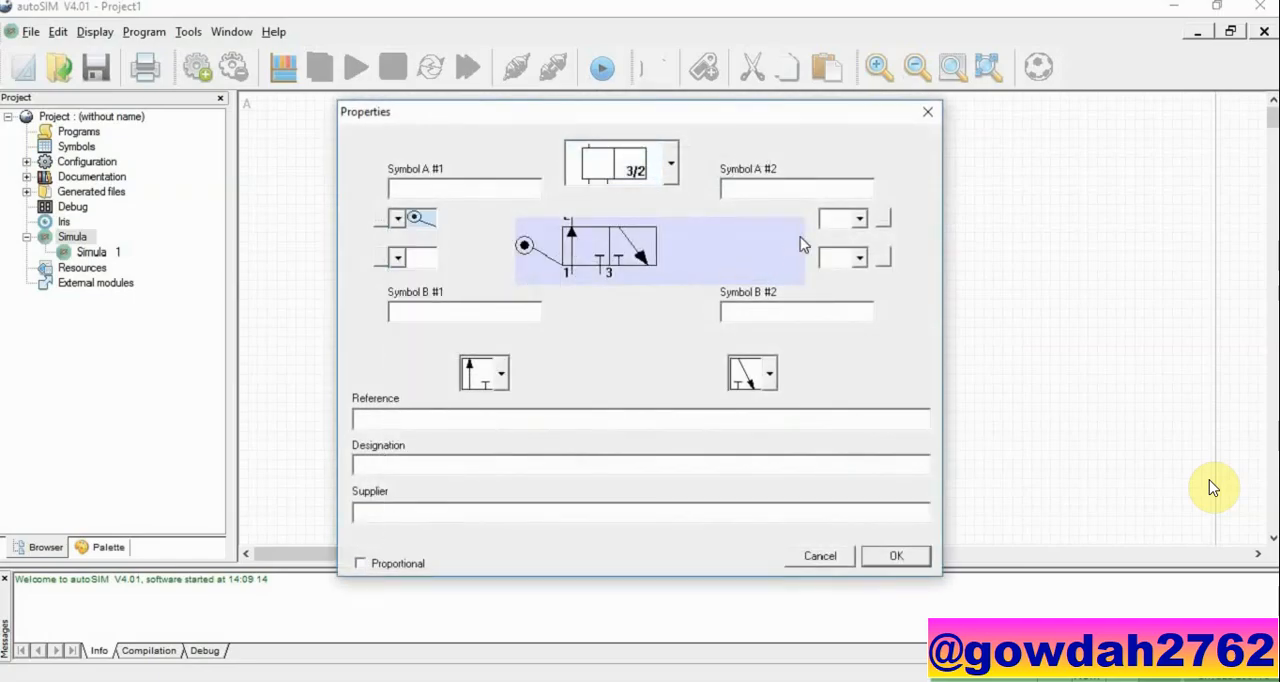
{"action": "left_click", "coordinate": [859, 219]}
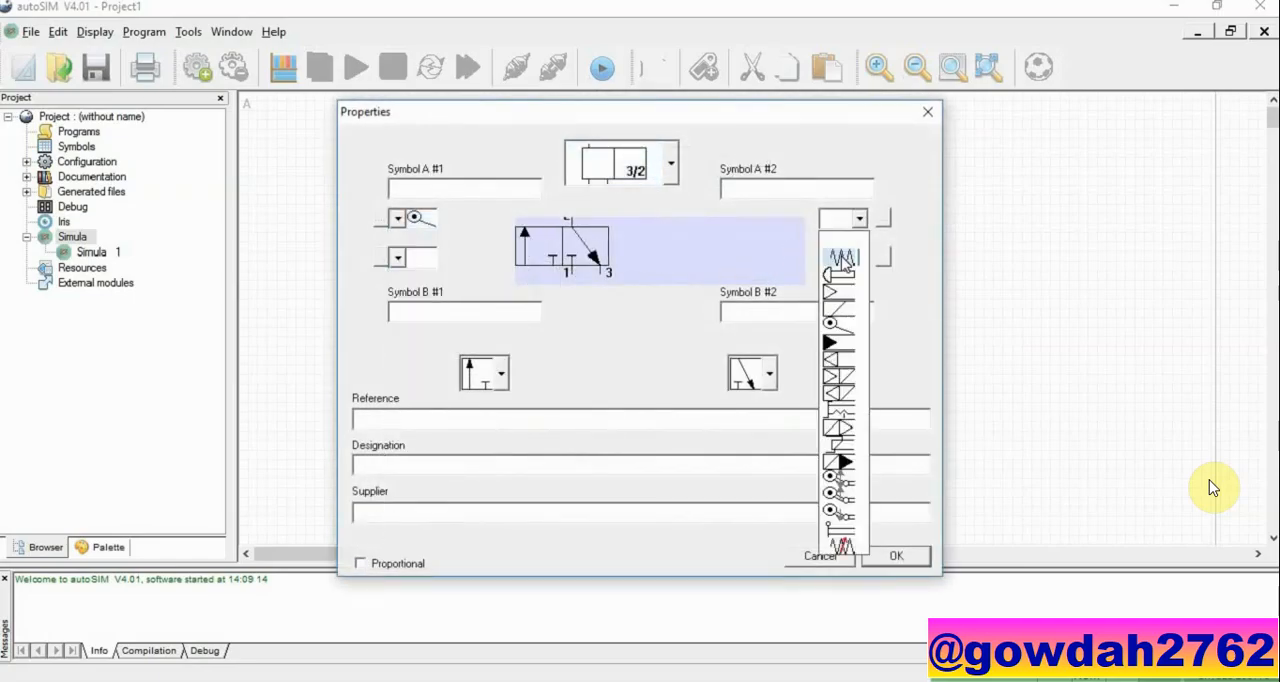
{"action": "left_click", "coordinate": [842, 258]}
{"action": "left_click", "coordinate": [868, 557]}
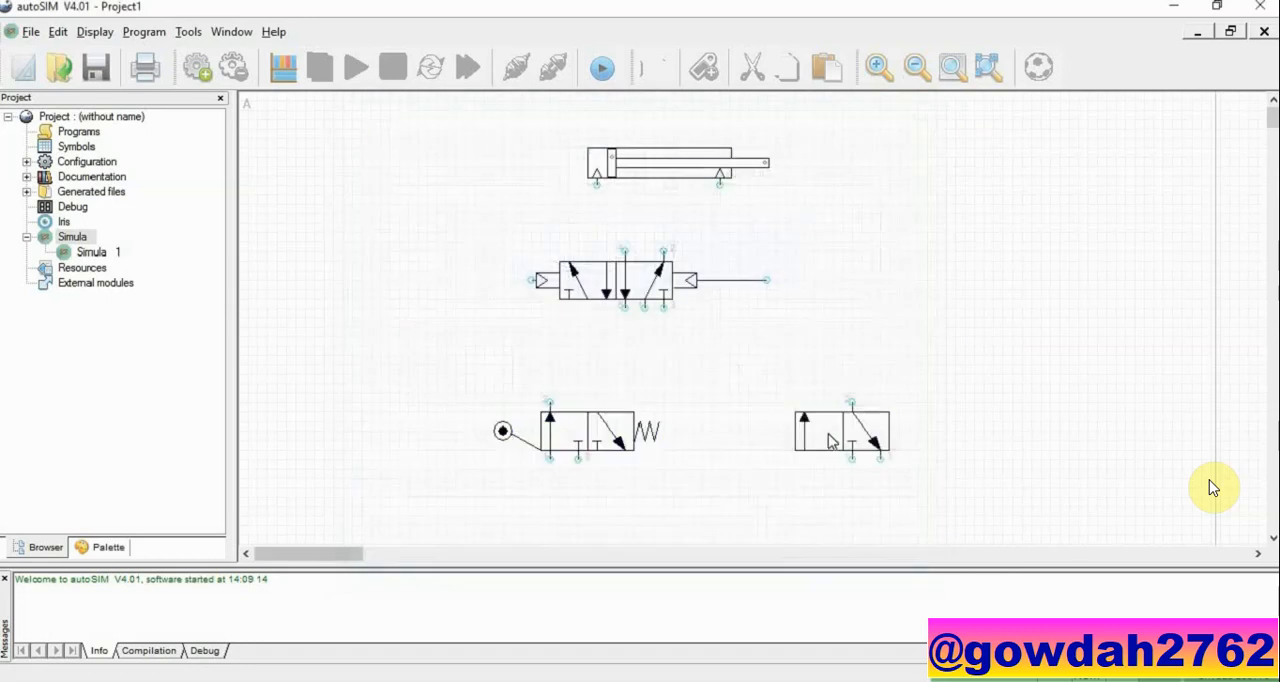
Step: Fit the right-hand 3/2 valve with a roller lever on its left end and a return spring on its right end
{"action": "double_click", "coordinate": [830, 443]}
{"action": "left_click", "coordinate": [398, 219]}
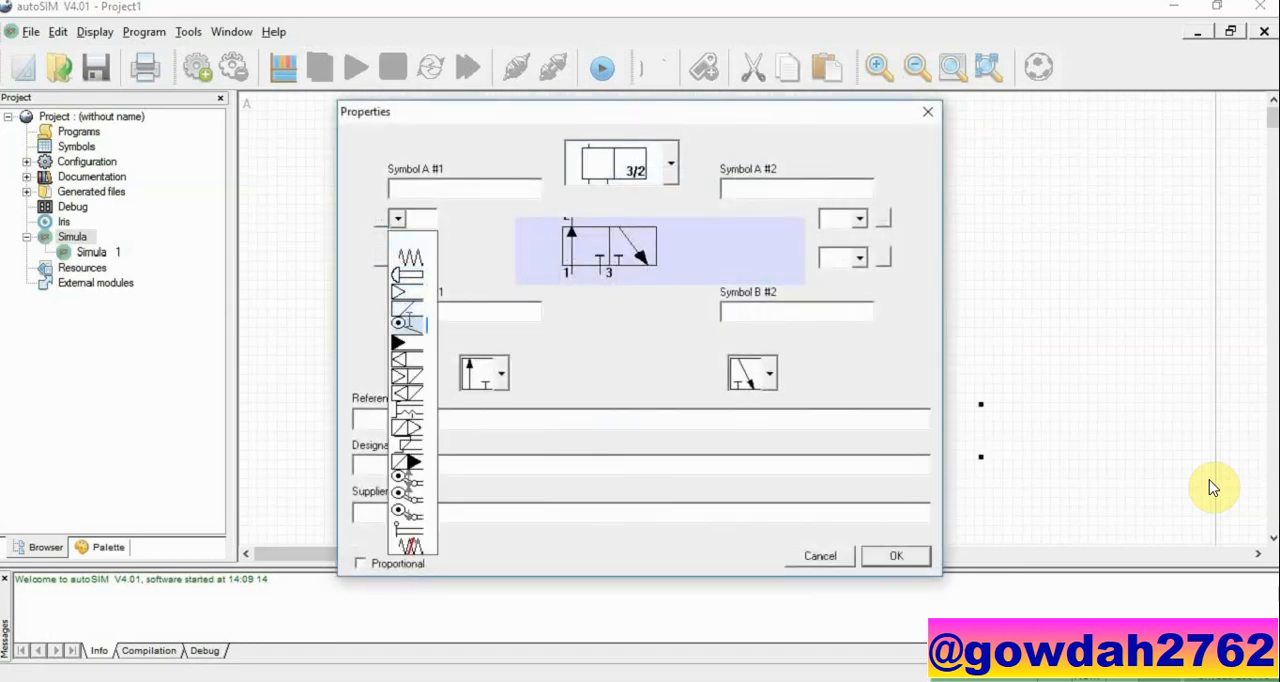
{"action": "left_click", "coordinate": [408, 323]}
{"action": "left_click", "coordinate": [859, 219]}
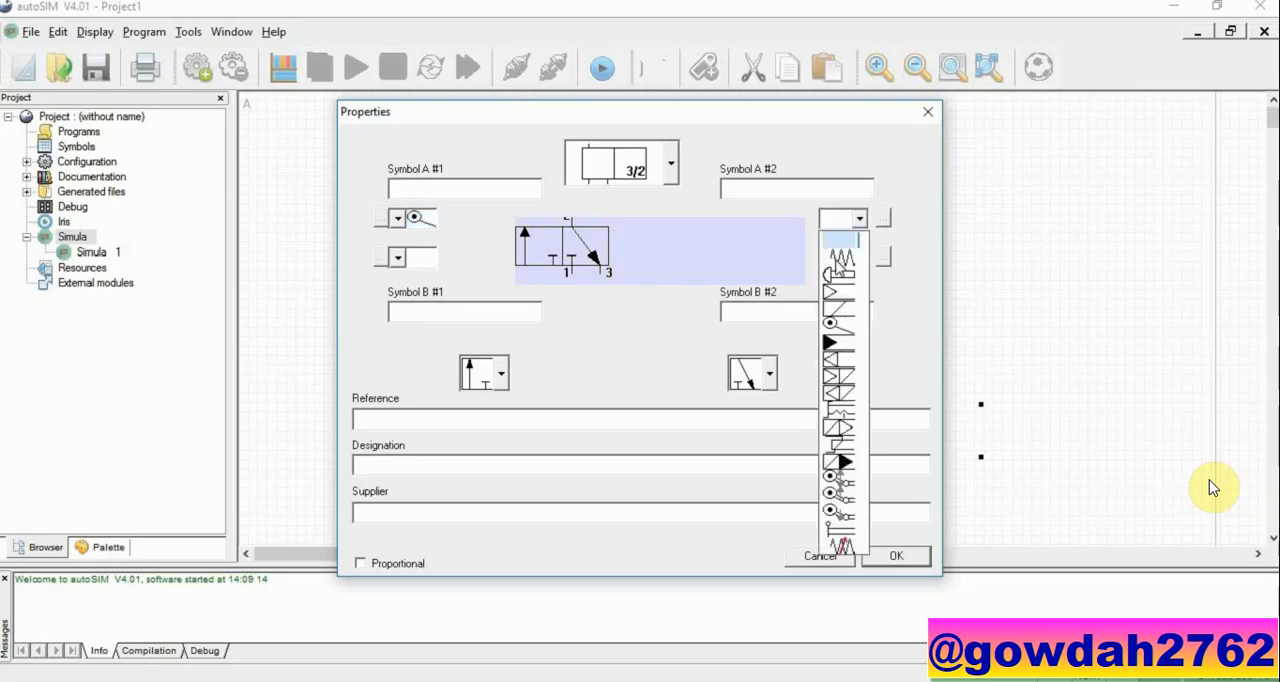
{"action": "left_click", "coordinate": [840, 260]}
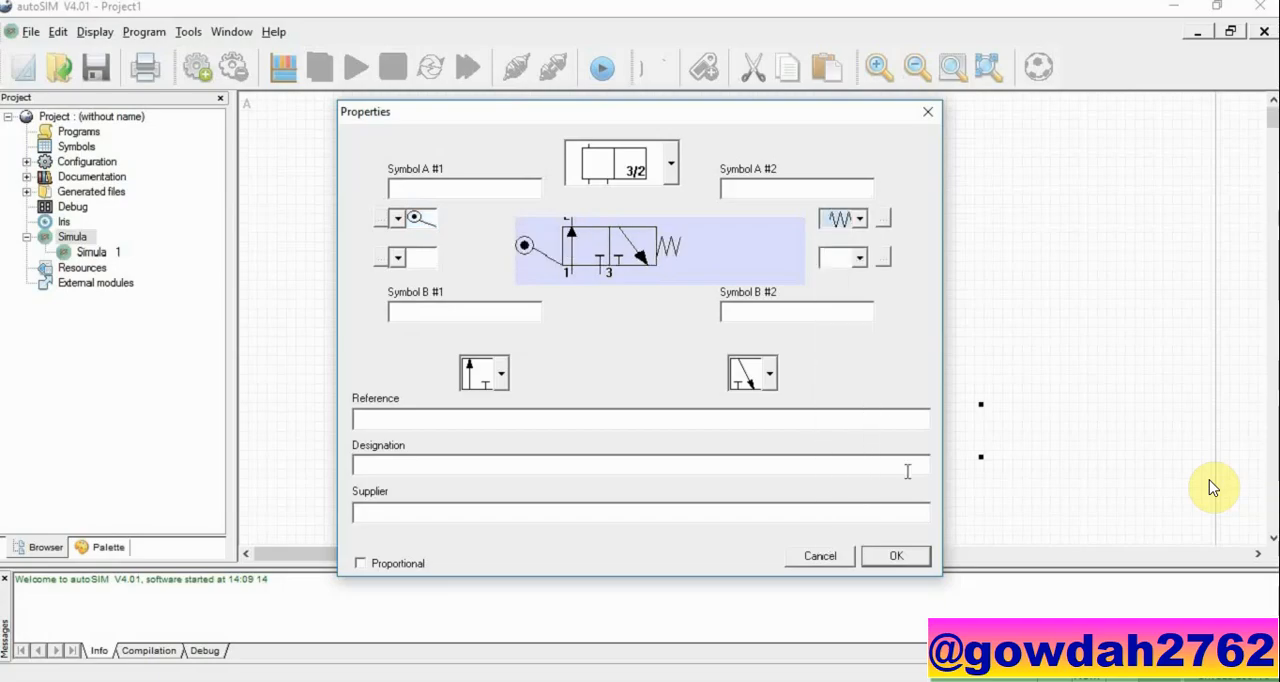
{"action": "left_click", "coordinate": [912, 554]}
{"action": "left_click", "coordinate": [978, 282]}
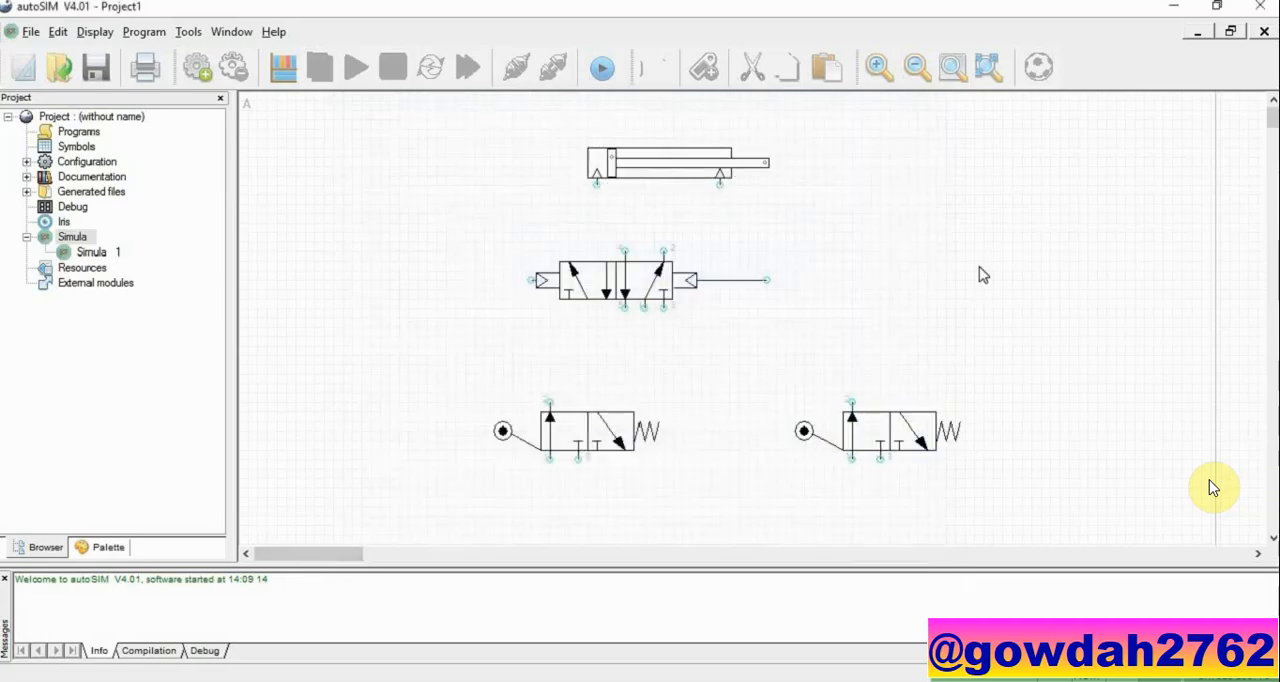
Step: Add another Simple 3/2 pneumatic directional valve and place it centrally below the two roller-operated valves
{"action": "scroll", "coordinate": [760, 414], "scroll_direction": "down", "scroll_amount": 2}
{"action": "right_click", "coordinate": [757, 406]}
{"action": "left_click", "coordinate": [808, 410]}
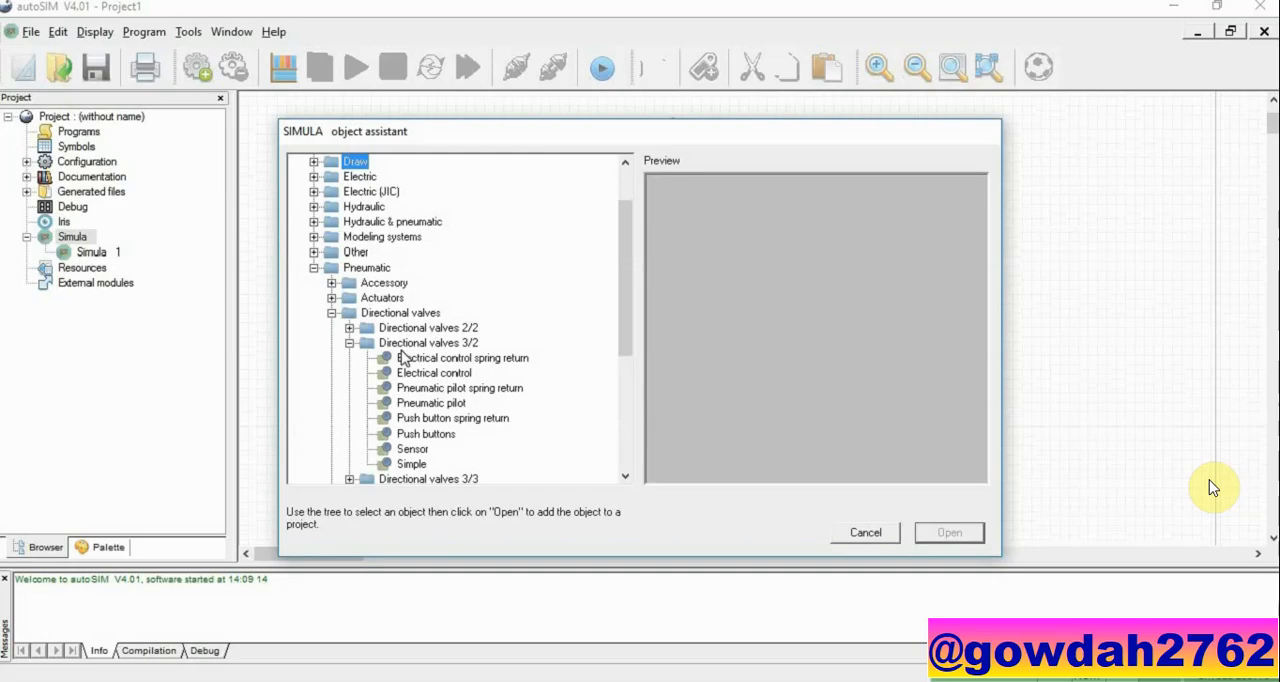
{"action": "left_click", "coordinate": [412, 464]}
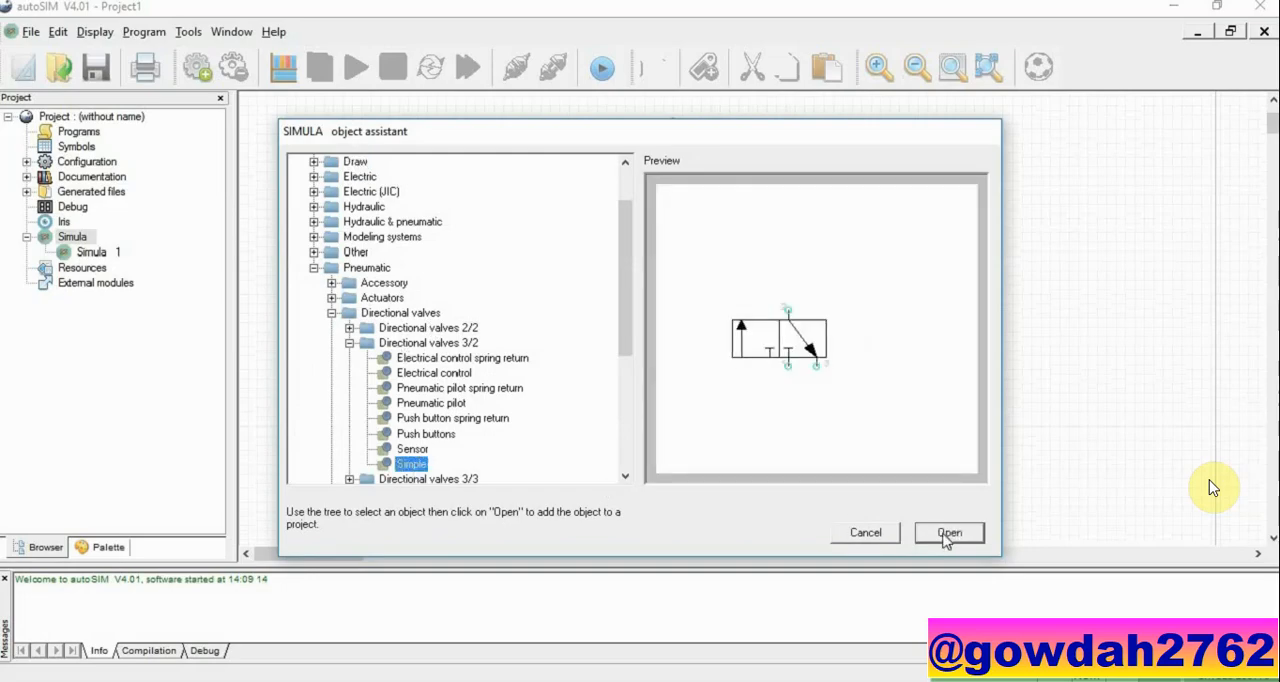
{"action": "left_click", "coordinate": [947, 533]}
Step: Fit push-button actuators to both ends of the lower 3/2 valve
{"action": "double_click", "coordinate": [691, 445]}
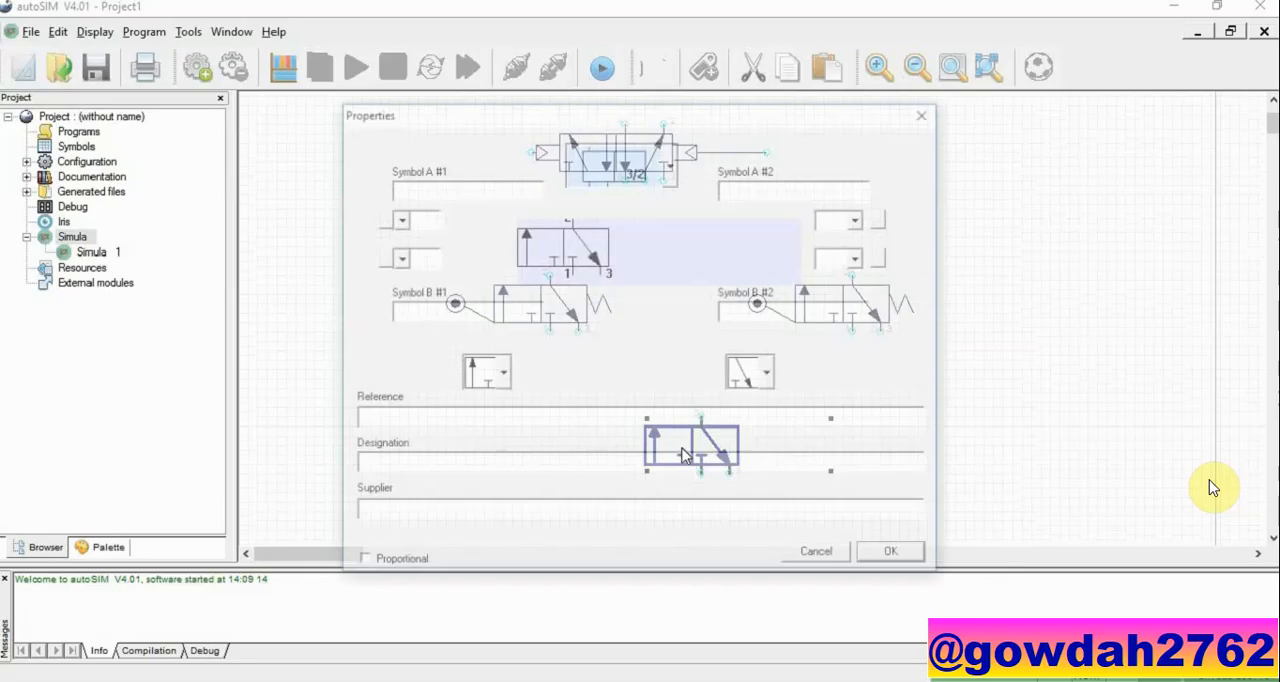
{"action": "left_click", "coordinate": [397, 219]}
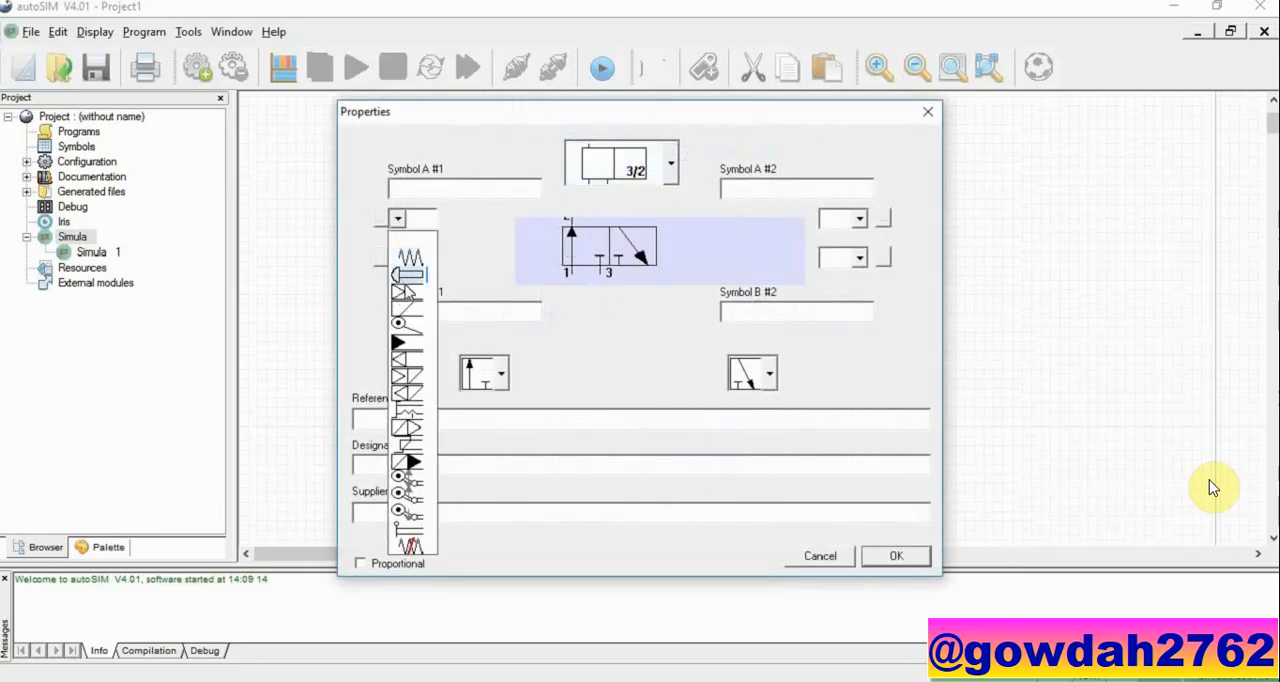
{"action": "left_click", "coordinate": [407, 278]}
{"action": "left_click", "coordinate": [845, 219]}
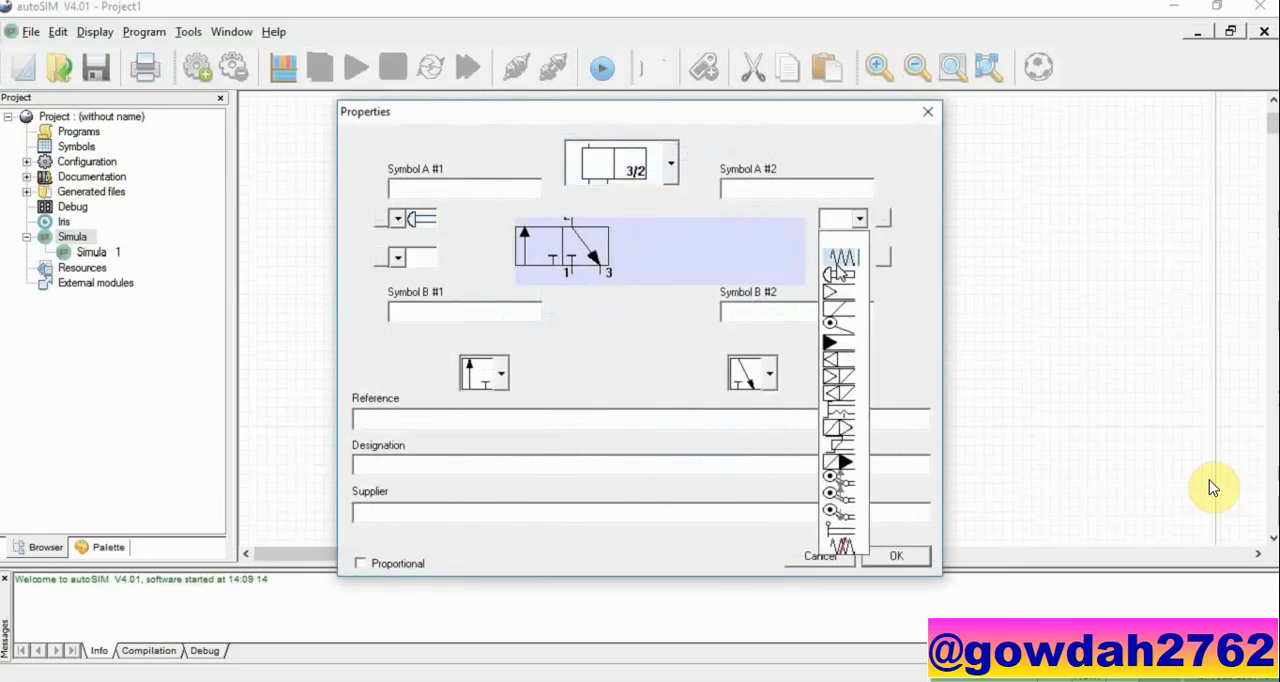
{"action": "left_click", "coordinate": [842, 276]}
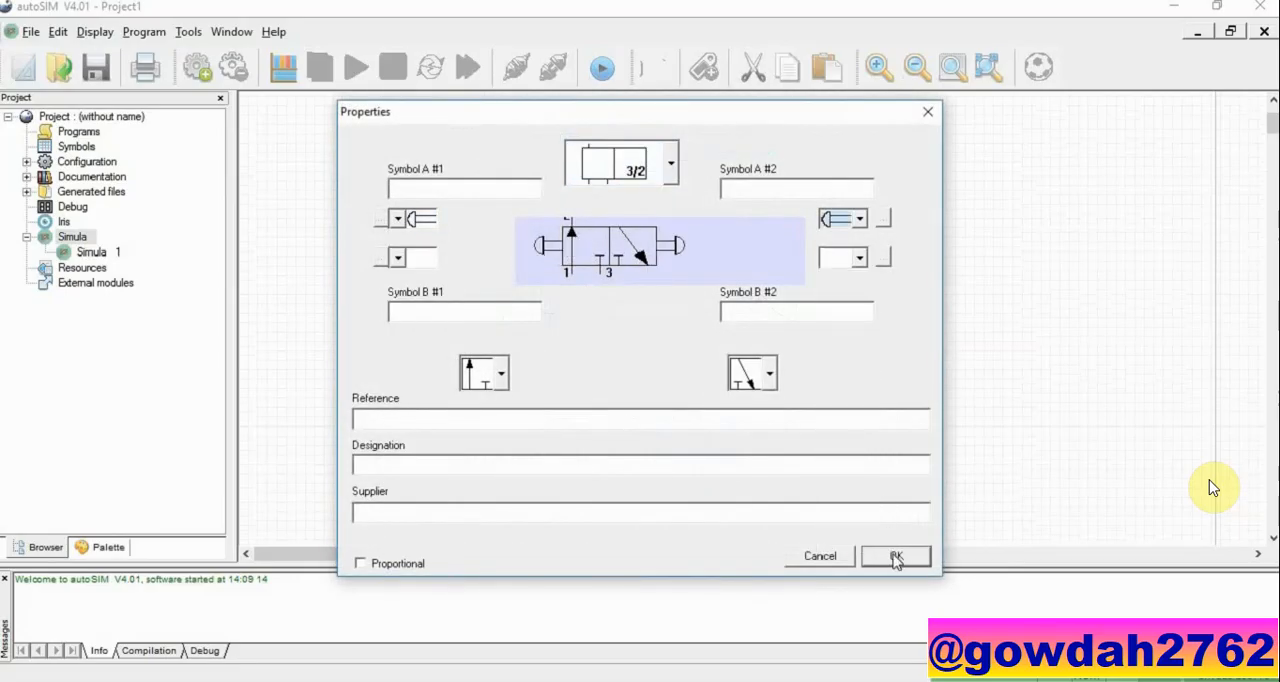
{"action": "left_click", "coordinate": [896, 556]}
{"action": "left_click", "coordinate": [868, 143]}
Step: Add a pneumatic Timer with positive output and place it between the 5/2 valve's left pilot and the left roller valve
{"action": "right_click", "coordinate": [868, 143]}
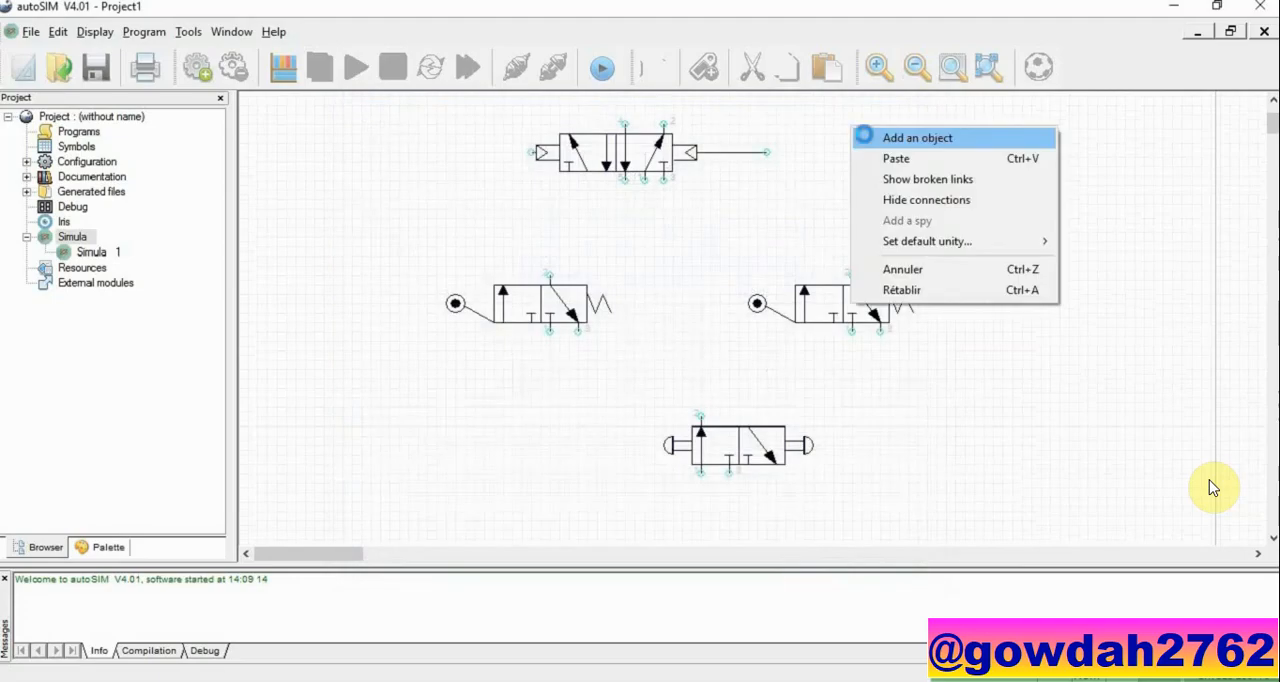
{"action": "left_click", "coordinate": [872, 146]}
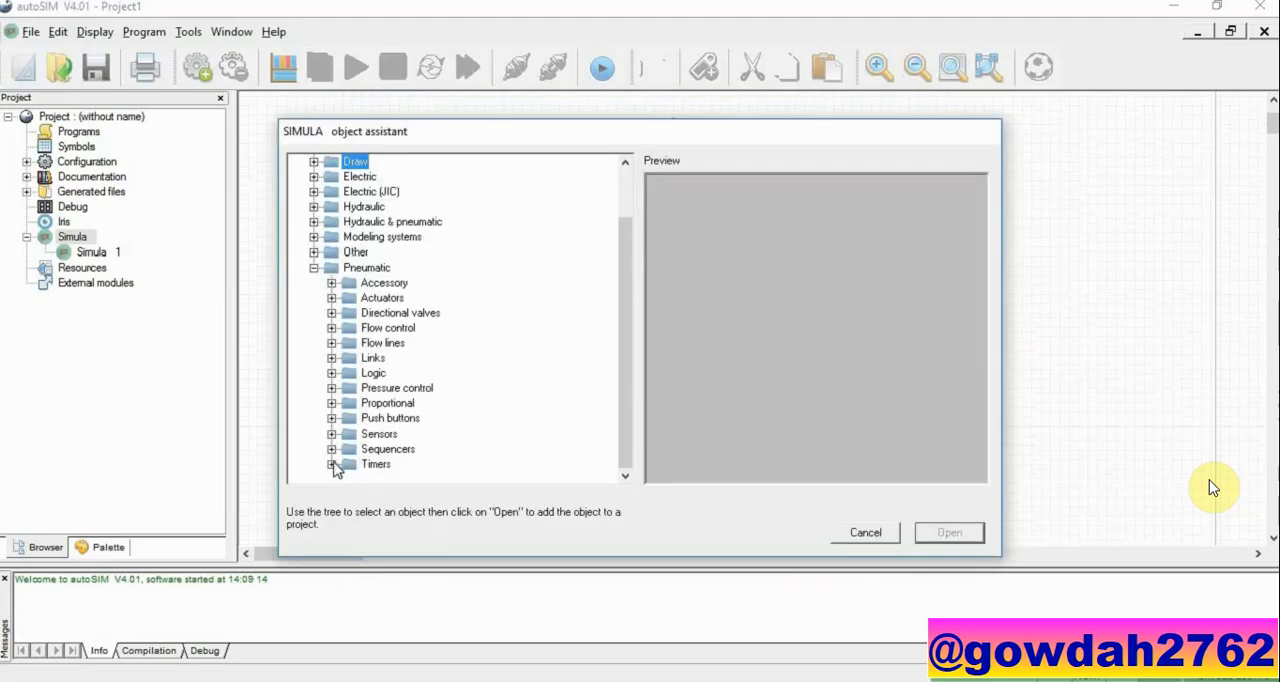
{"action": "left_click", "coordinate": [332, 465]}
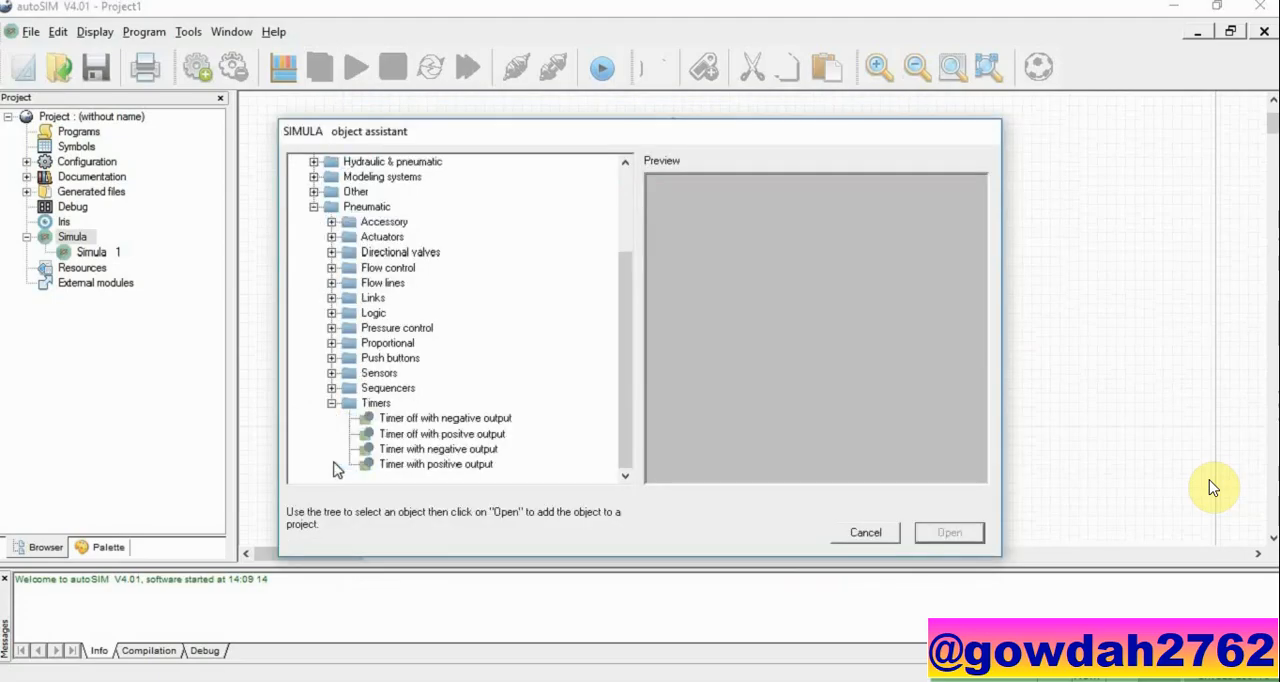
{"action": "left_click", "coordinate": [470, 468]}
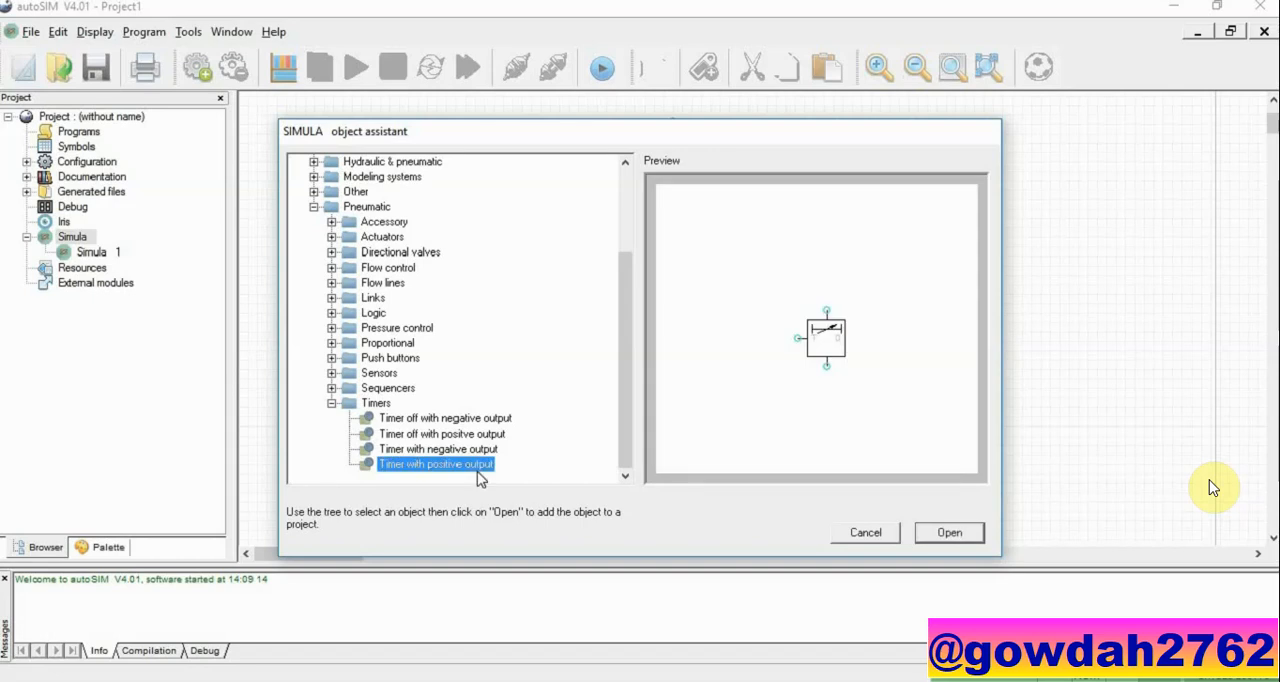
{"action": "left_click", "coordinate": [944, 533]}
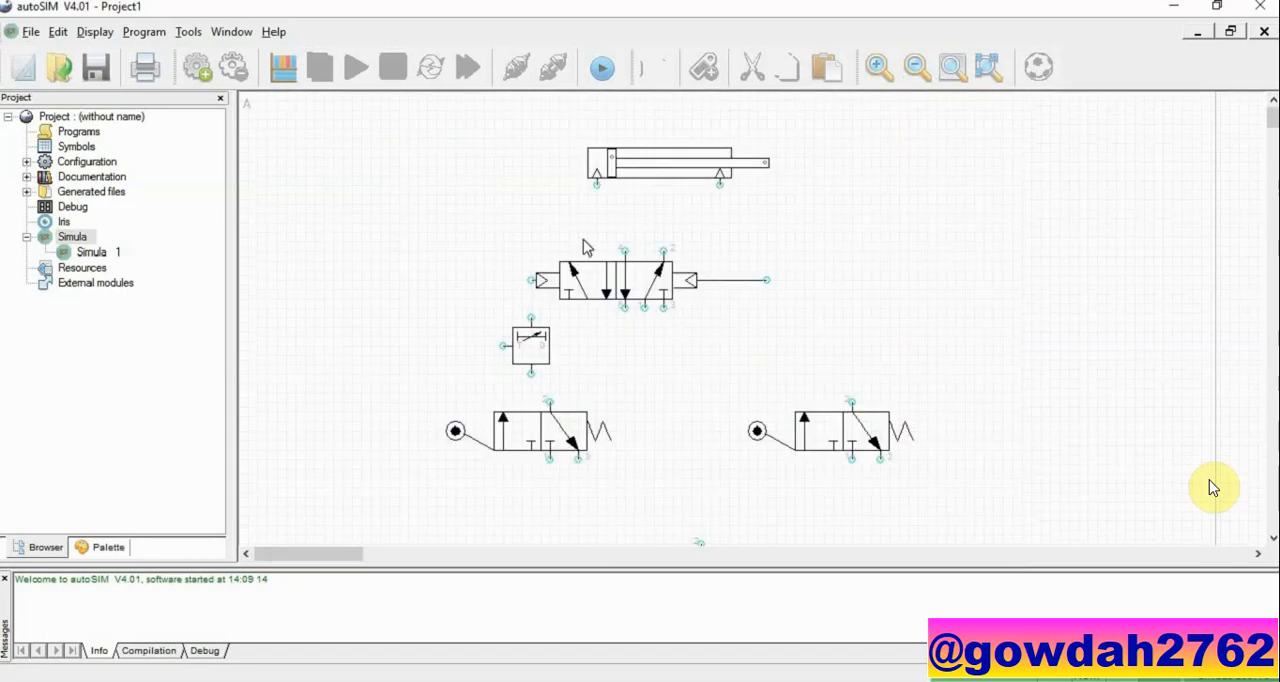
Step: Connect the 5/2 valve's two upper outlet ports to the left and right ports of the cylinder
{"action": "left_click", "coordinate": [627, 252]}
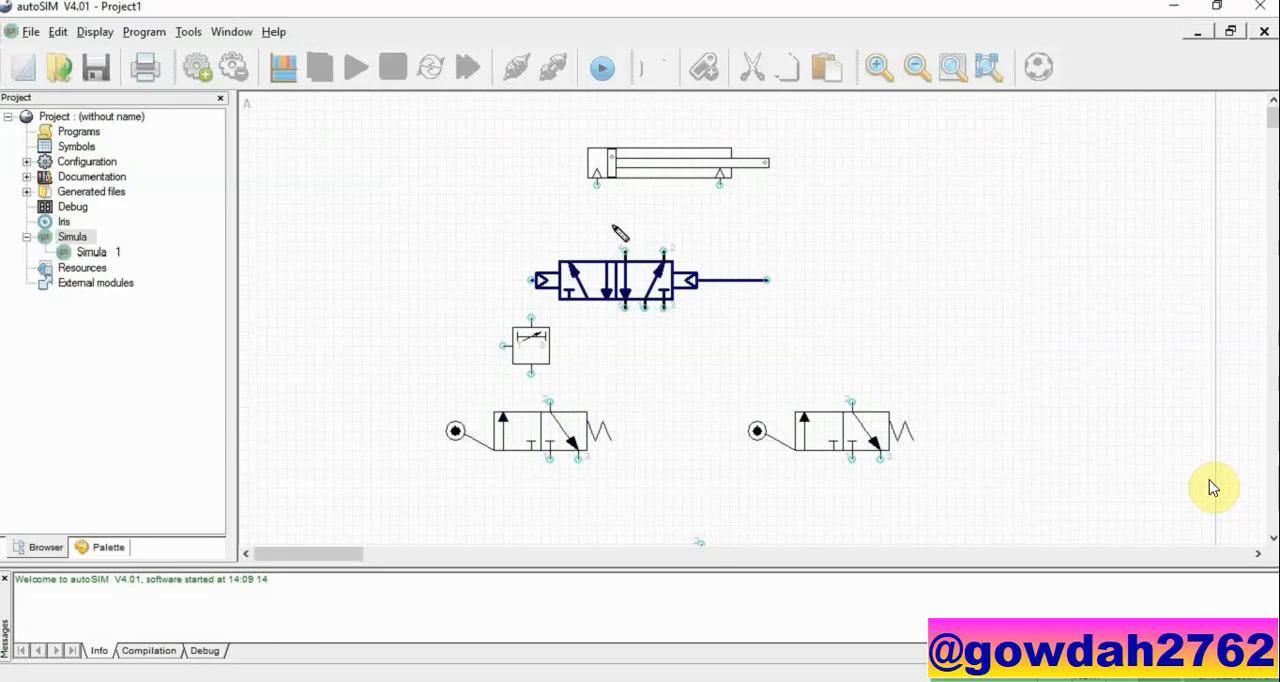
{"action": "left_click_drag", "start_coordinate": [622, 244], "coordinate": [599, 187]}
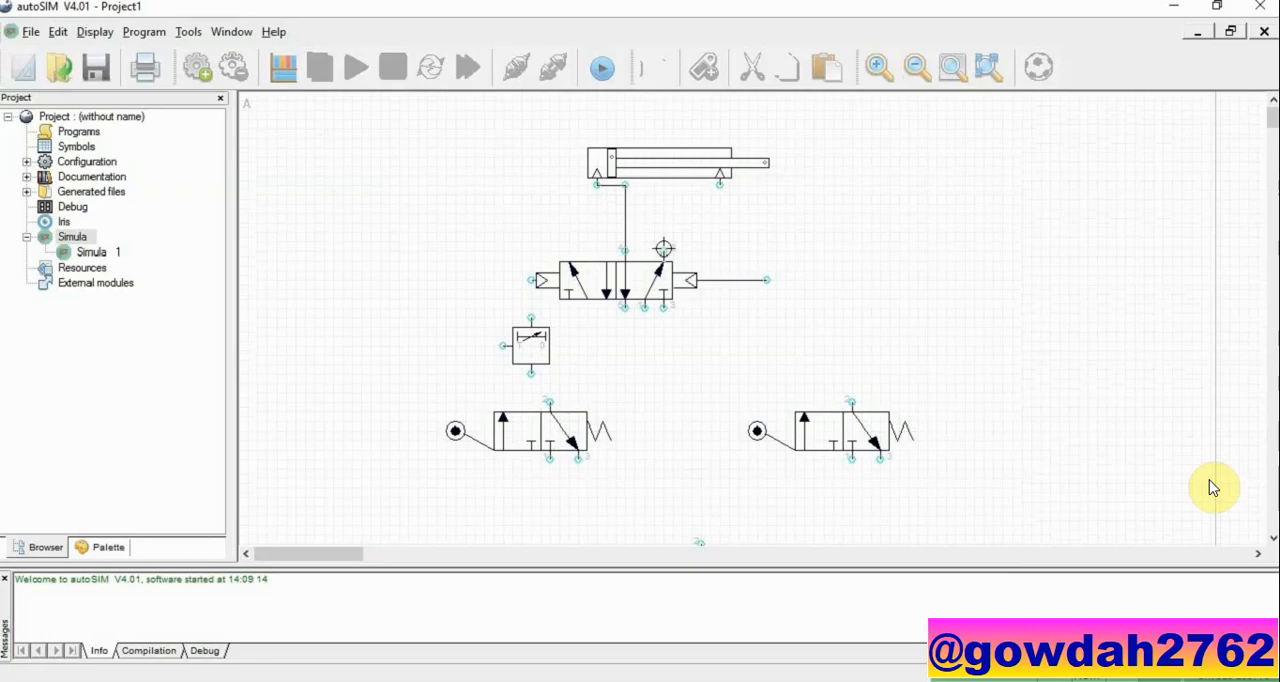
{"action": "mouse_move", "coordinate": [664, 248]}
{"action": "left_mouse_down"}
{"action": "mouse_move", "coordinate": [723, 205]}
{"action": "mouse_move", "coordinate": [719, 185]}
{"action": "left_mouse_up"}
Step: Connect both pilot ports of the 5/2 valve to the outlets of the roller valves, routing the left line through the timer
{"action": "left_click_drag", "start_coordinate": [528, 279], "coordinate": [530, 315]}
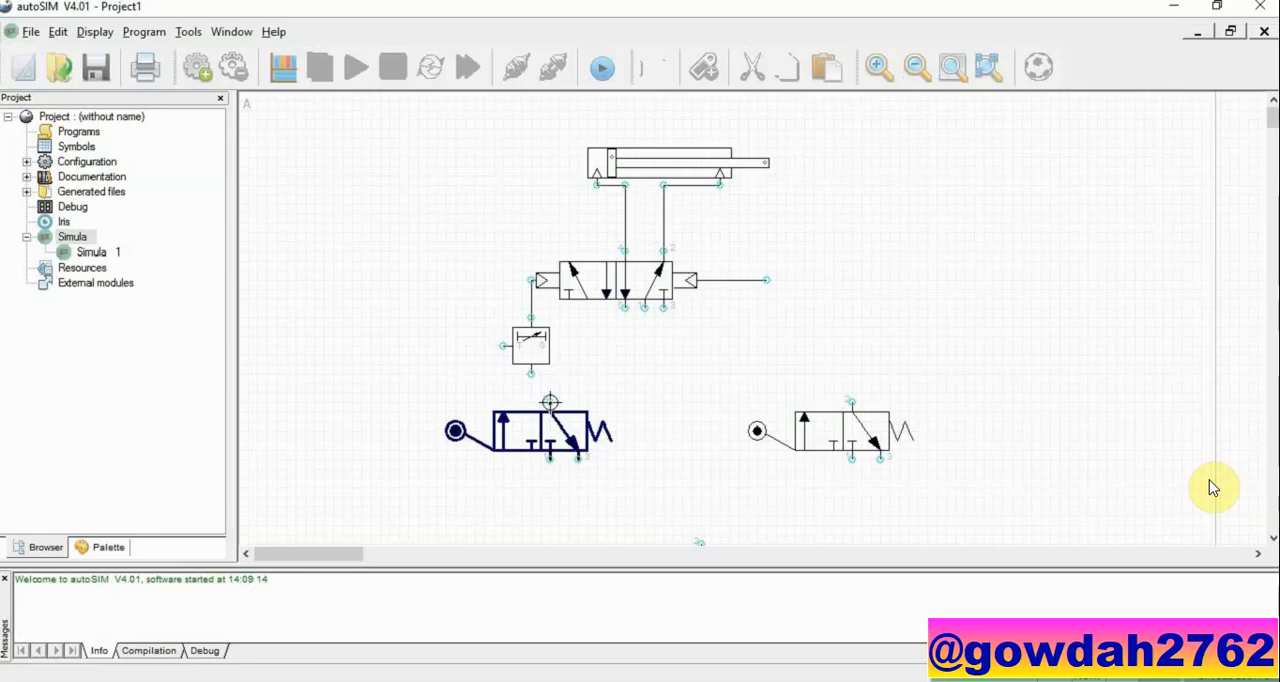
{"action": "left_click_drag", "start_coordinate": [550, 402], "coordinate": [531, 374]}
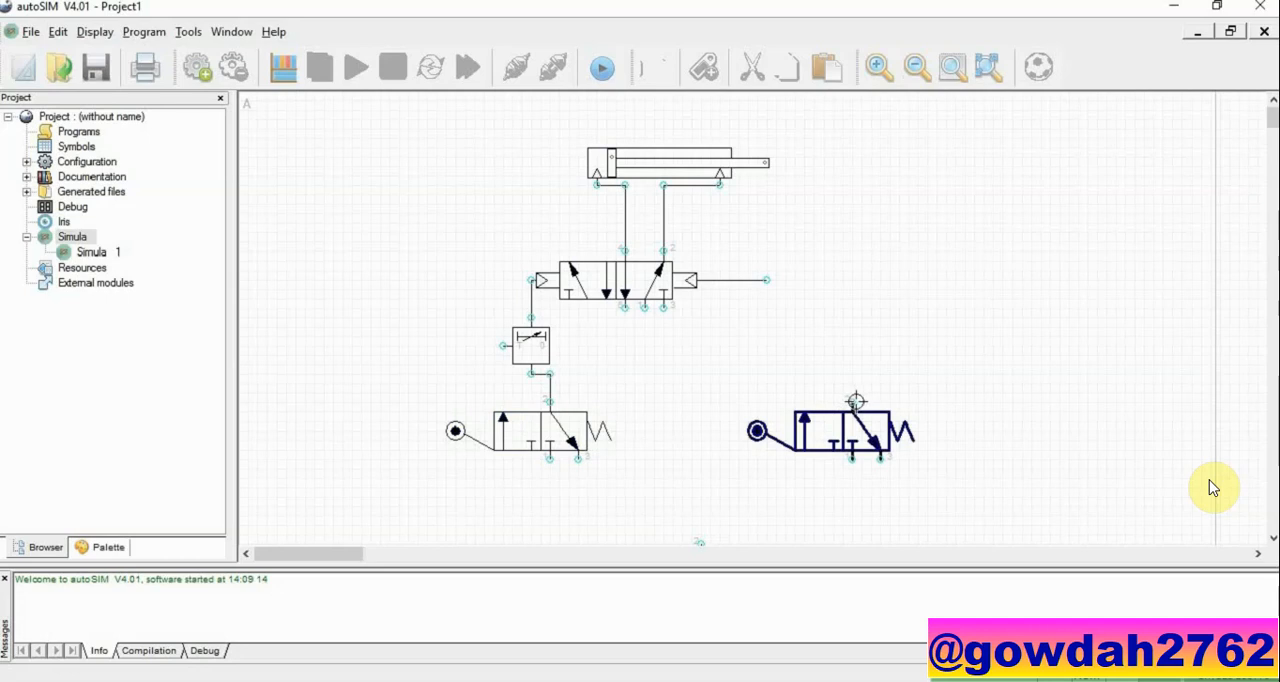
{"action": "left_click_drag", "start_coordinate": [855, 401], "coordinate": [765, 281]}
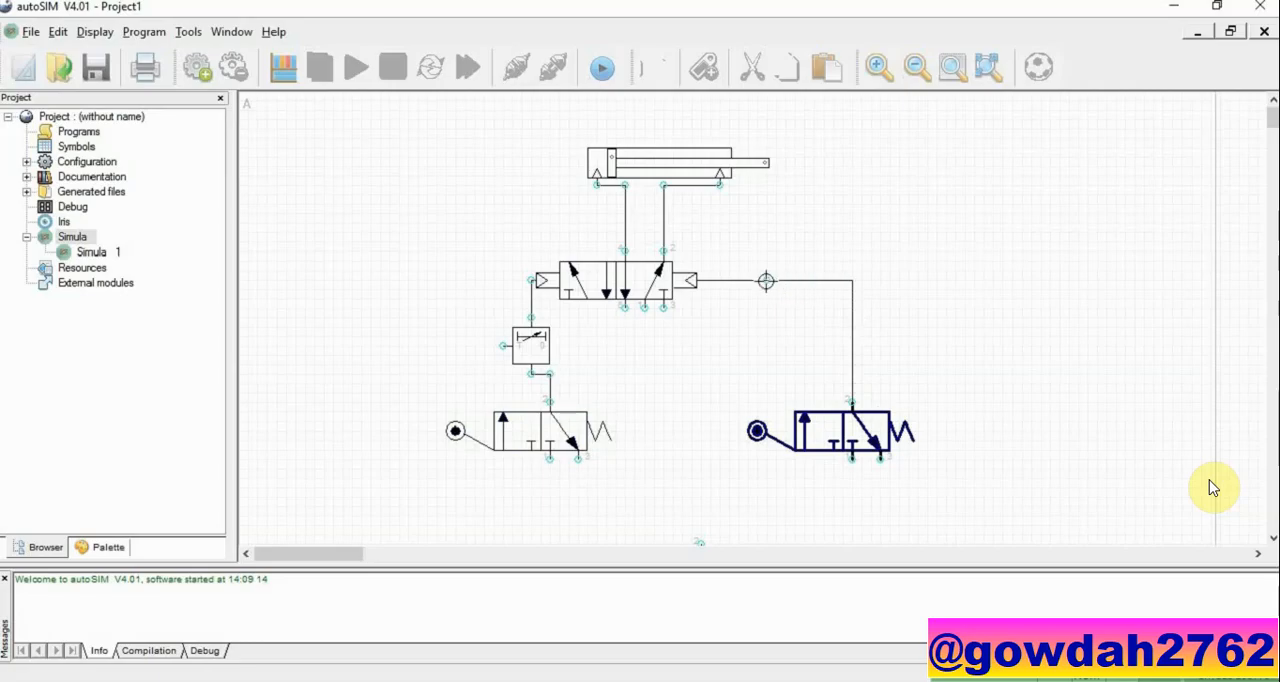
Step: Connect the push-button valve's outlet to the left roller valve's supply port, and link the timer's side port to its lower port
{"action": "scroll", "coordinate": [765, 281], "scroll_direction": "down", "scroll_amount": 2}
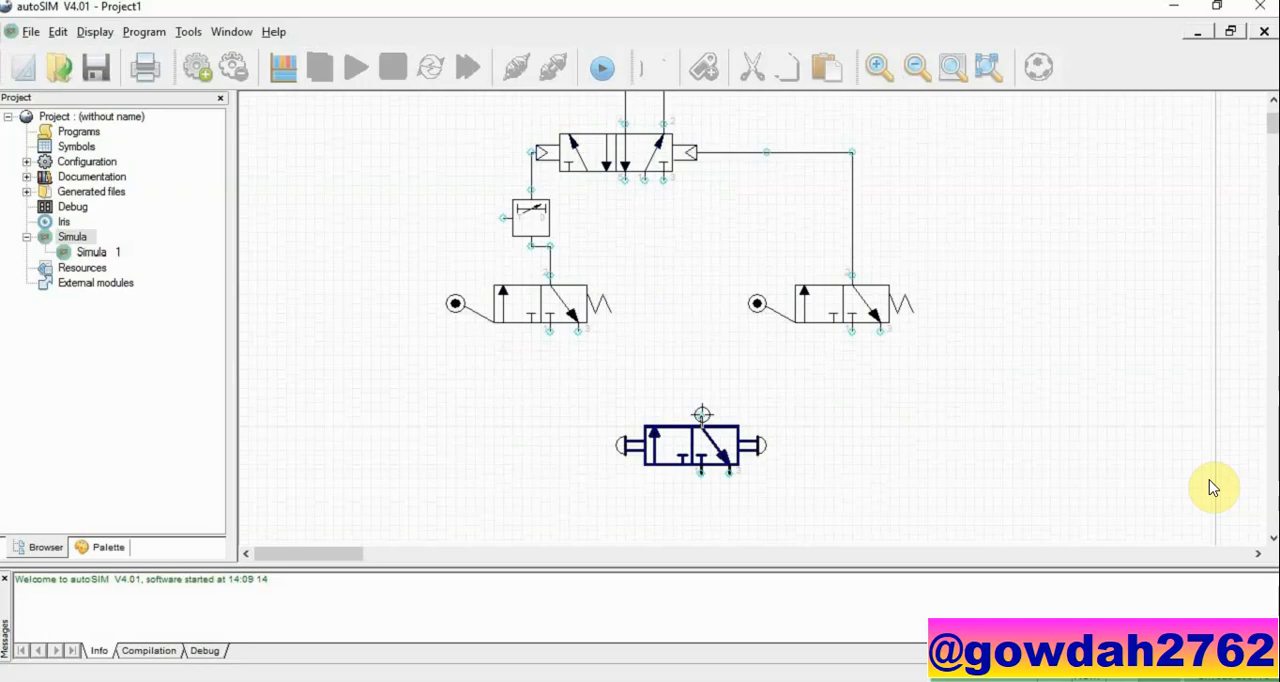
{"action": "mouse_move", "coordinate": [702, 414]}
{"action": "left_mouse_down"}
{"action": "mouse_move", "coordinate": [583, 380]}
{"action": "mouse_move", "coordinate": [552, 333]}
{"action": "left_mouse_up"}
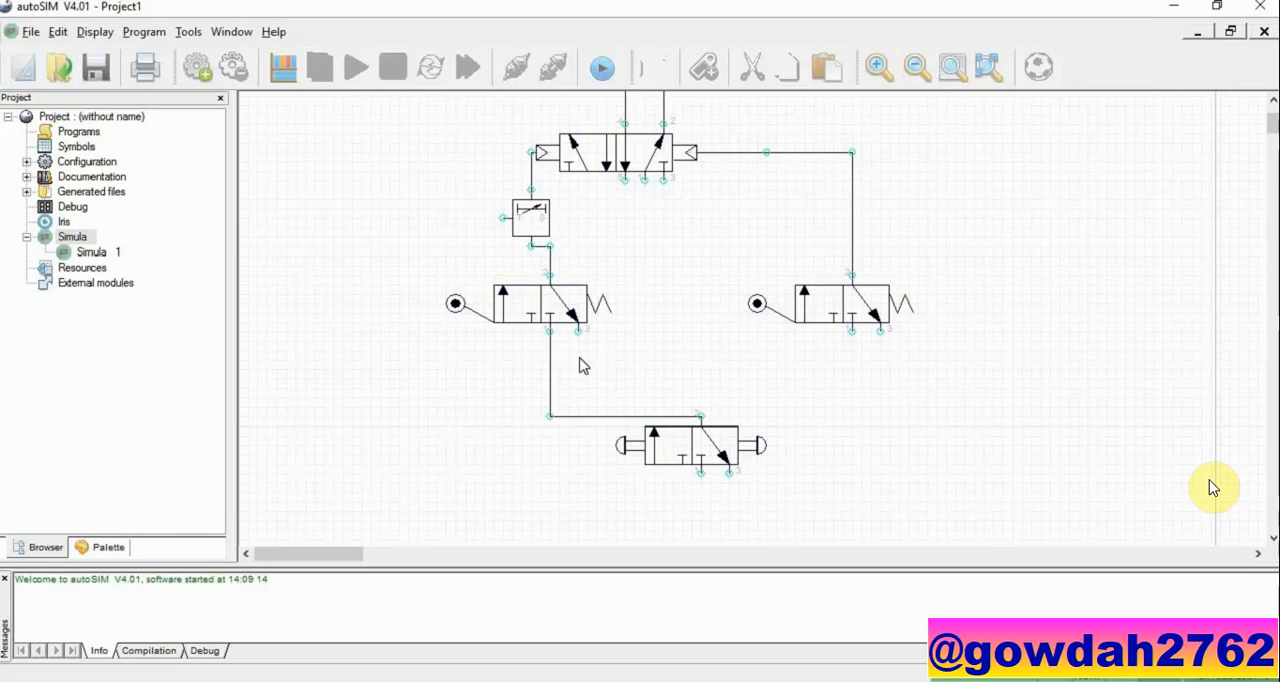
{"action": "scroll", "coordinate": [584, 366], "scroll_direction": "up", "scroll_amount": 2}
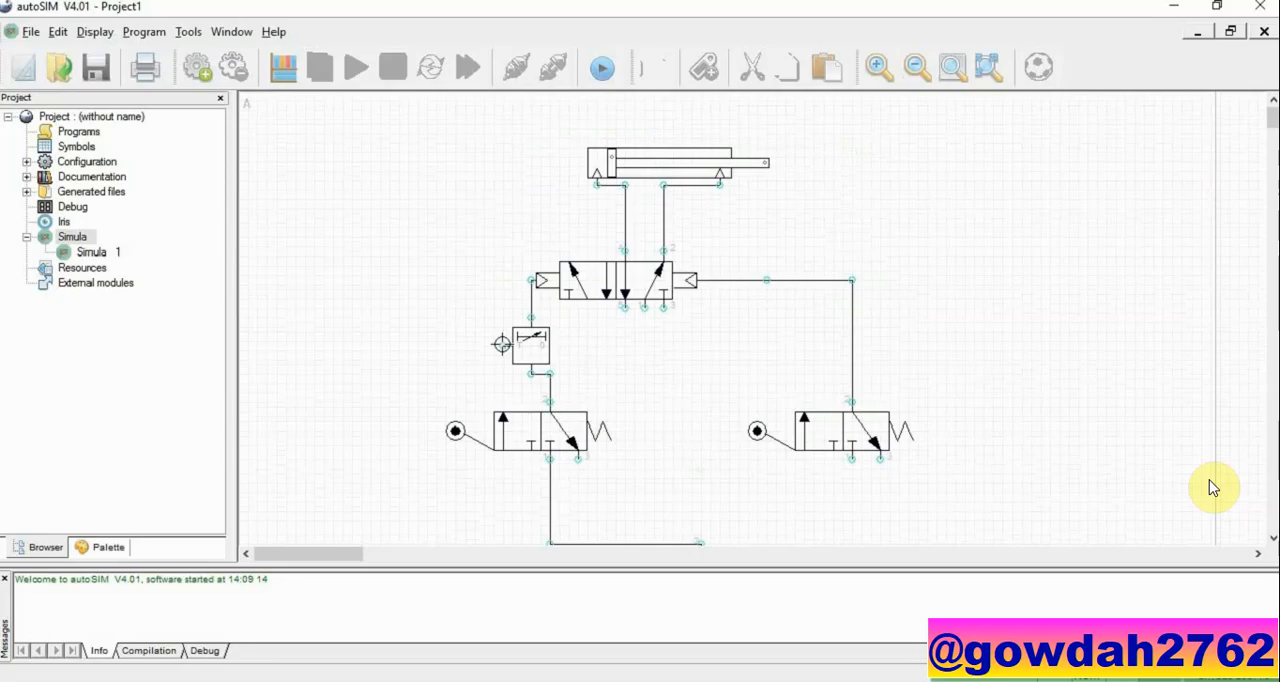
{"action": "mouse_move", "coordinate": [502, 344]}
{"action": "left_mouse_down"}
{"action": "mouse_move", "coordinate": [516, 397]}
{"action": "mouse_move", "coordinate": [533, 376]}
{"action": "left_mouse_up"}
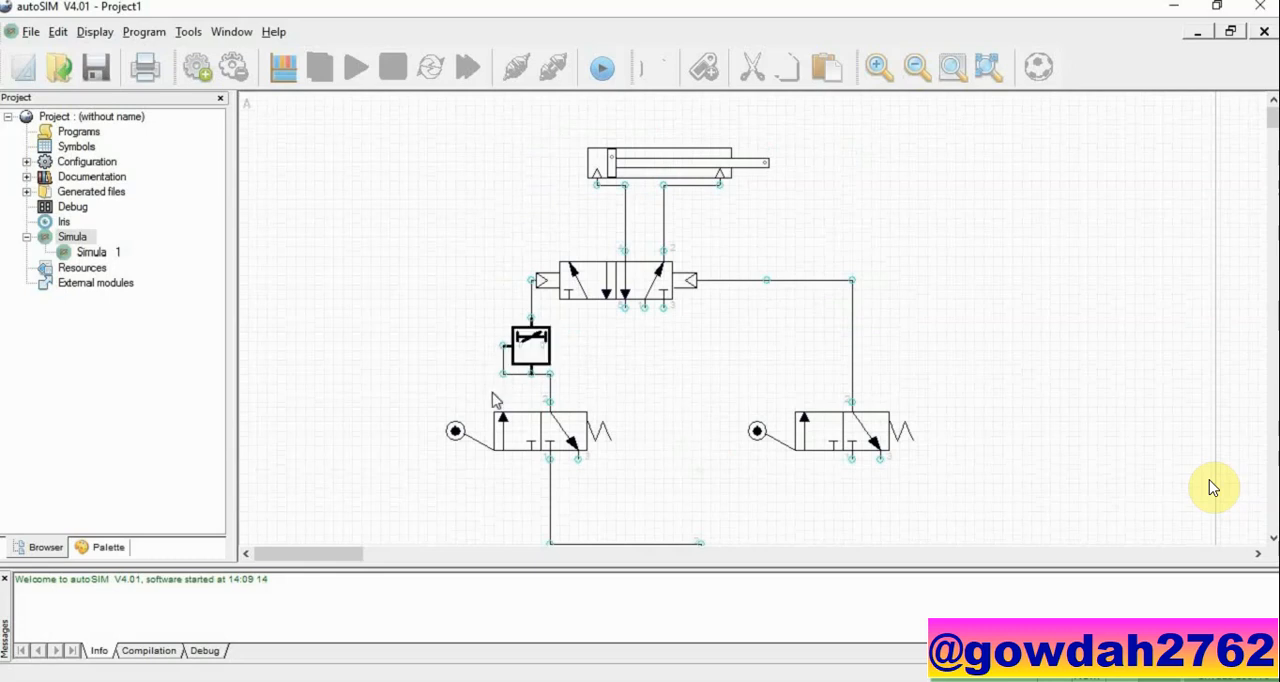
Step: Add a pneumatic Pressure source and attach it to the middle supply port beneath the 5/2 valve
{"action": "scroll", "coordinate": [694, 397], "scroll_direction": "down", "scroll_amount": 3}
{"action": "right_click", "coordinate": [1086, 310]}
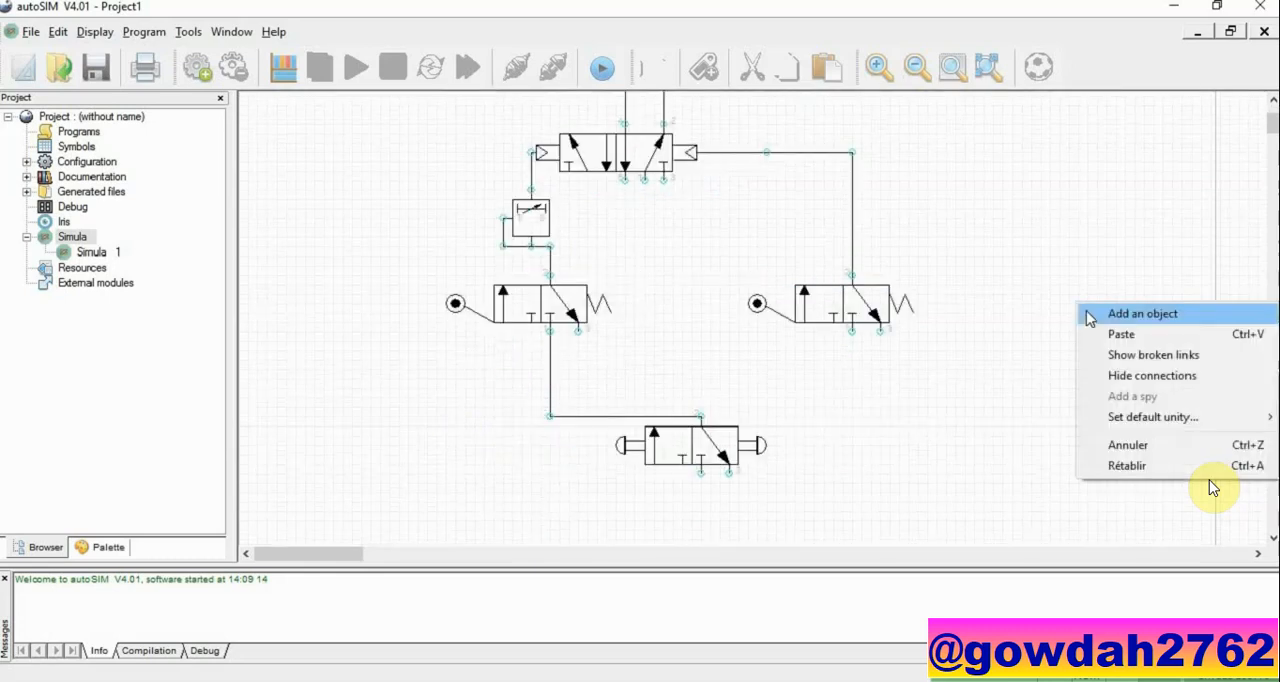
{"action": "left_click", "coordinate": [1087, 312]}
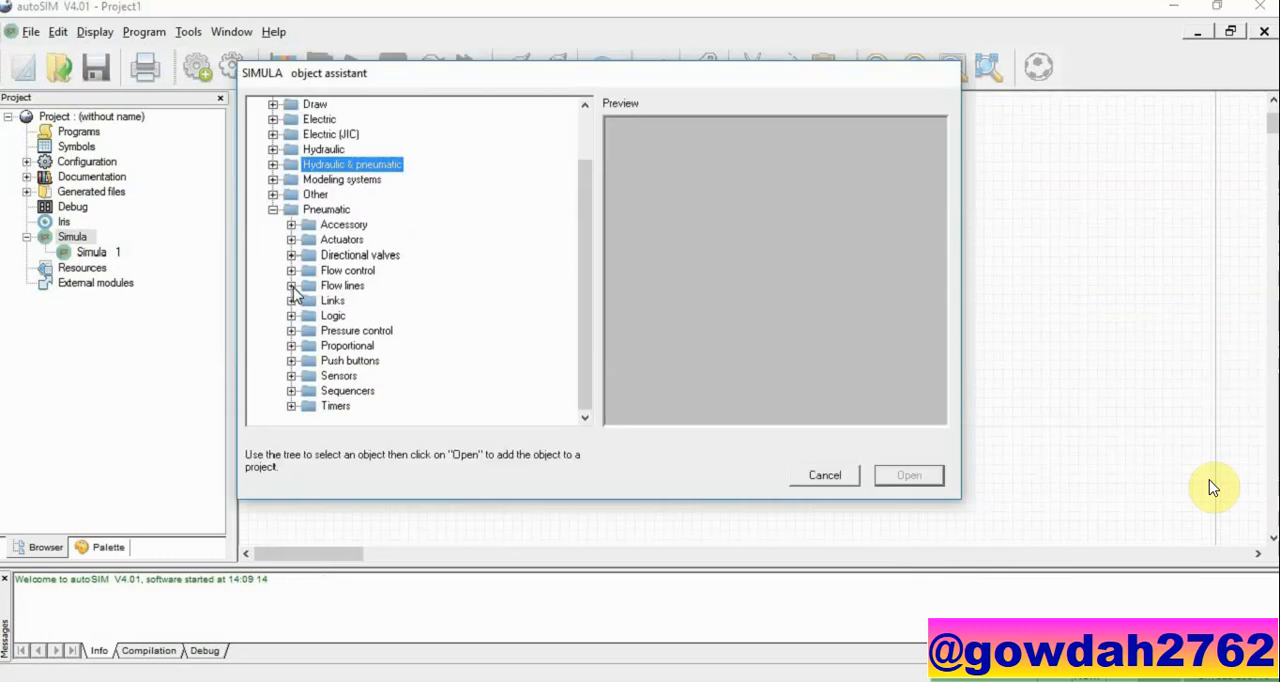
{"action": "left_click", "coordinate": [291, 286]}
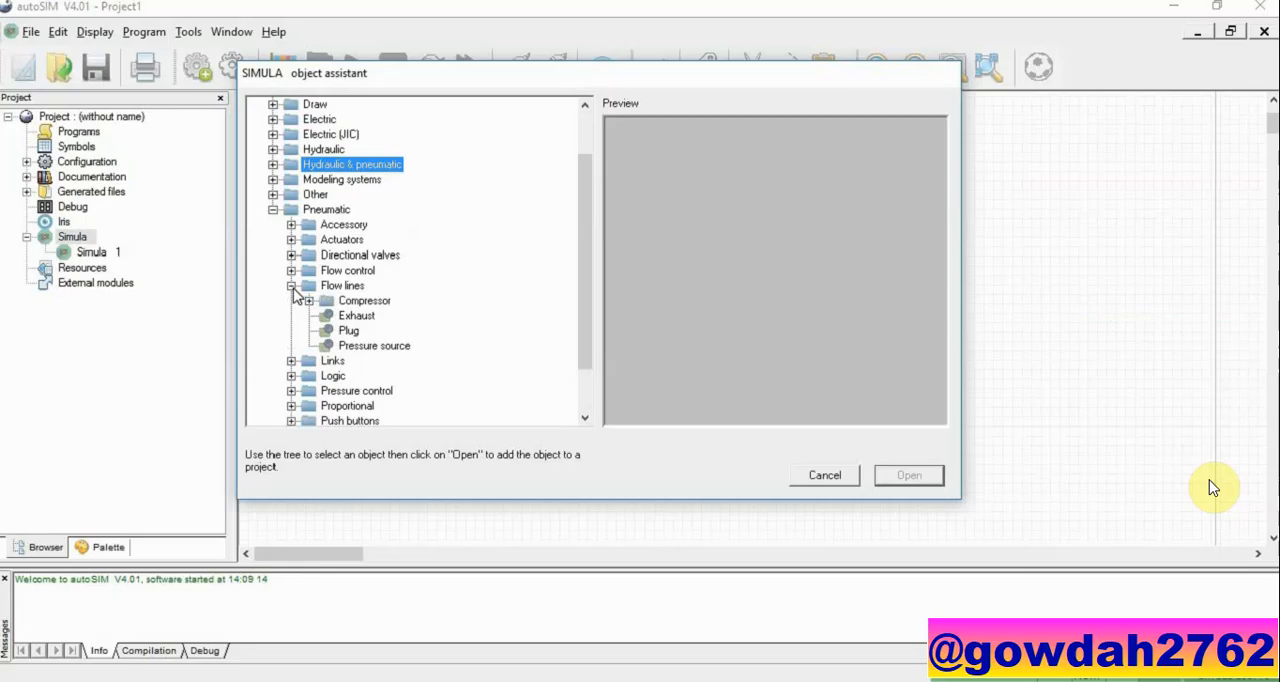
{"action": "left_click", "coordinate": [368, 347]}
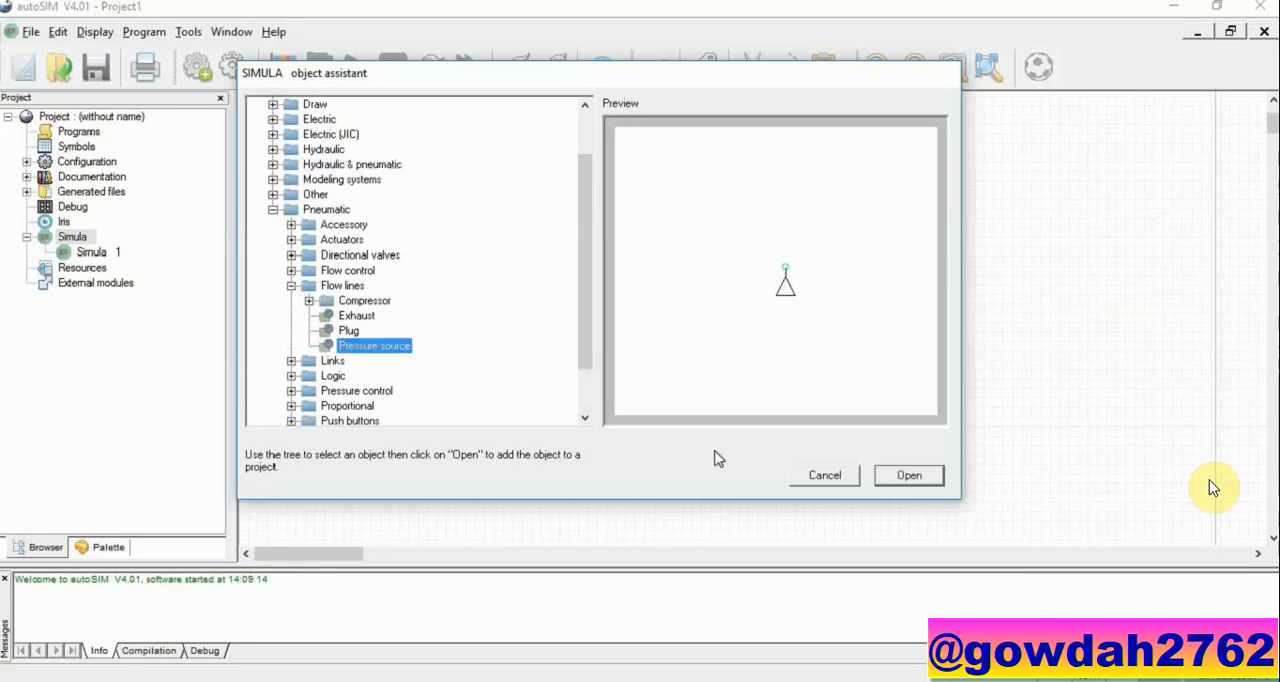
{"action": "left_click", "coordinate": [909, 476]}
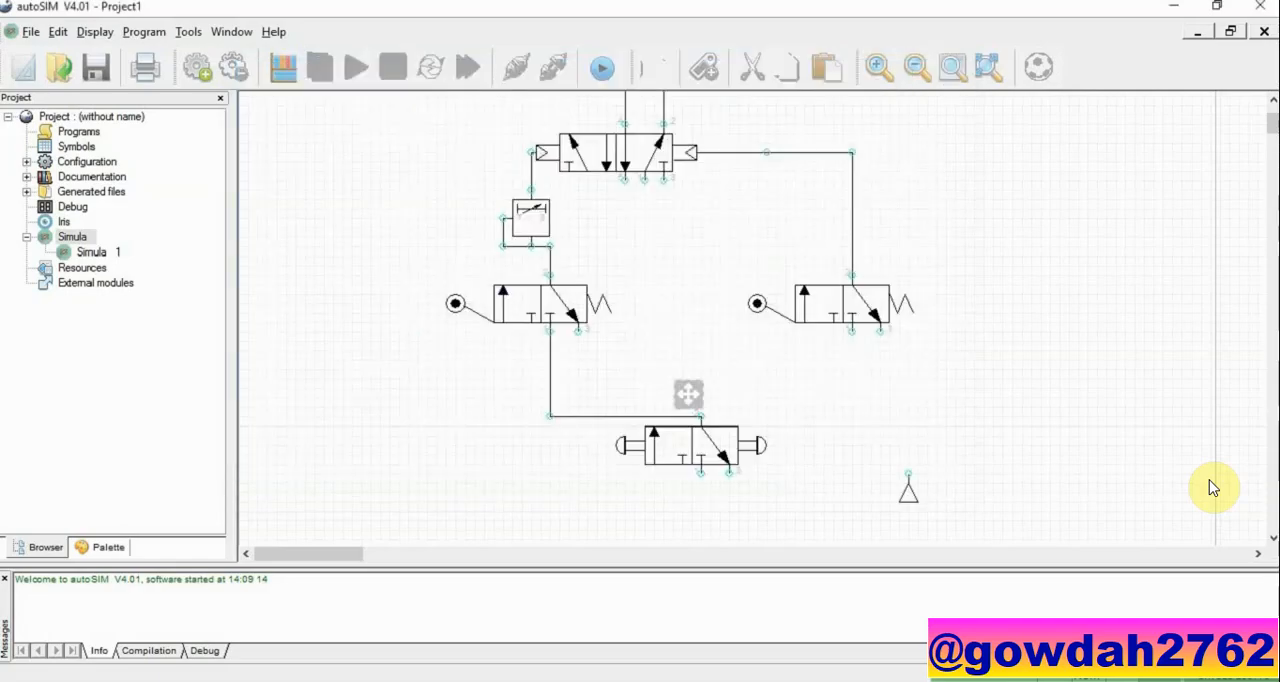
{"action": "left_click", "coordinate": [641, 187]}
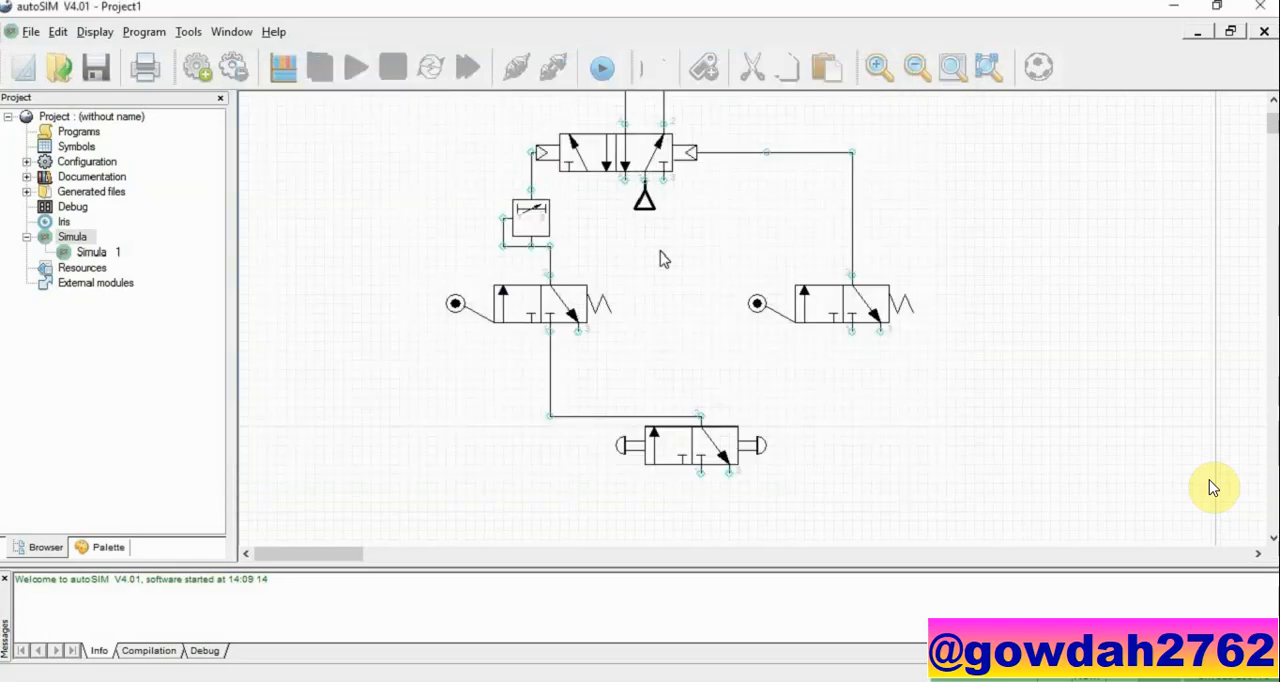
Step: Copy the pressure source onto the supply ports of the right roller valve and the push-button valve
{"action": "left_click", "coordinate": [645, 200]}
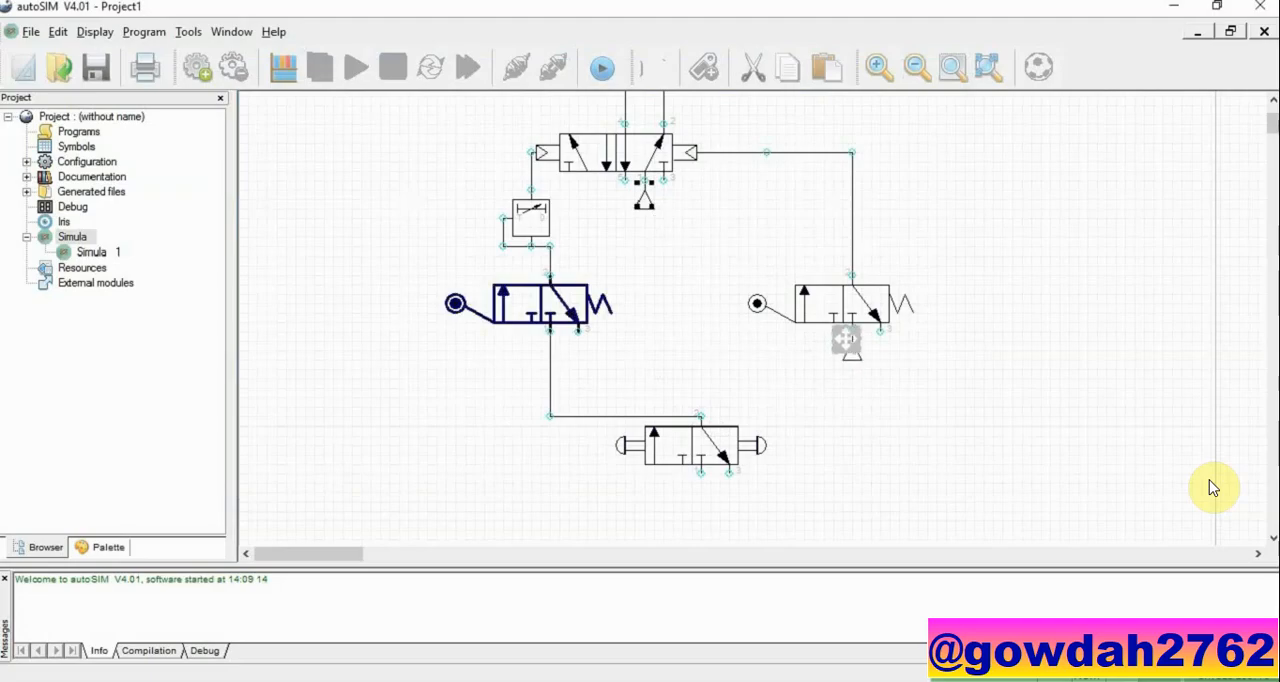
{"action": "left_click", "coordinate": [846, 340]}
{"action": "key", "text": "ctrl+v"}
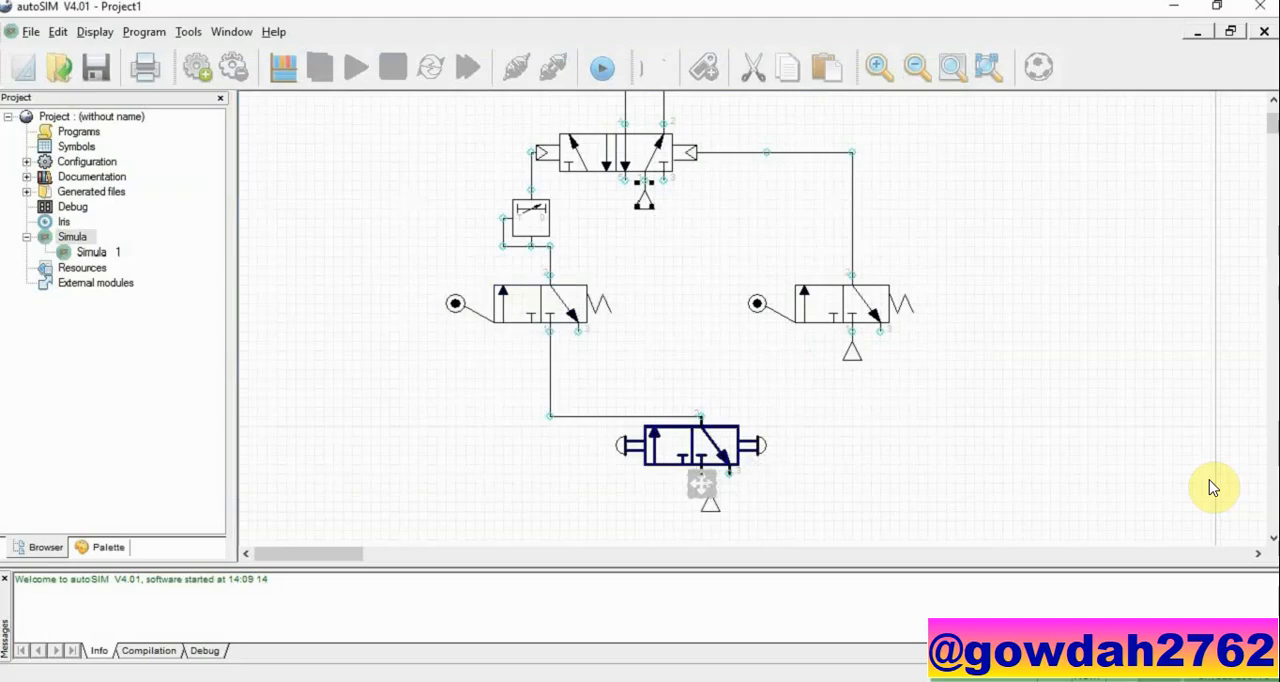
{"action": "left_click", "coordinate": [697, 480]}
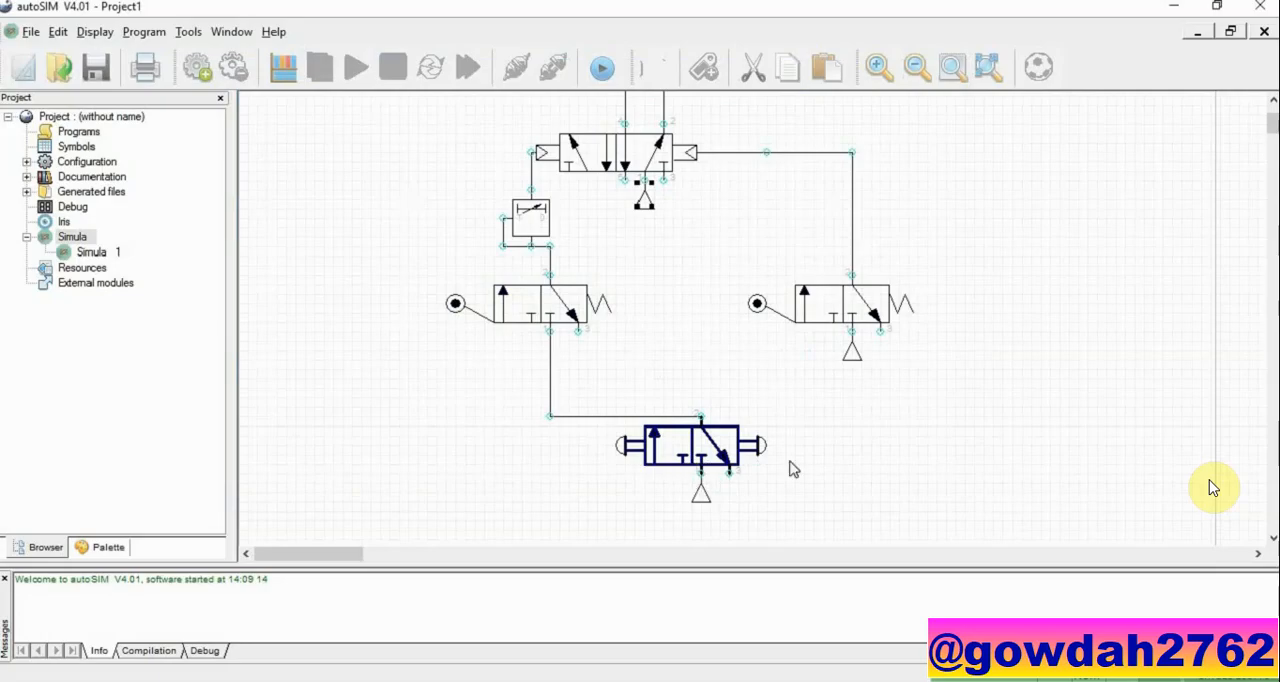
Step: Add a pneumatic Exhaust from the flow lines and attach it to port 3 of the 5/2 valve
{"action": "right_click", "coordinate": [904, 464]}
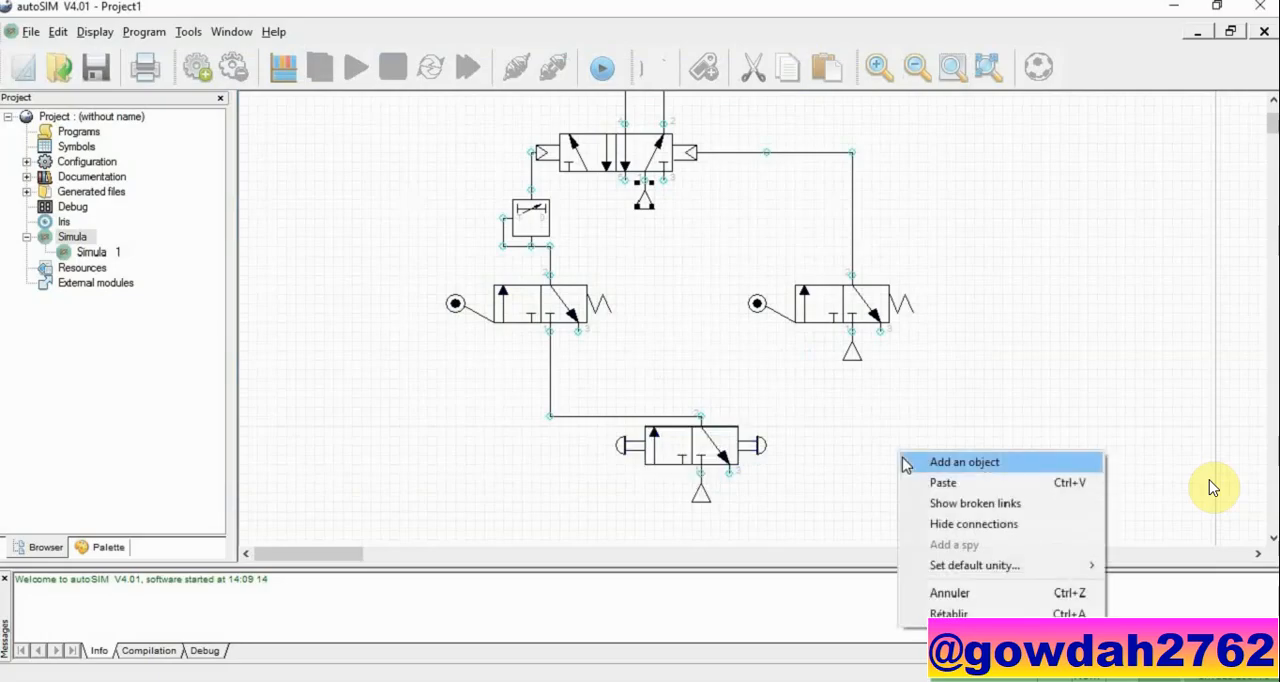
{"action": "left_click", "coordinate": [904, 463]}
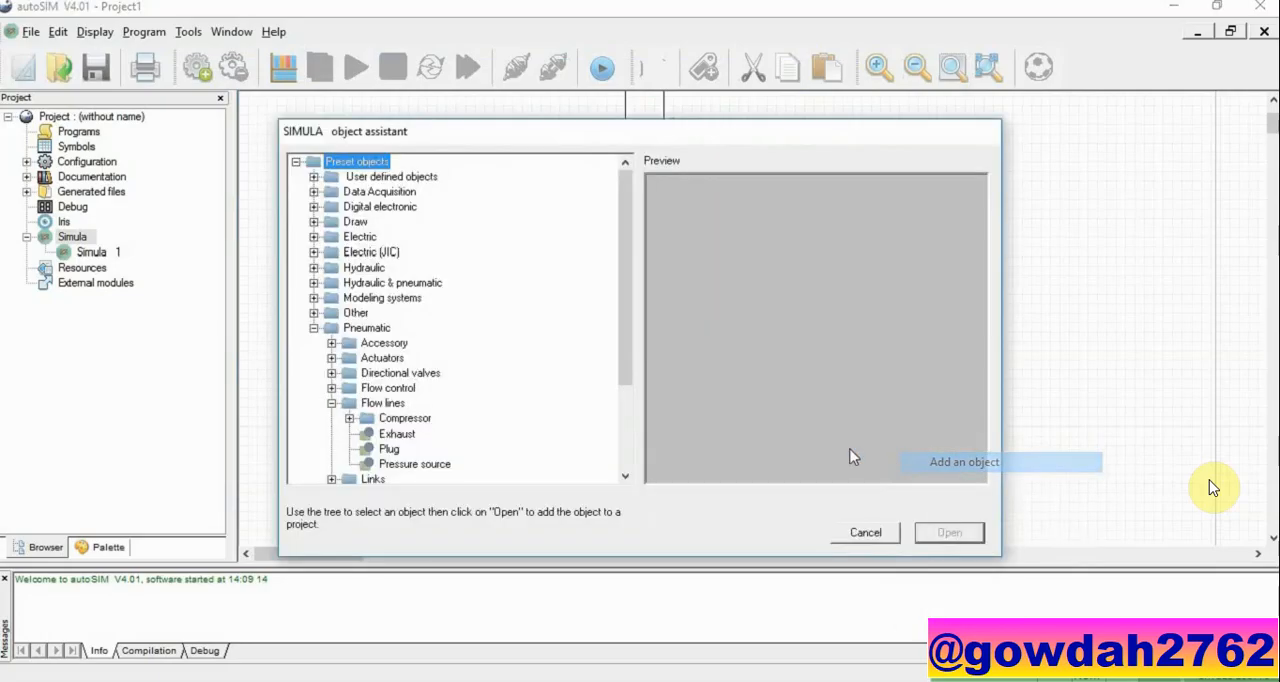
{"action": "left_click", "coordinate": [398, 435]}
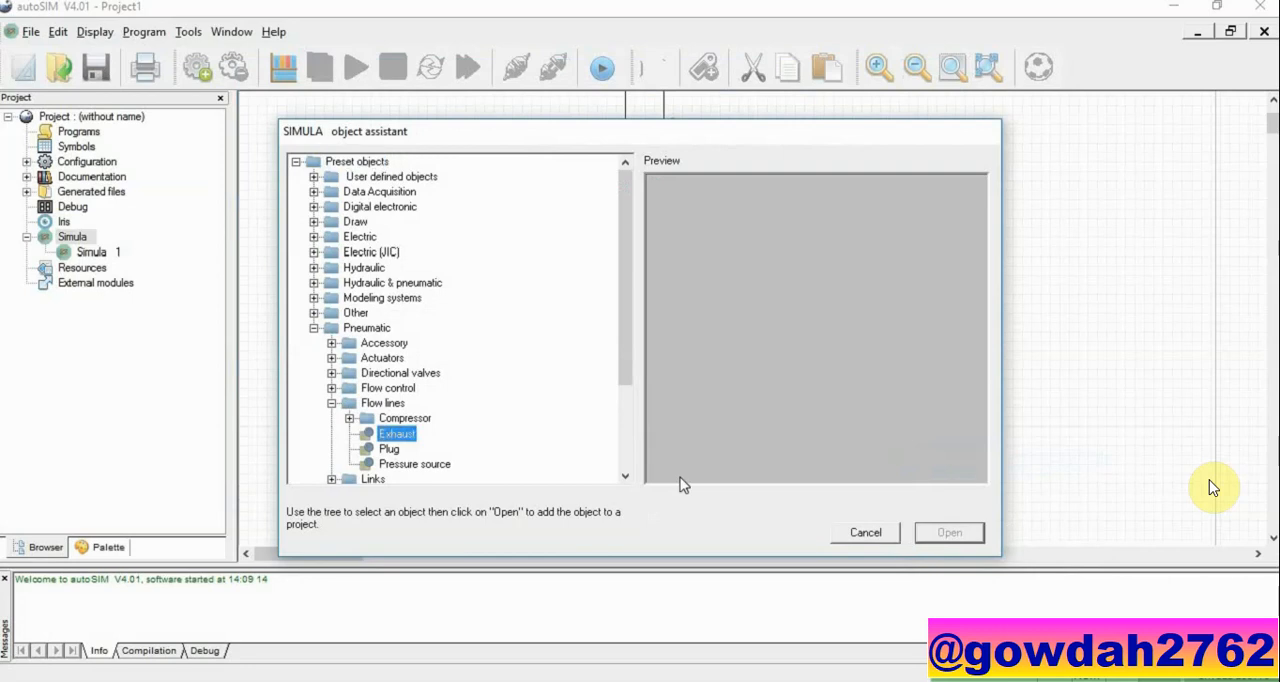
{"action": "left_click", "coordinate": [949, 532]}
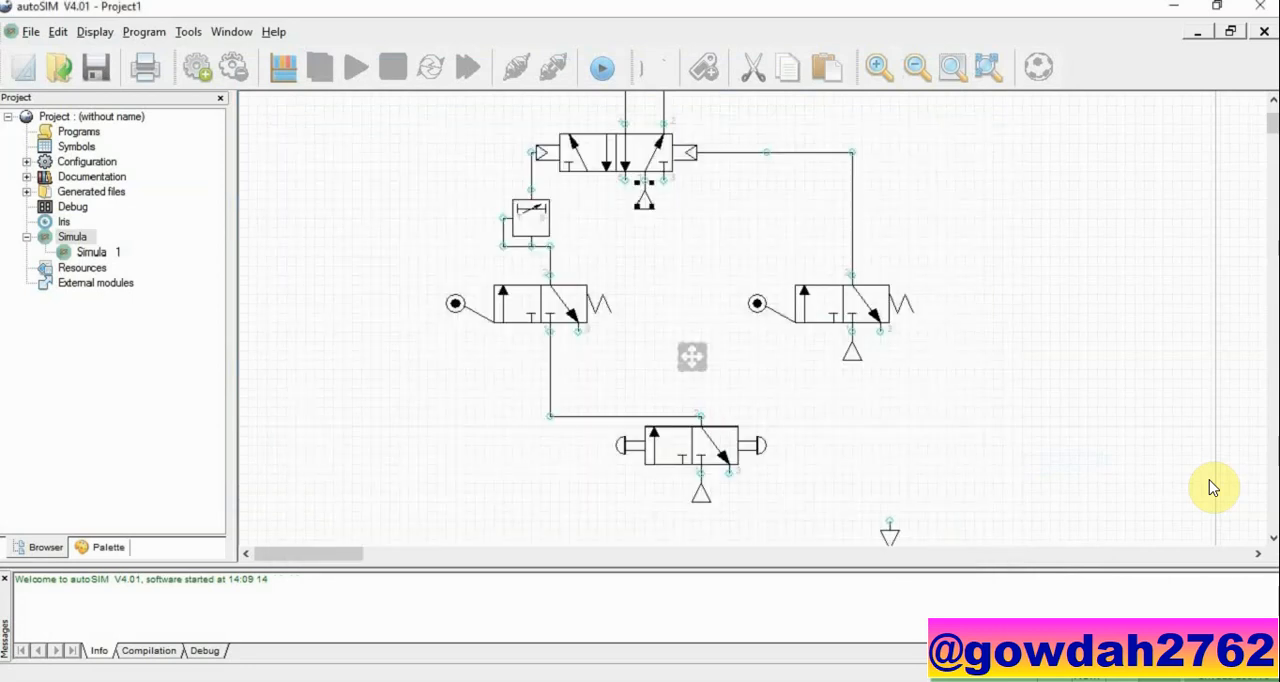
{"action": "left_click", "coordinate": [662, 190]}
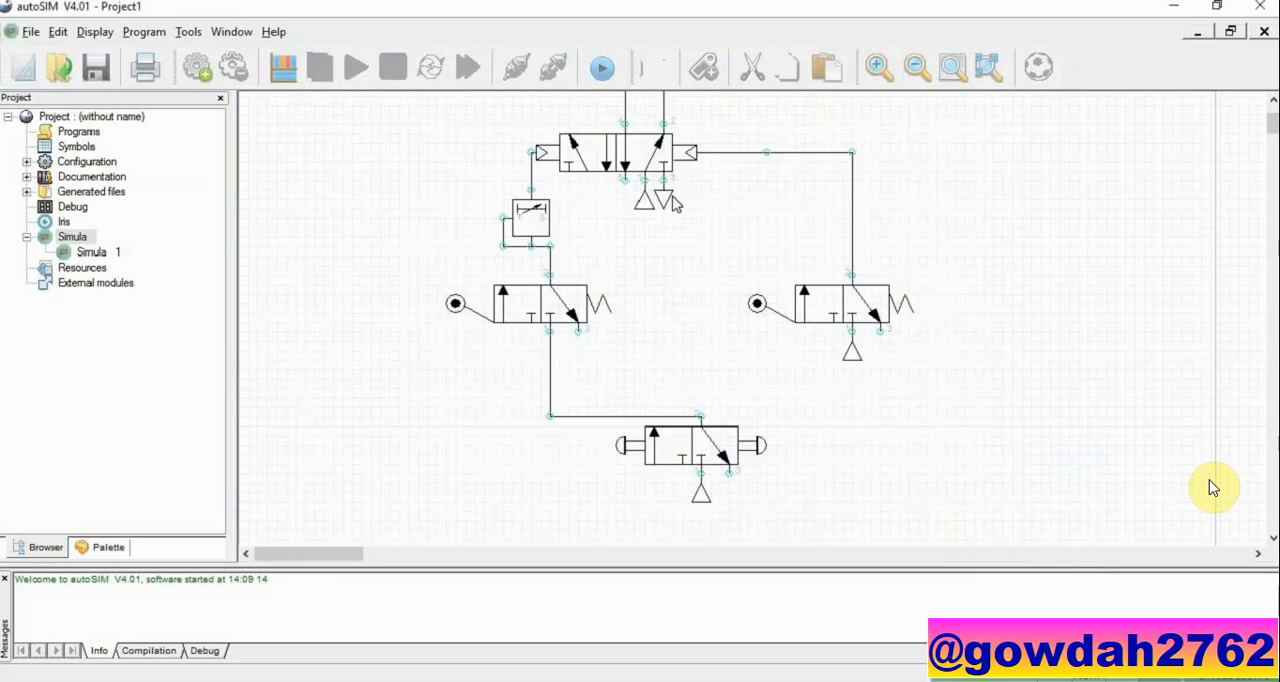
Step: Copy the exhaust onto port 5 of the 5/2 valve and onto the exhaust ports of the 3/2 valves
{"action": "left_click", "coordinate": [668, 198]}
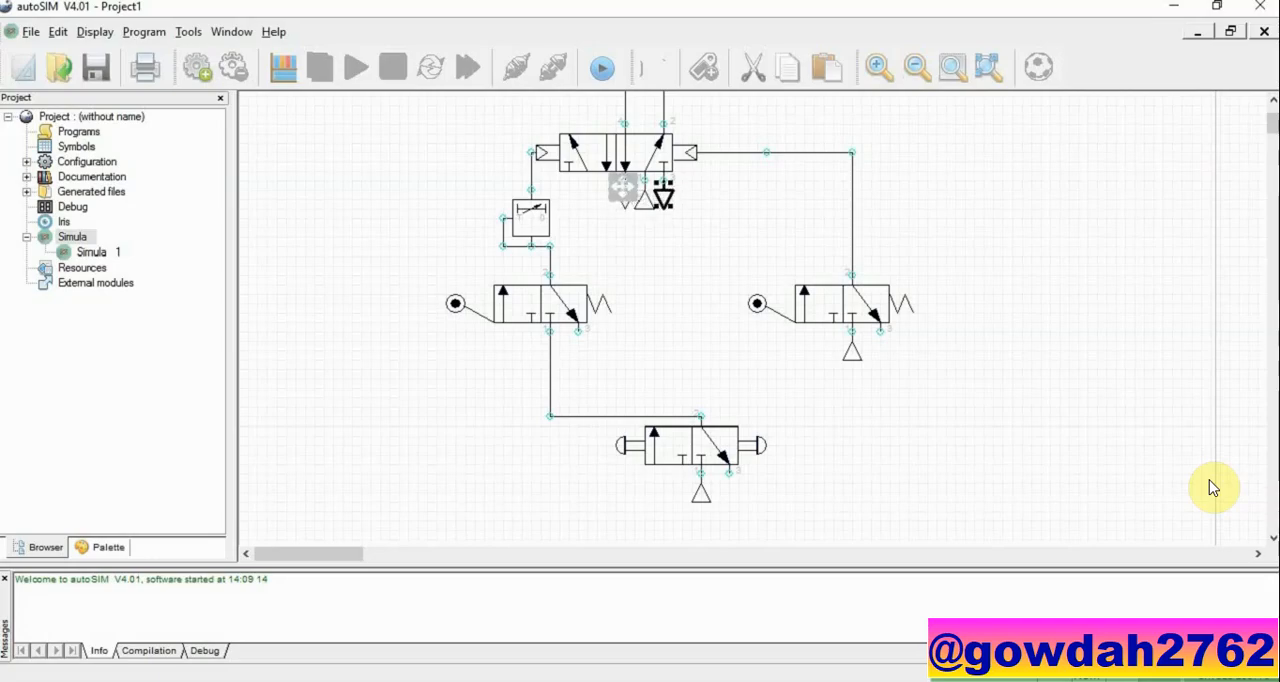
{"action": "left_click", "coordinate": [623, 187]}
{"action": "key", "text": "ctrl+v"}
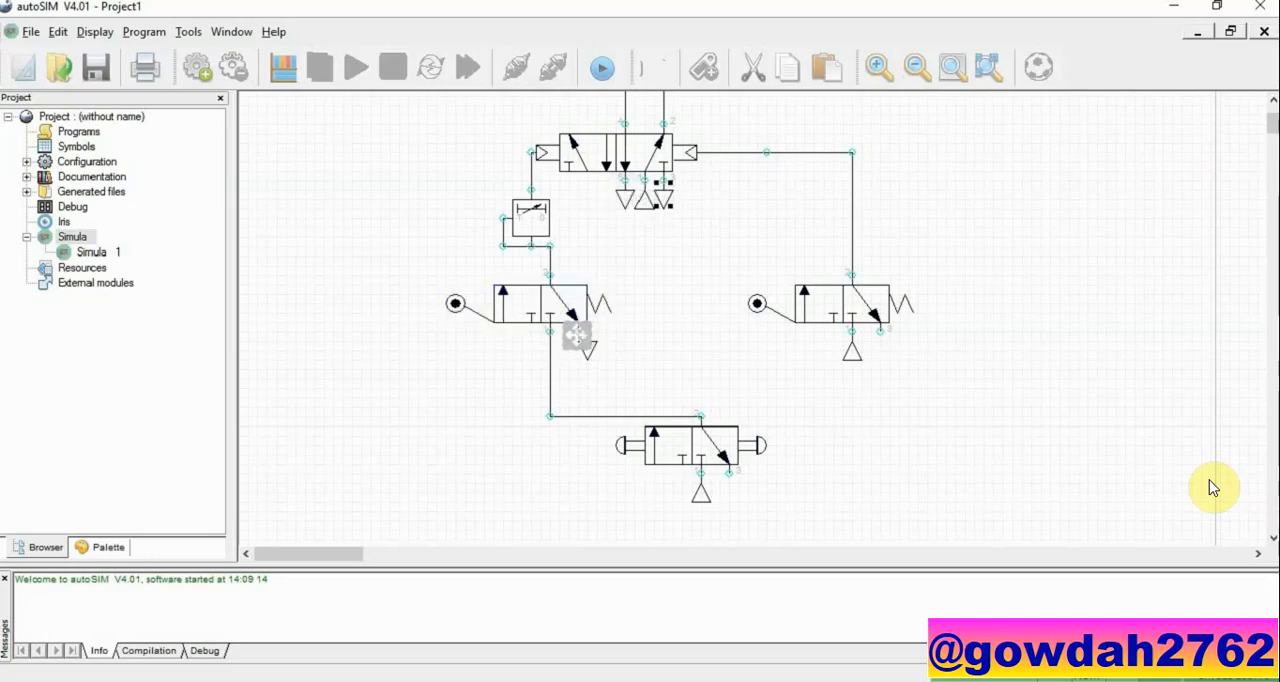
{"action": "left_click", "coordinate": [573, 336]}
{"action": "key", "text": "ctrl+v"}
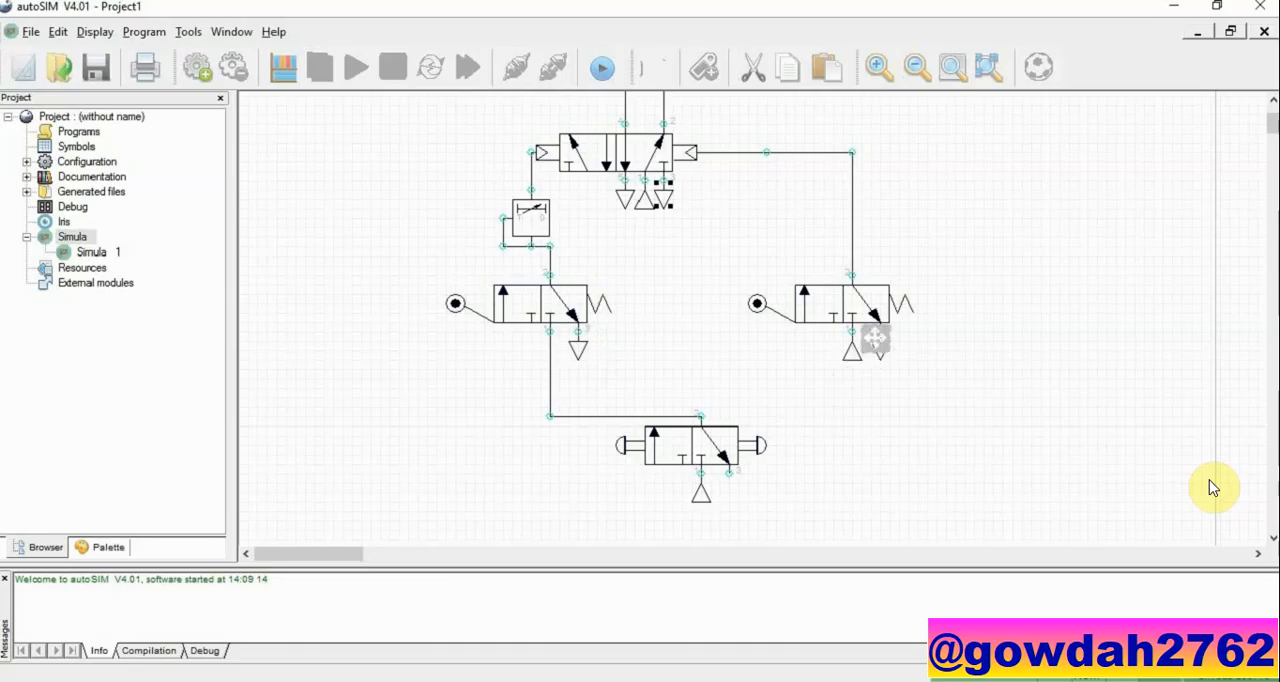
{"action": "left_click", "coordinate": [878, 345]}
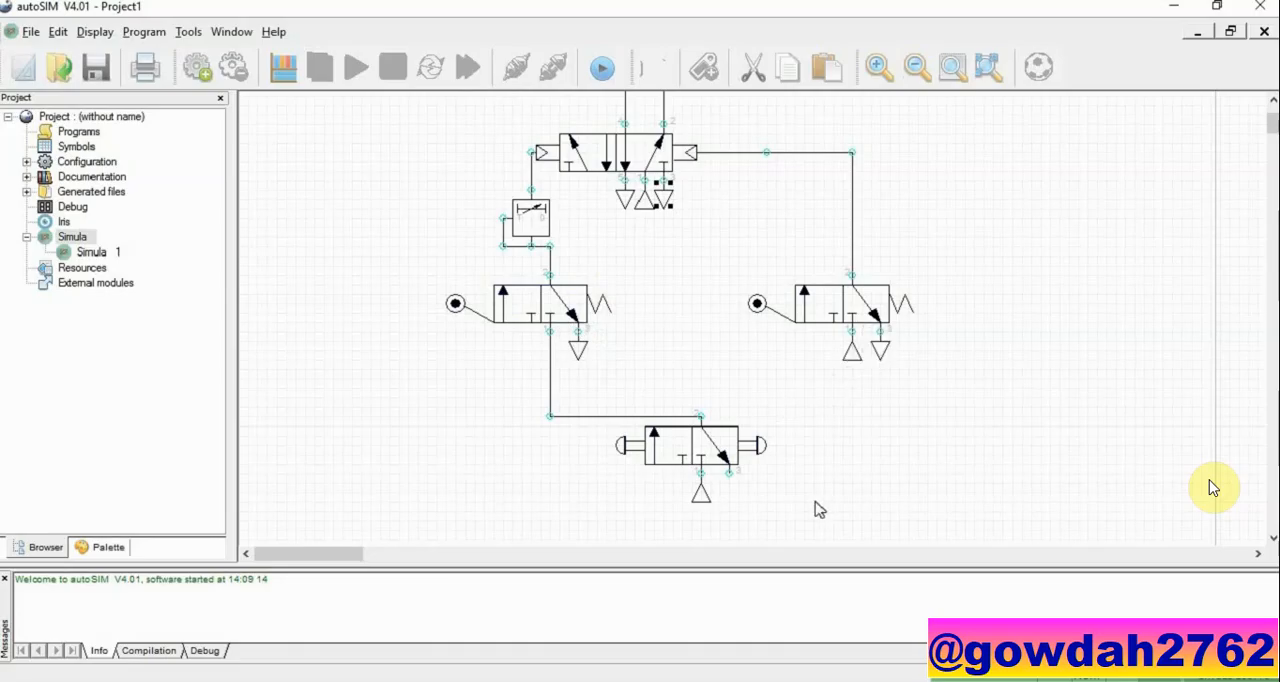
{"action": "key", "text": "ctrl+v"}
Step: Add a Text object above the cylinder's left end and paste a copy of it above the right end
{"action": "scroll", "coordinate": [760, 360], "scroll_direction": "up", "scroll_amount": 3}
{"action": "right_click", "coordinate": [796, 240]}
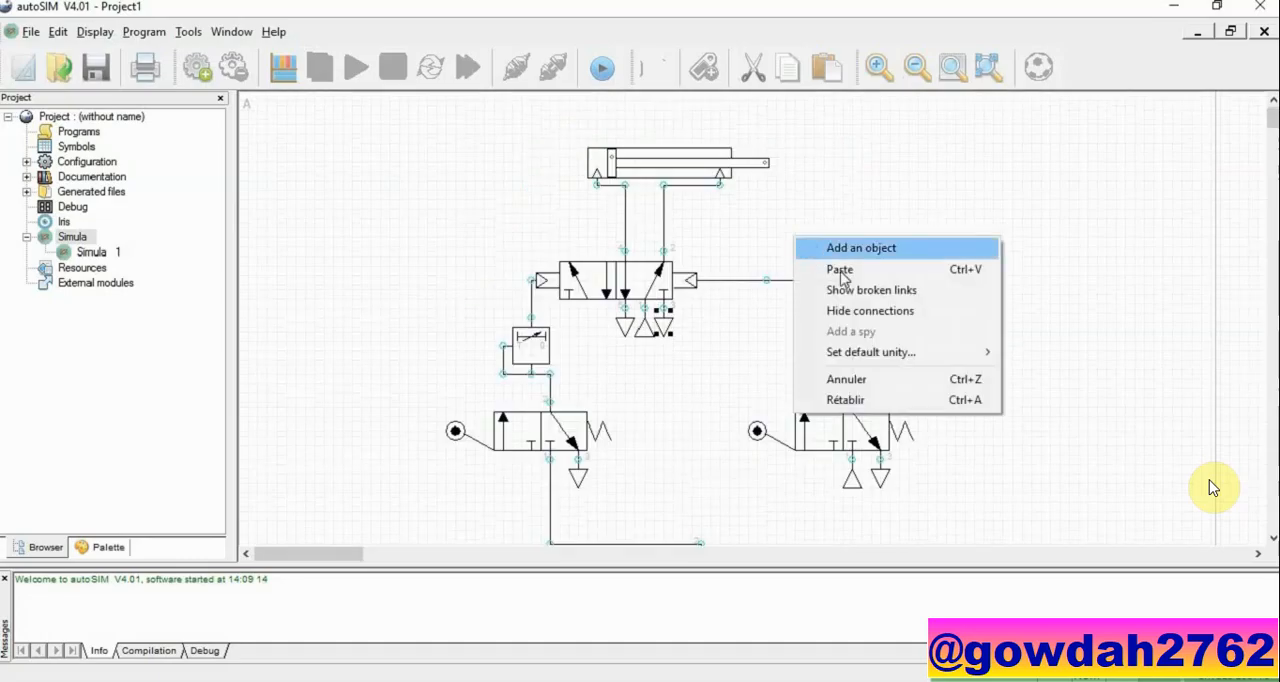
{"action": "left_click", "coordinate": [808, 251]}
{"action": "left_click", "coordinate": [313, 328]}
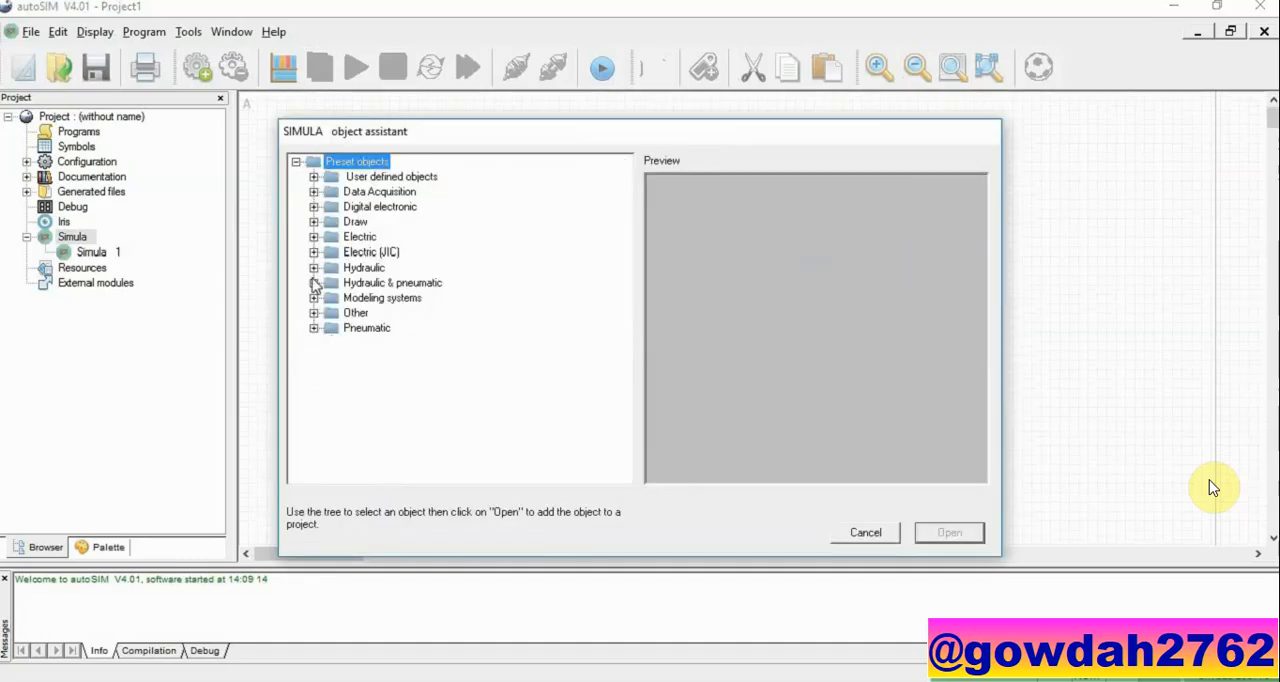
{"action": "left_click", "coordinate": [313, 222]}
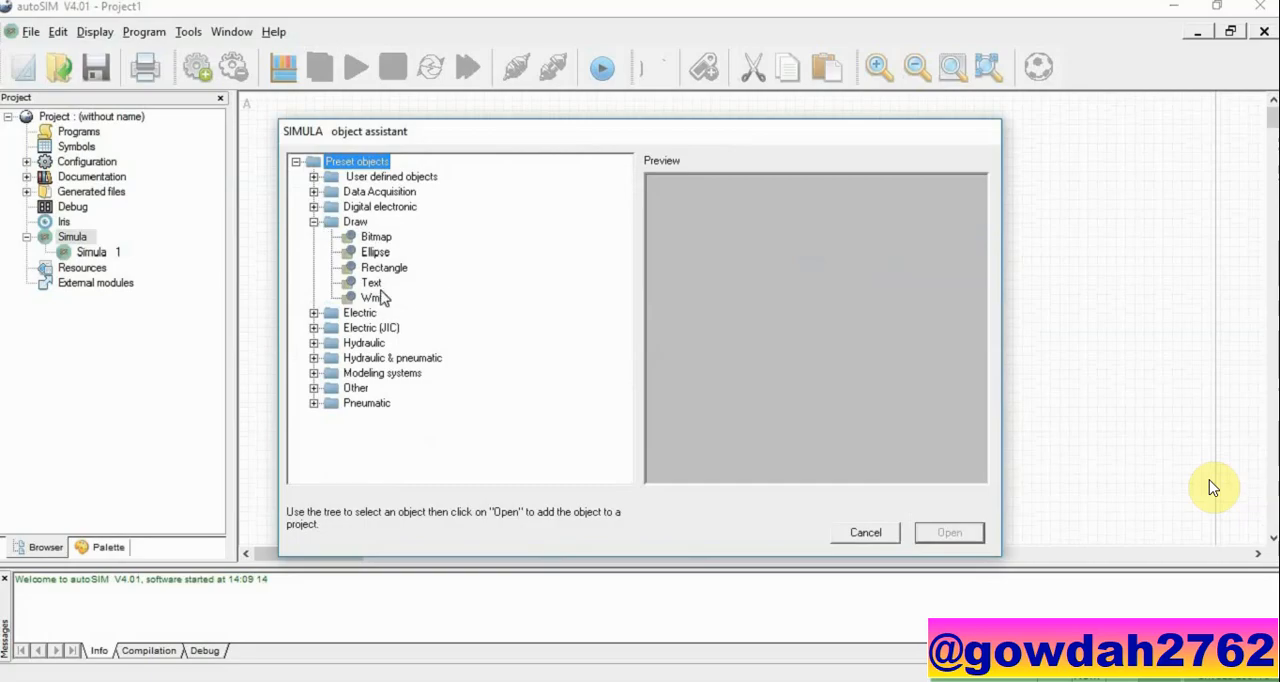
{"action": "left_click", "coordinate": [371, 284]}
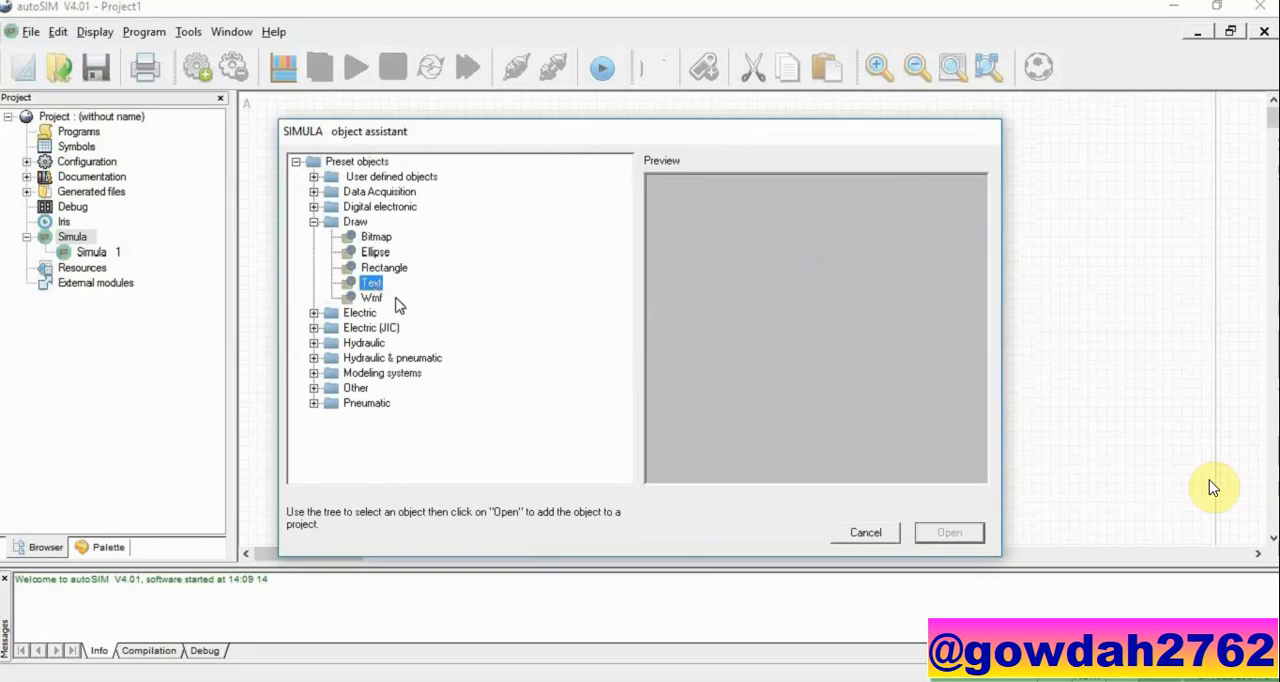
{"action": "left_click", "coordinate": [950, 533]}
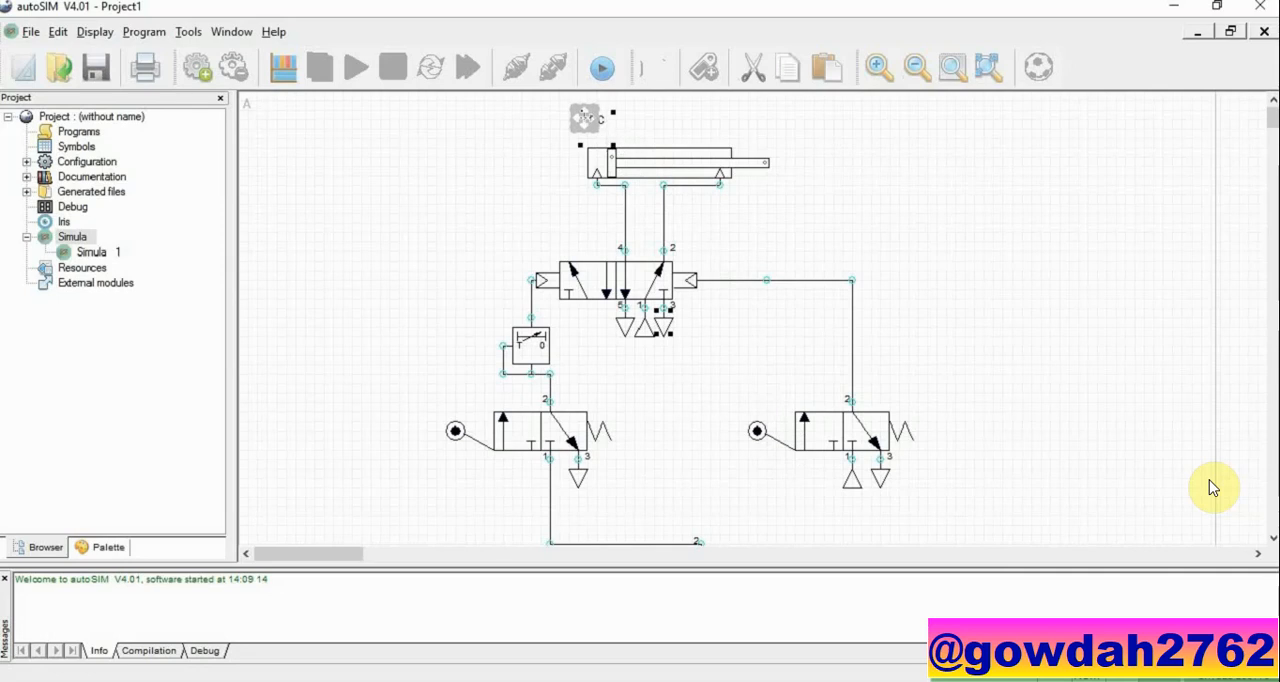
{"action": "left_click", "coordinate": [585, 118]}
{"action": "key", "text": "ctrl+v"}
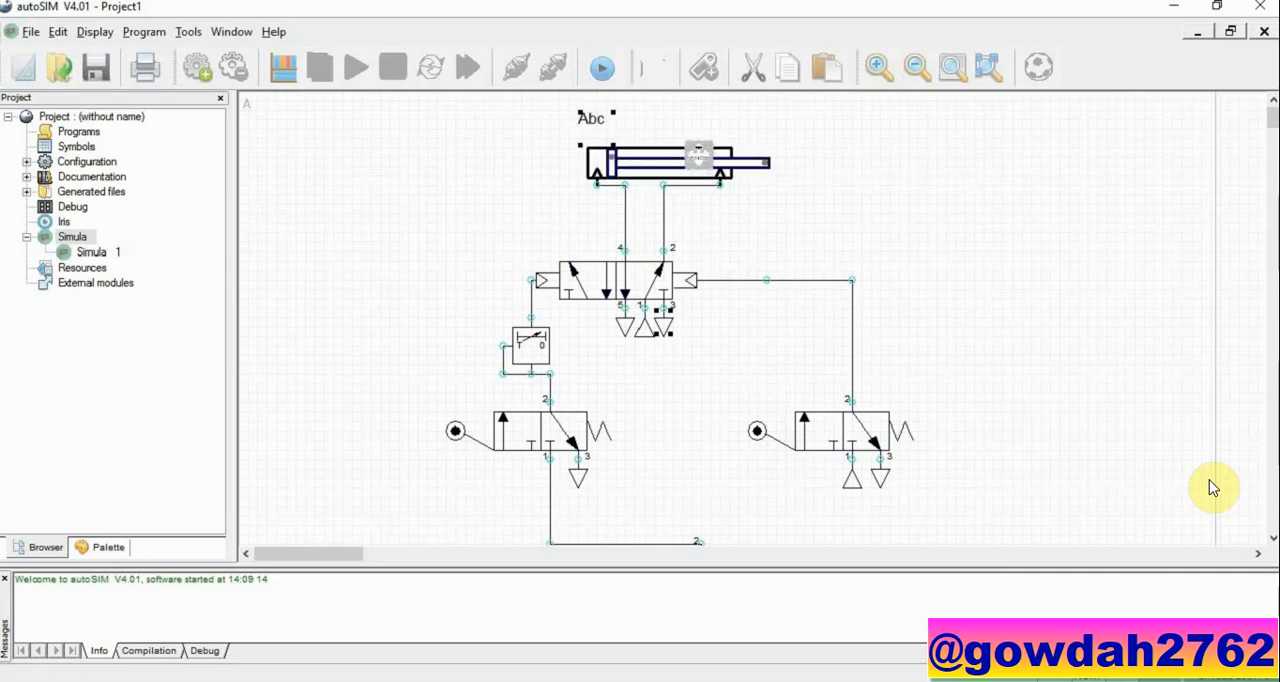
{"action": "left_click", "coordinate": [724, 113]}
Step: Change the text above the cylinder's left end to "a-" and the one above the right end to "a+"
{"action": "left_click", "coordinate": [597, 116]}
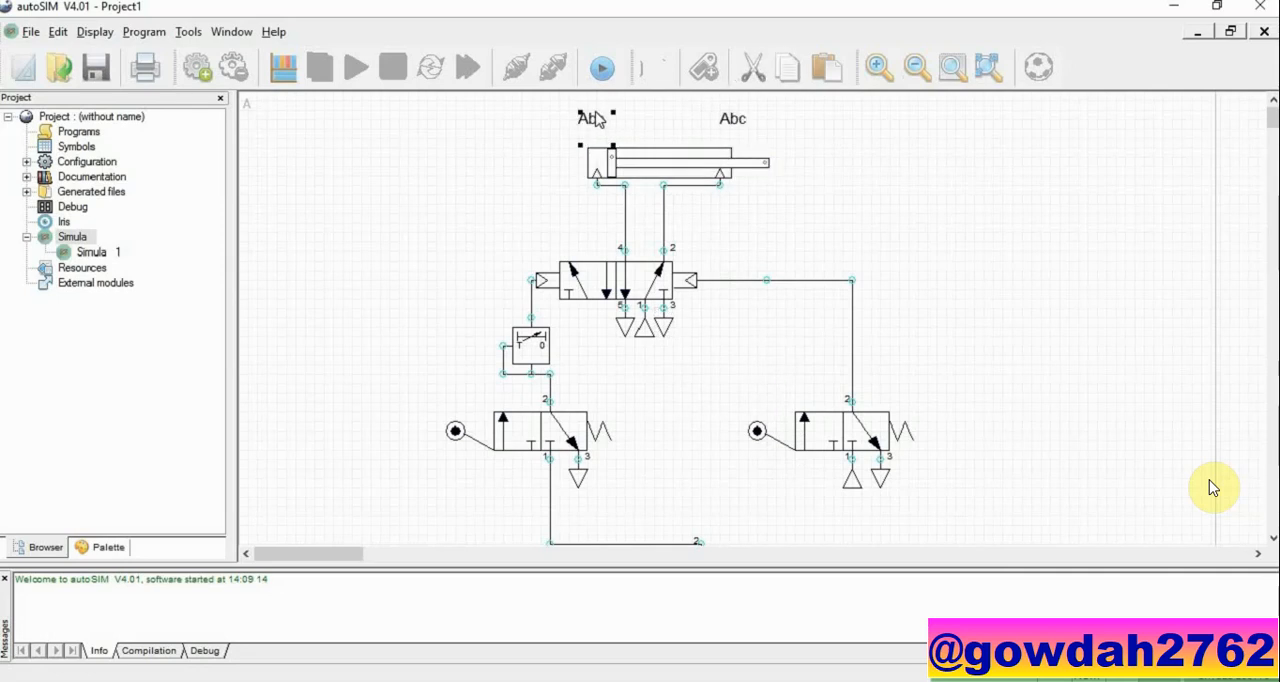
{"action": "double_click", "coordinate": [595, 118]}
{"action": "double_click", "coordinate": [447, 302]}
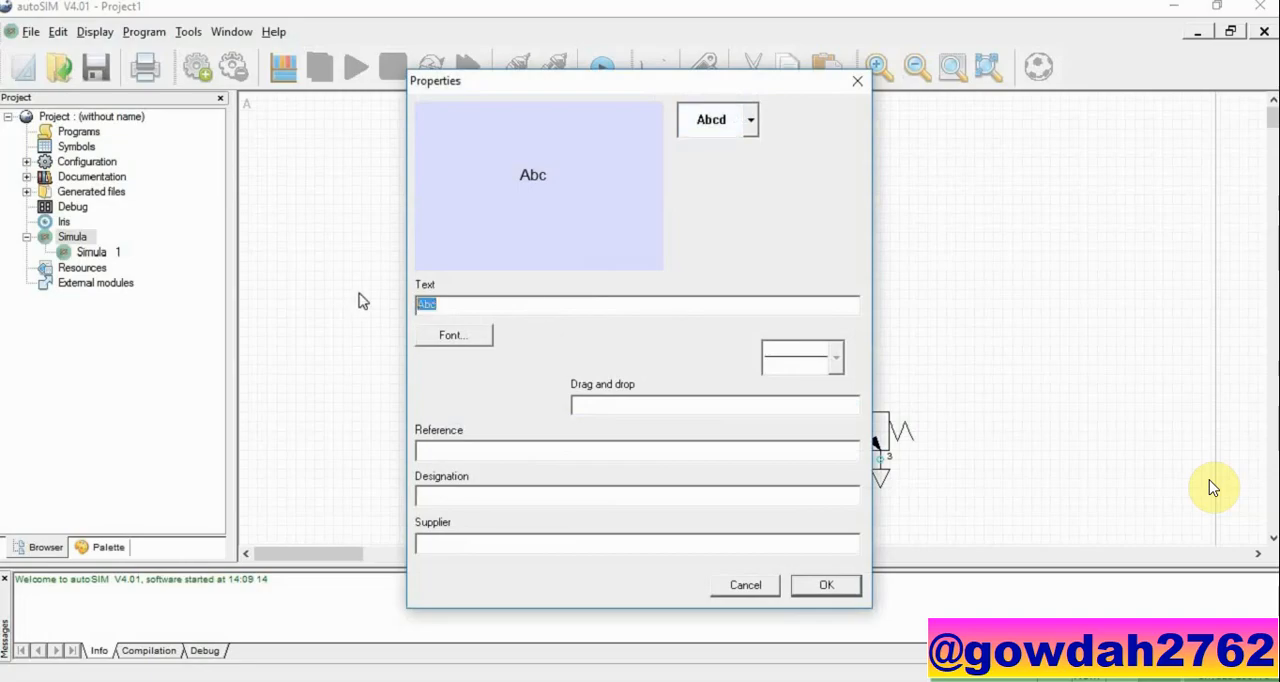
{"action": "type", "text": "a-"}
{"action": "left_click", "coordinate": [818, 588]}
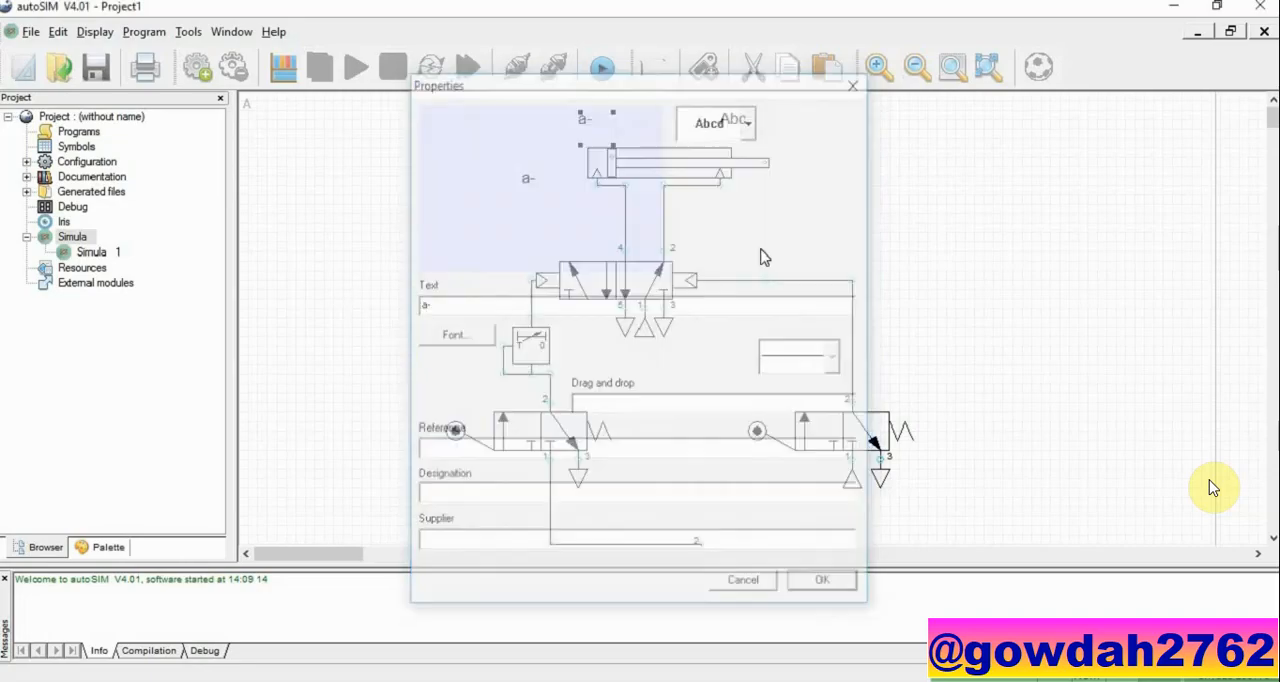
{"action": "double_click", "coordinate": [735, 118]}
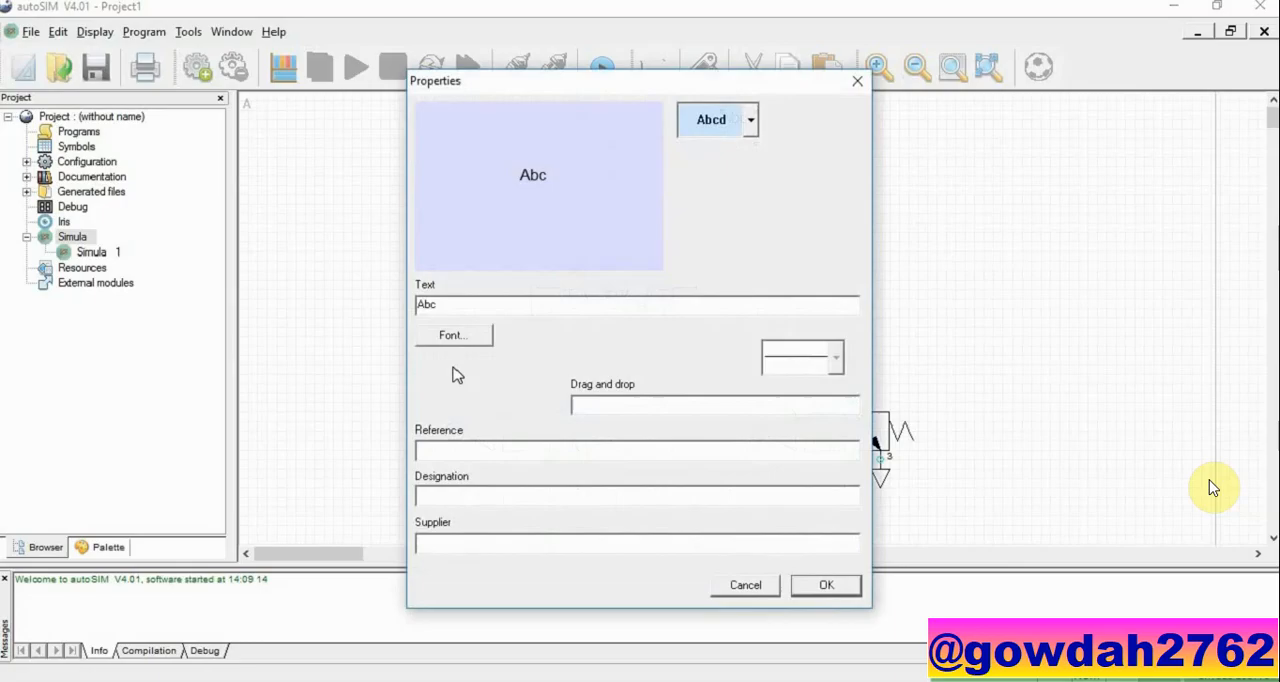
{"action": "double_click", "coordinate": [474, 302]}
{"action": "type", "text": "a+"}
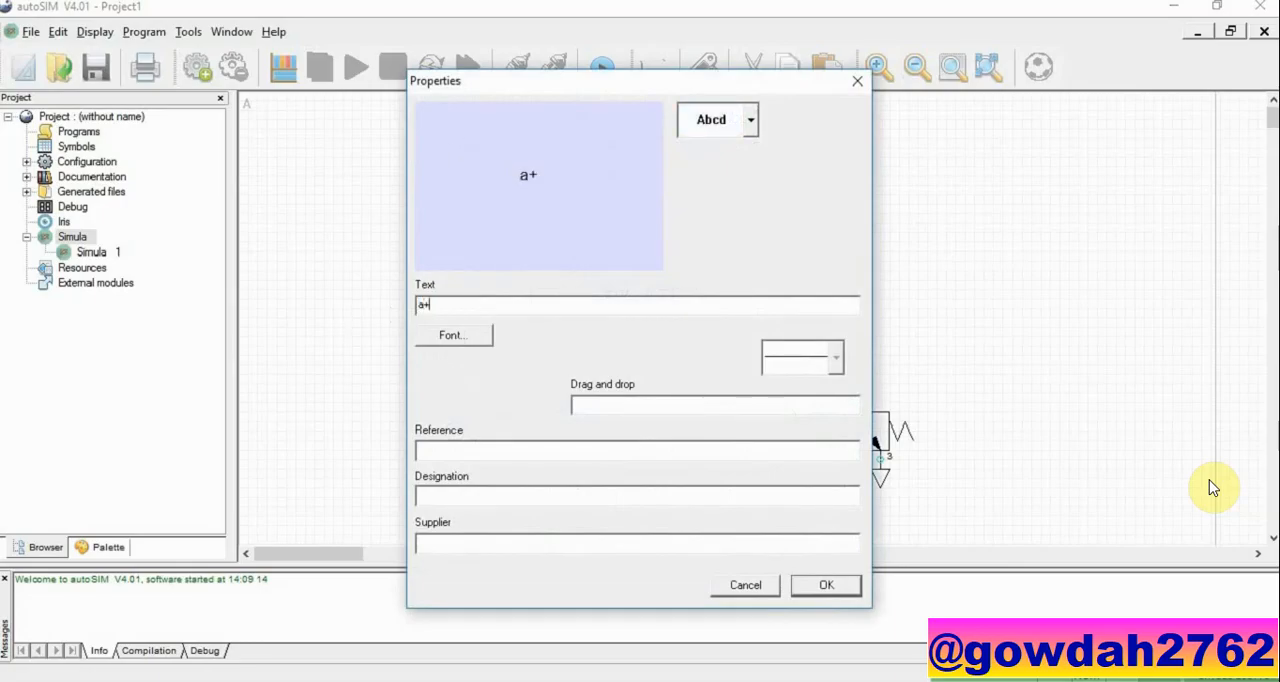
{"action": "left_click", "coordinate": [826, 588]}
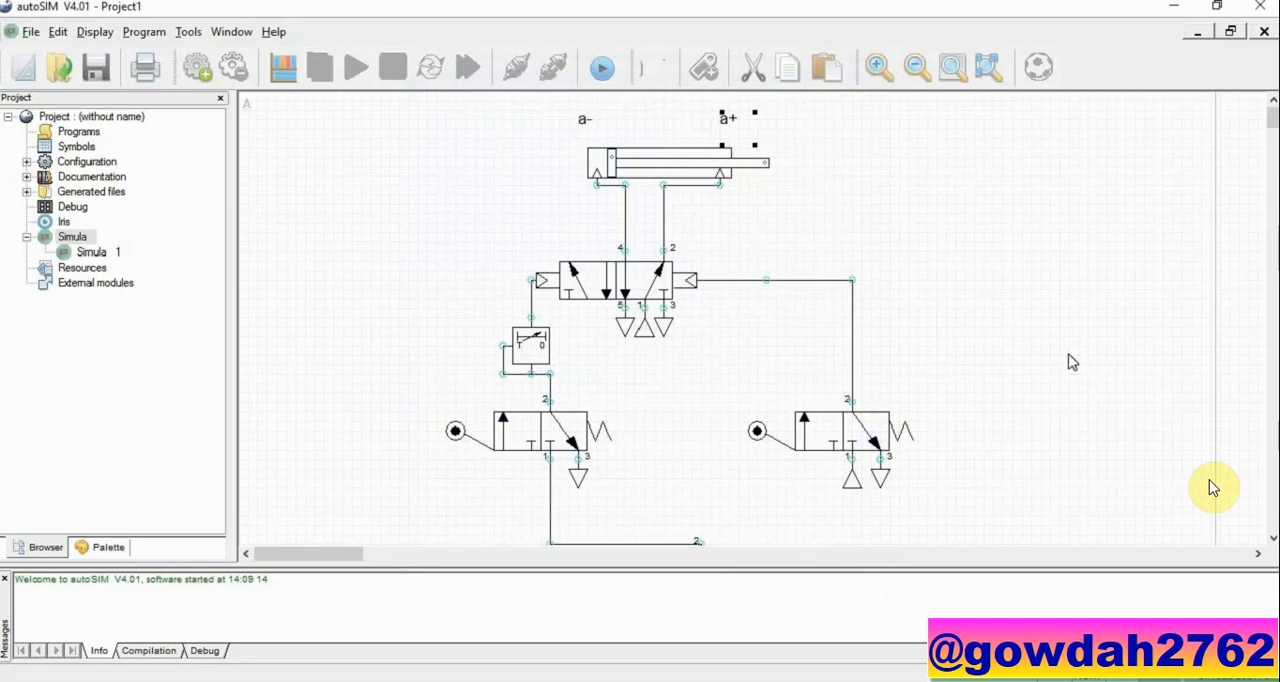
Step: Copy the "a-" label above the left roller valve and the "a+" label above the right roller valve
{"action": "left_click", "coordinate": [579, 122]}
{"action": "left_click_drag", "start_coordinate": [579, 124], "coordinate": [491, 392]}
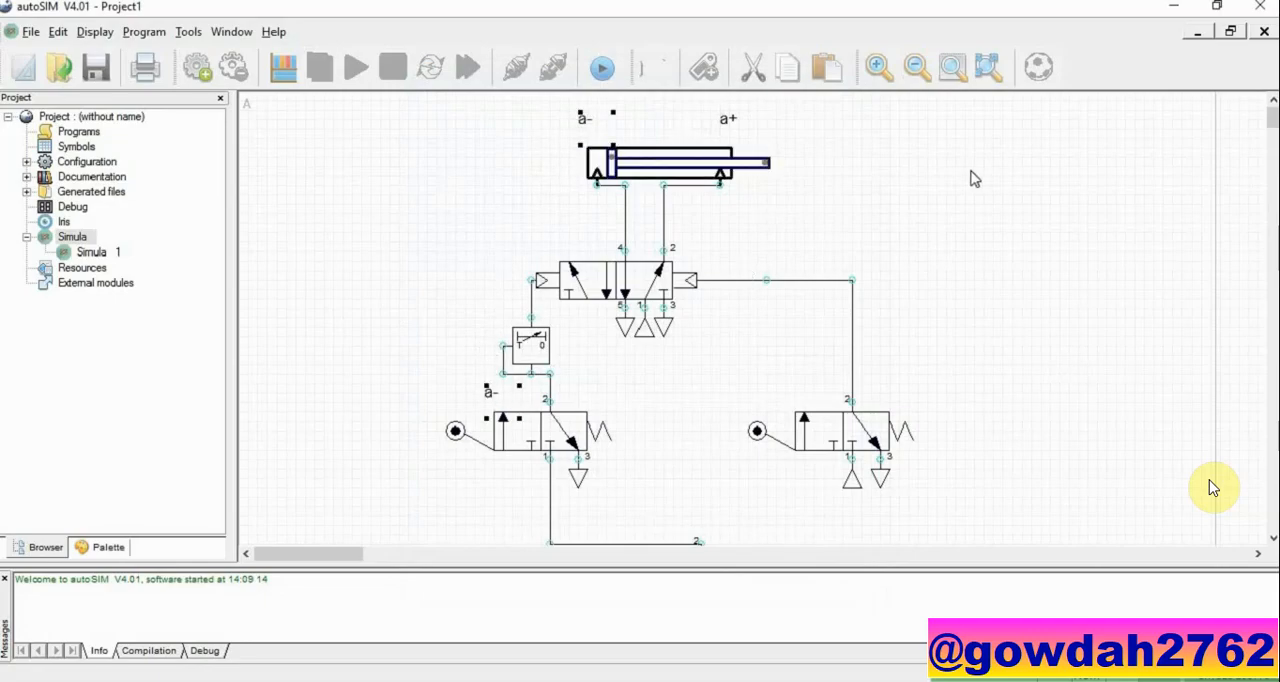
{"action": "left_click_drag", "start_coordinate": [728, 119], "coordinate": [888, 391]}
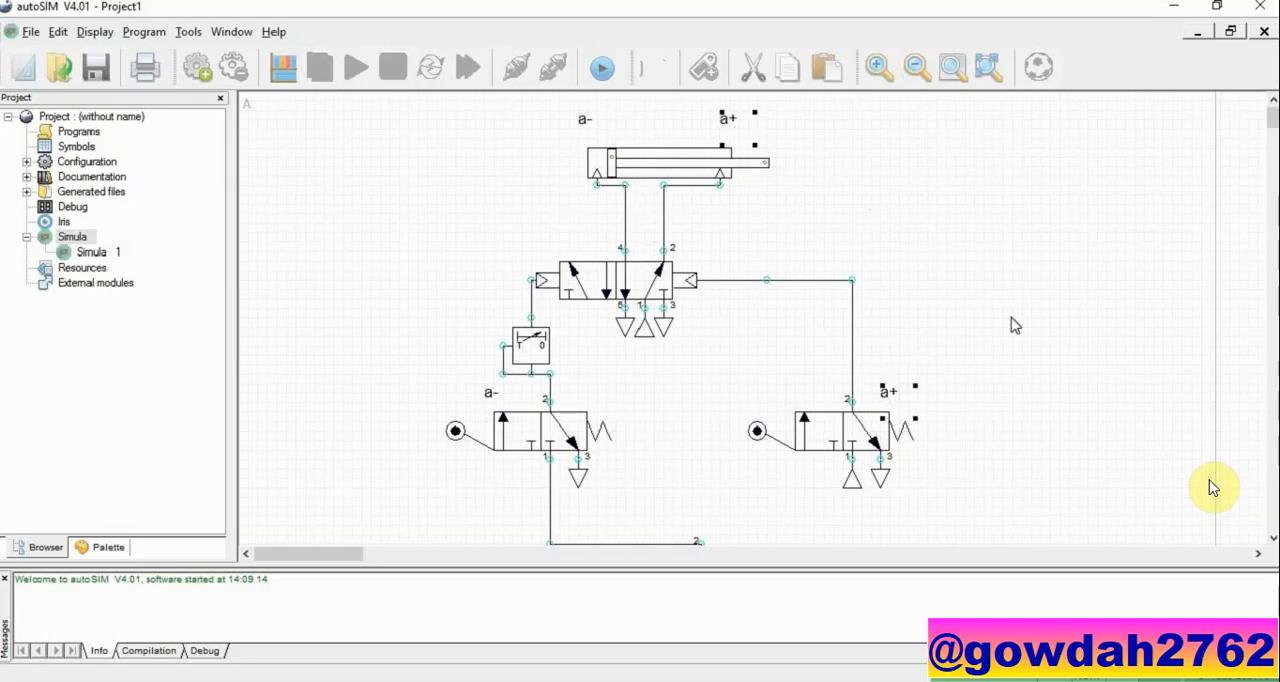
{"action": "left_click", "coordinate": [1053, 294]}
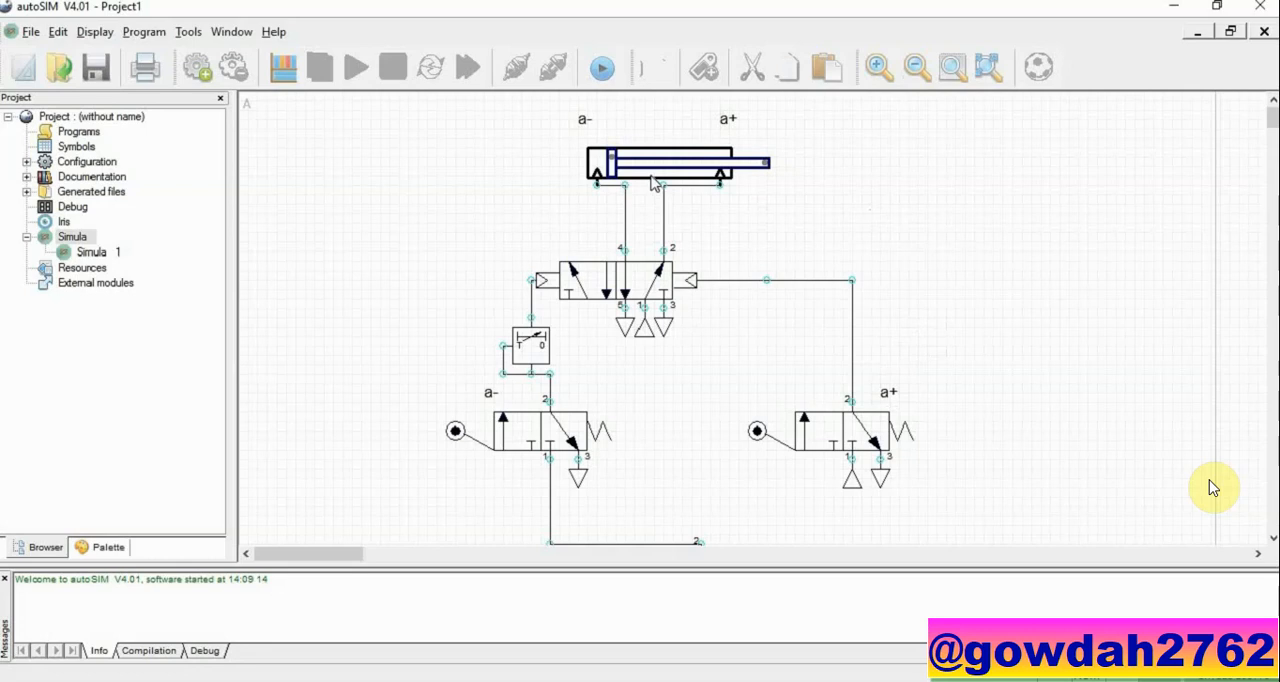
Step: Set the cylinder's sensor mini symbol to "a-" and its sensor maxi symbol to "a+"
{"action": "double_click", "coordinate": [652, 170]}
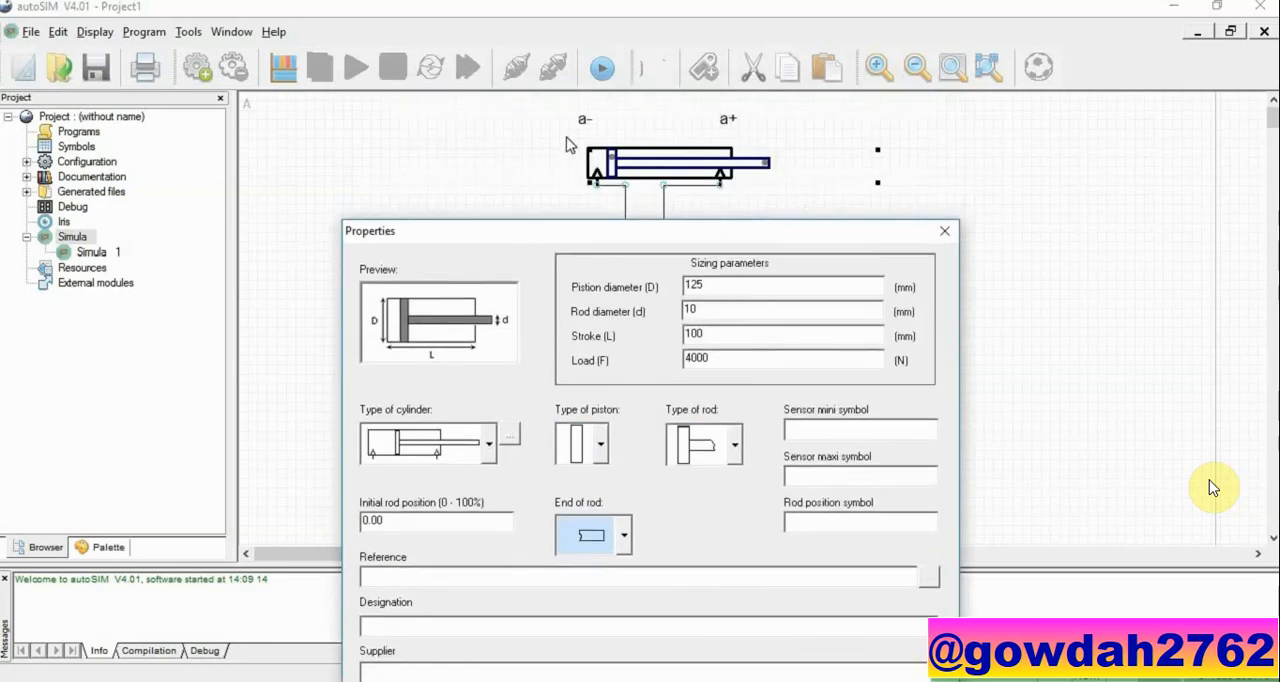
{"action": "left_click", "coordinate": [830, 427]}
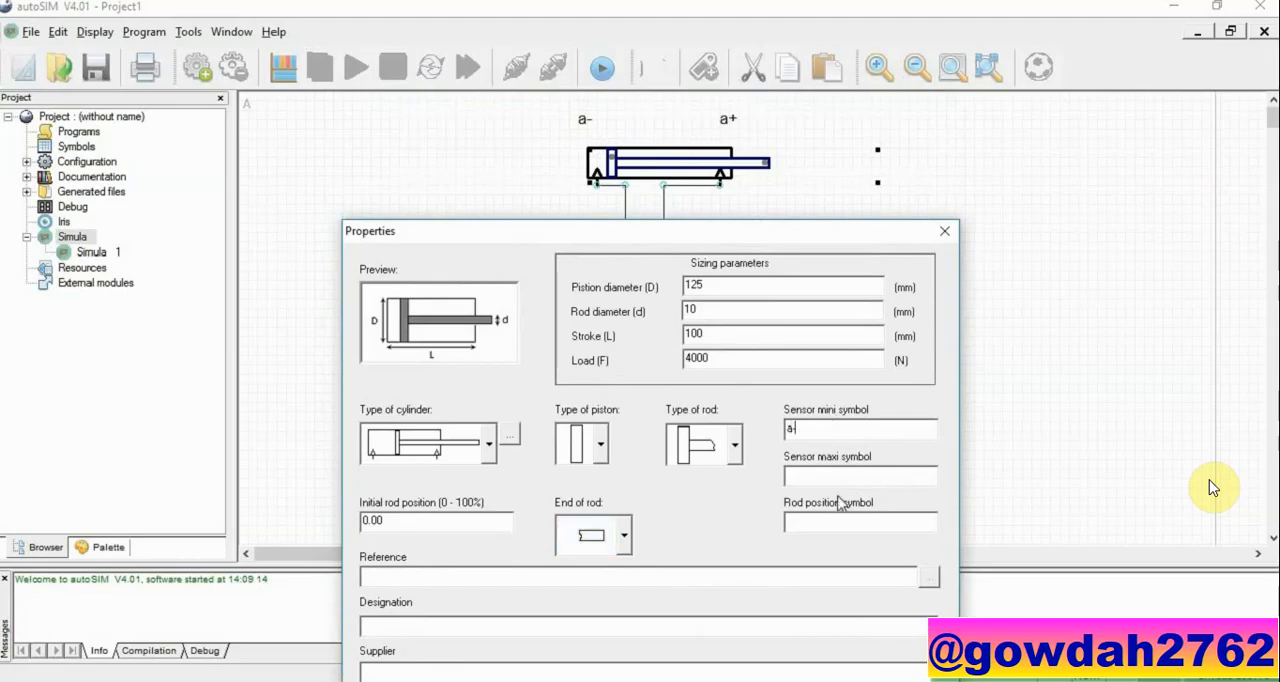
{"action": "left_click_drag", "start_coordinate": [762, 232], "coordinate": [631, 186]}
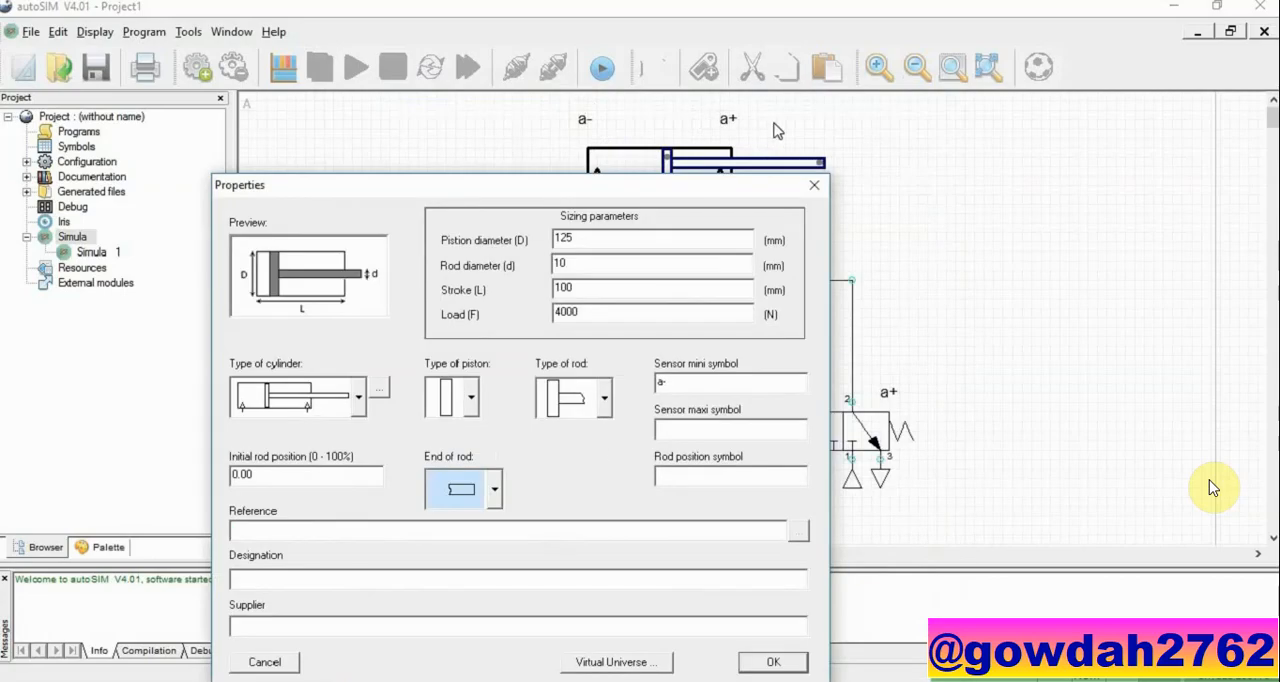
{"action": "left_click", "coordinate": [693, 430]}
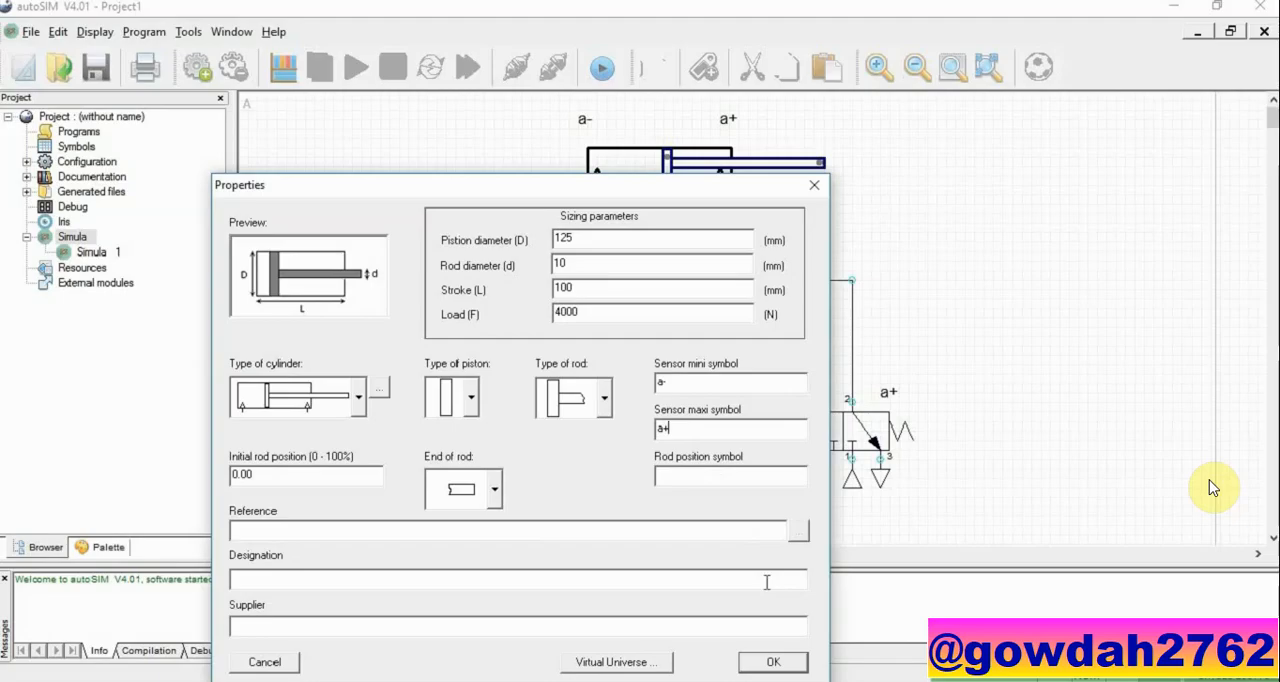
{"action": "left_click", "coordinate": [801, 664]}
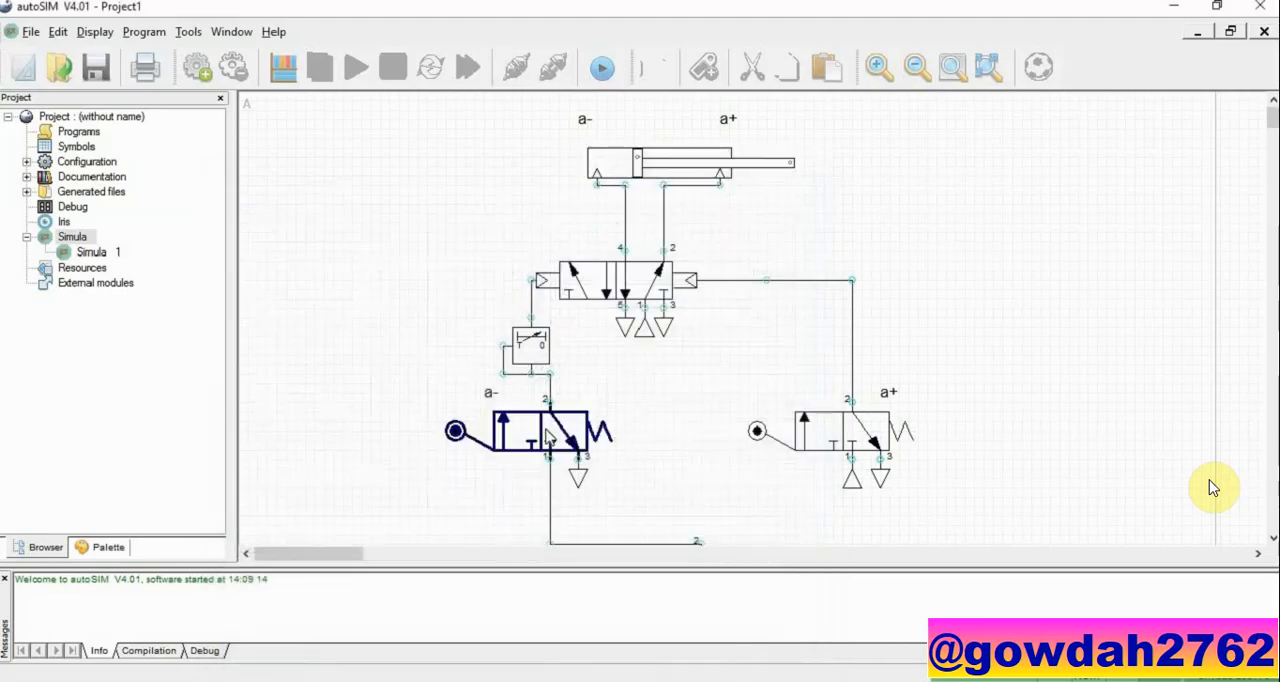
Step: Set Symbol A #1 to "a-" for the left roller valve and to "a+" for the right roller valve
{"action": "double_click", "coordinate": [548, 437]}
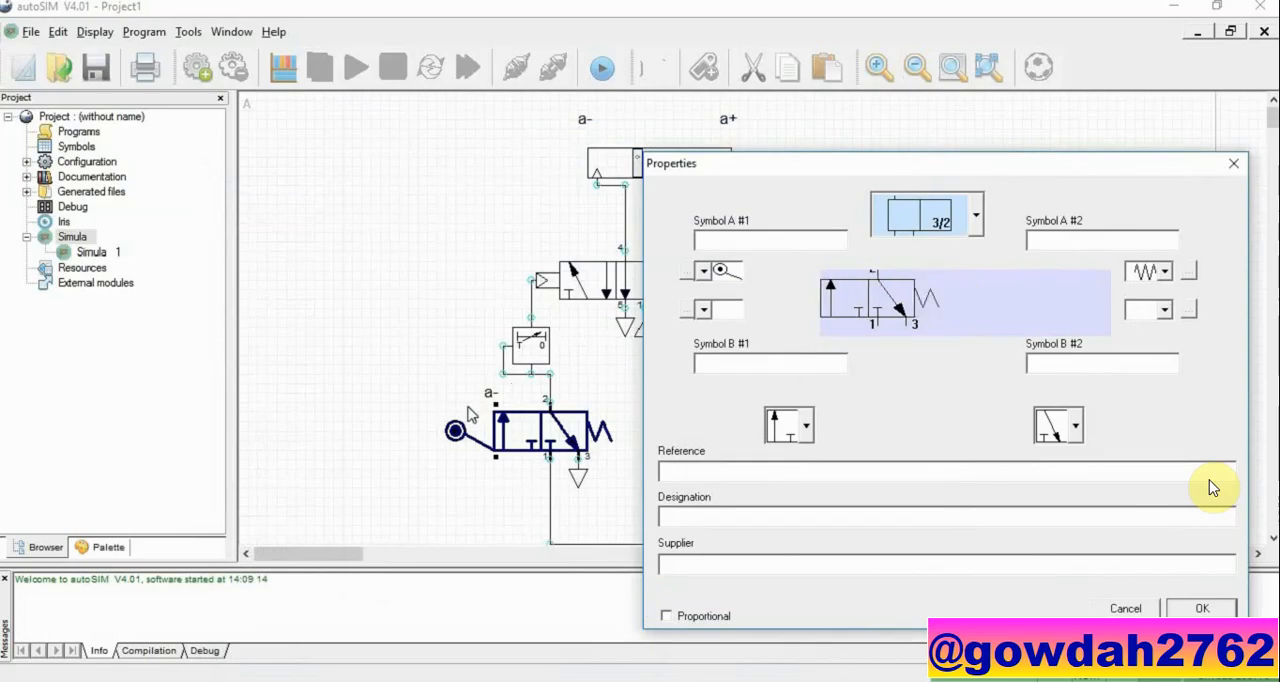
{"action": "left_click", "coordinate": [709, 238]}
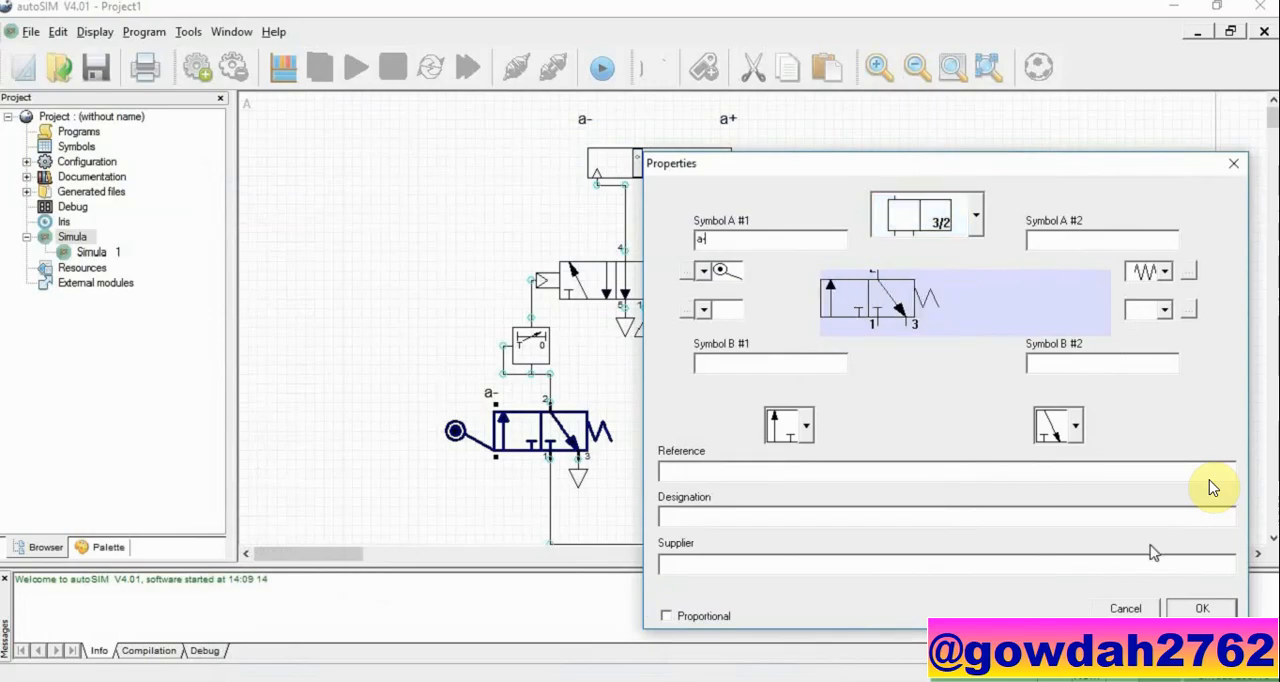
{"action": "left_click", "coordinate": [1190, 606]}
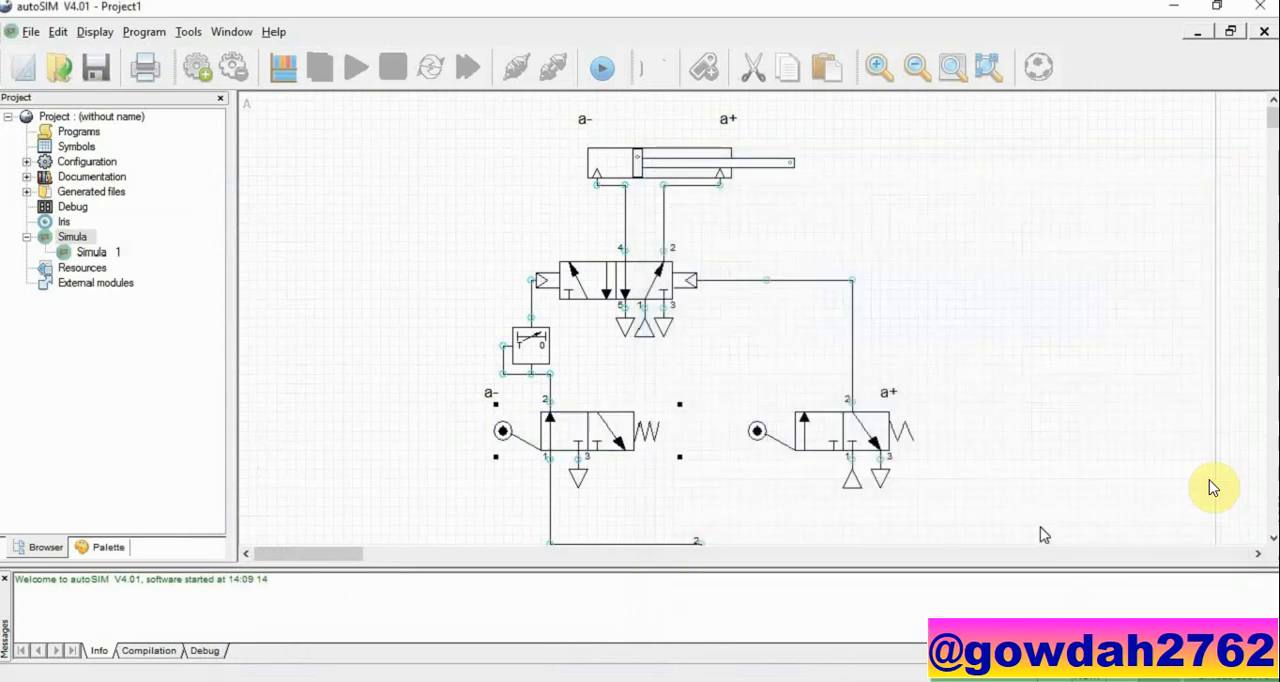
{"action": "double_click", "coordinate": [833, 451]}
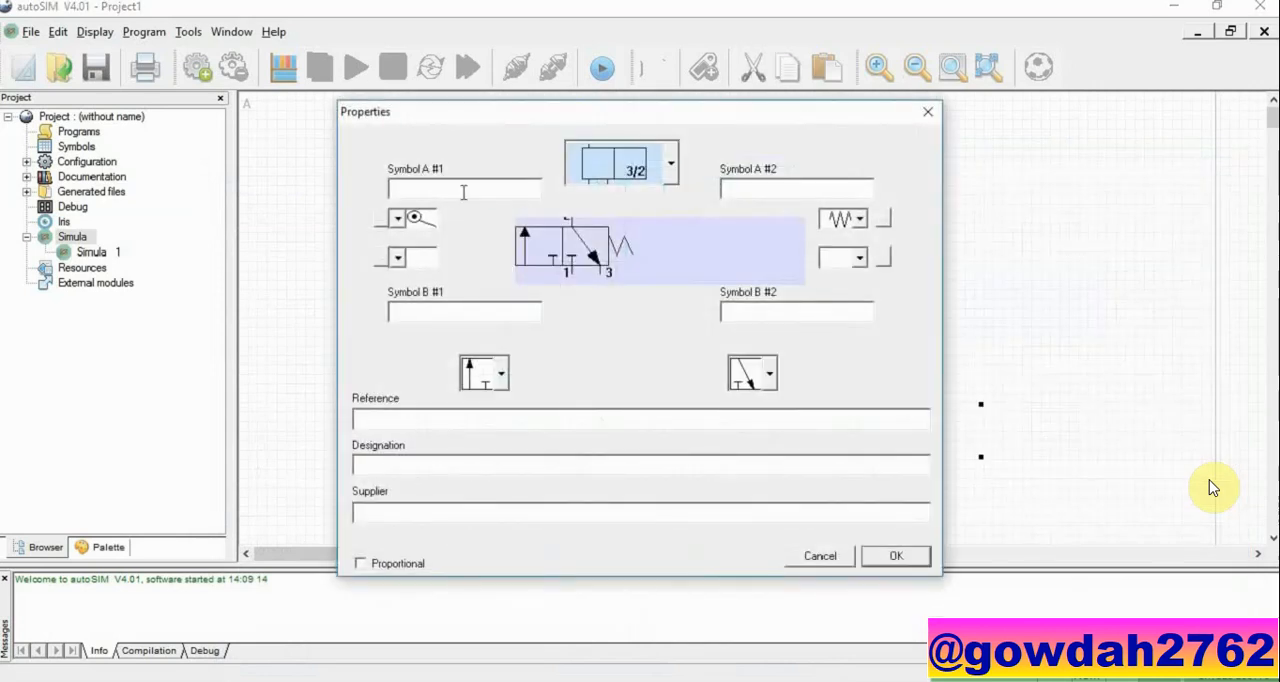
{"action": "left_click", "coordinate": [463, 192]}
{"action": "type", "text": "a+"}
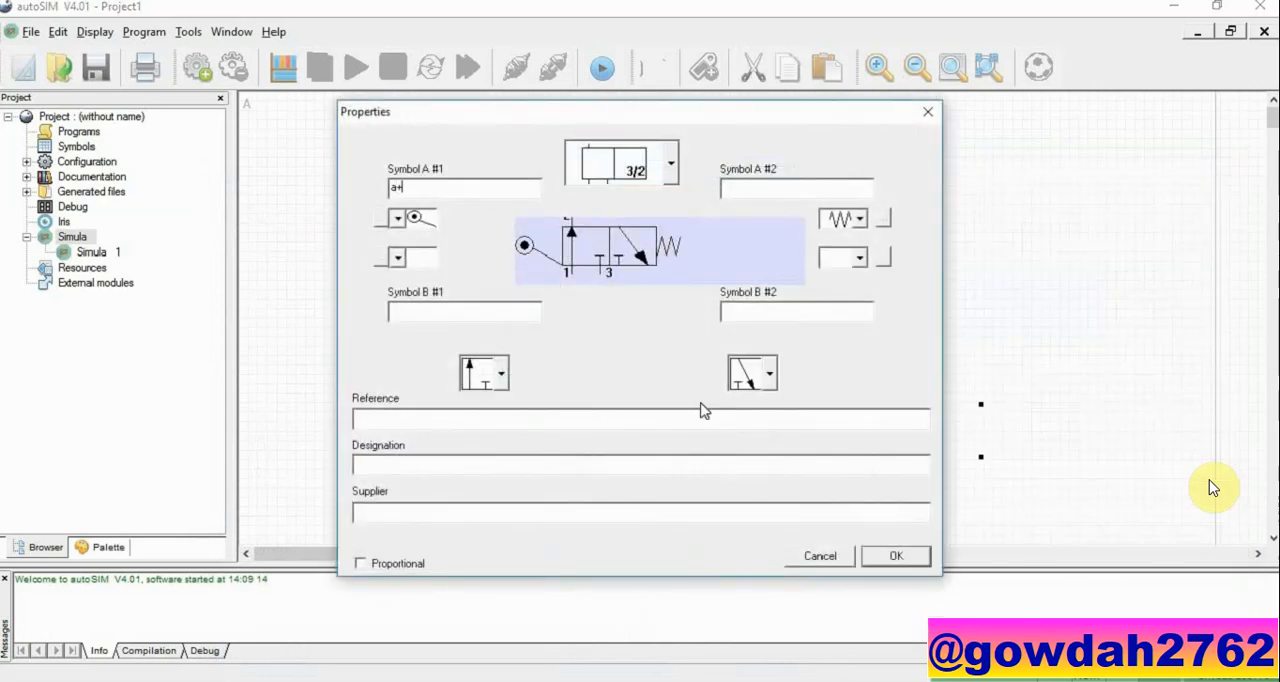
{"action": "left_click", "coordinate": [928, 560]}
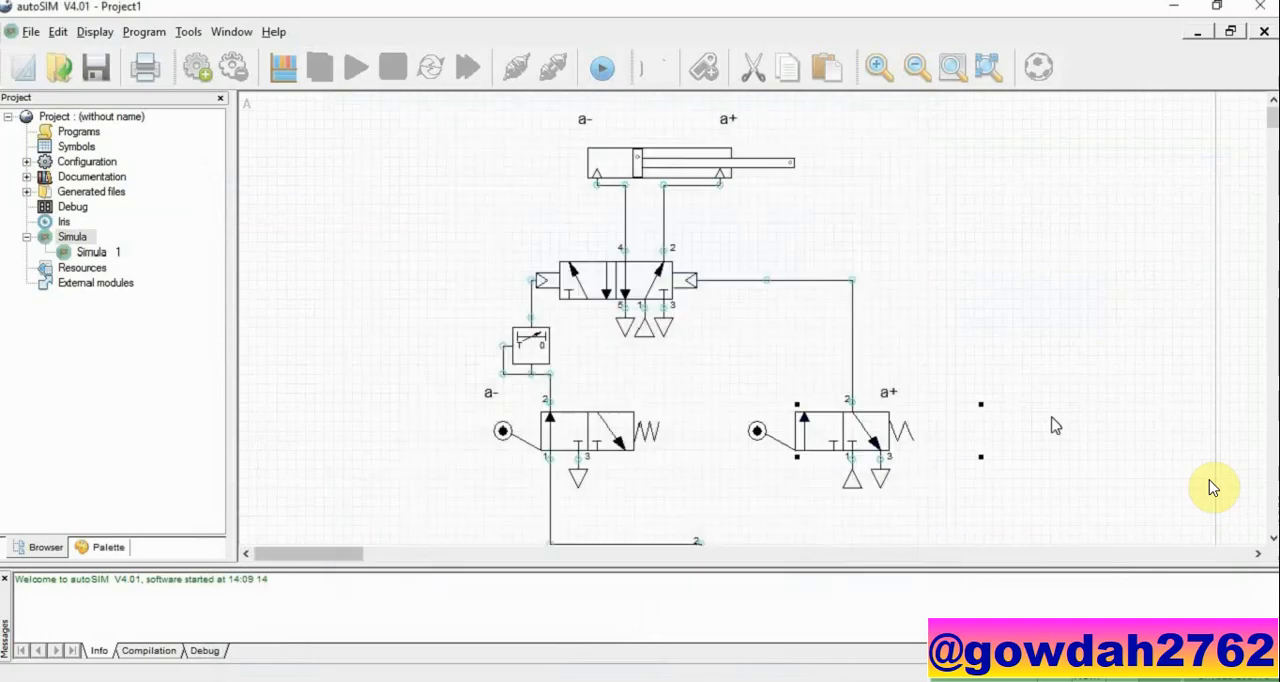
Step: Check the delay in the properties of the timer beneath the 5/2 valve and accept the settings
{"action": "left_click", "coordinate": [987, 66]}
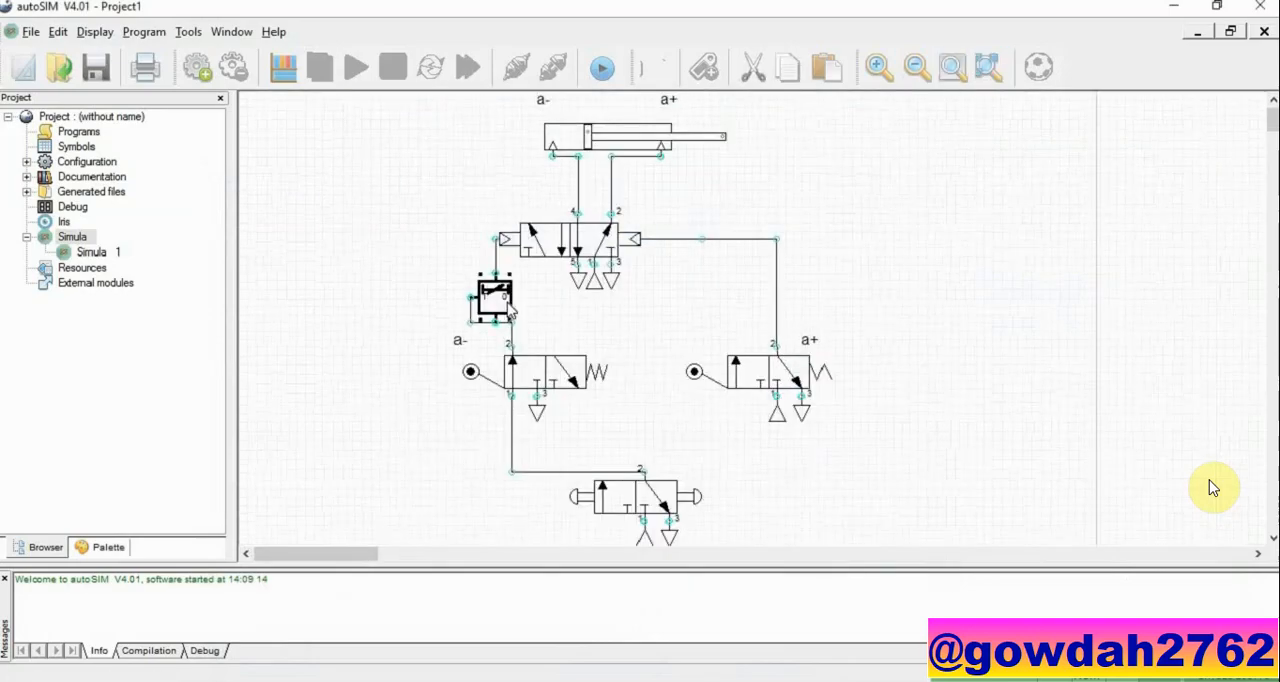
{"action": "right_click", "coordinate": [495, 305]}
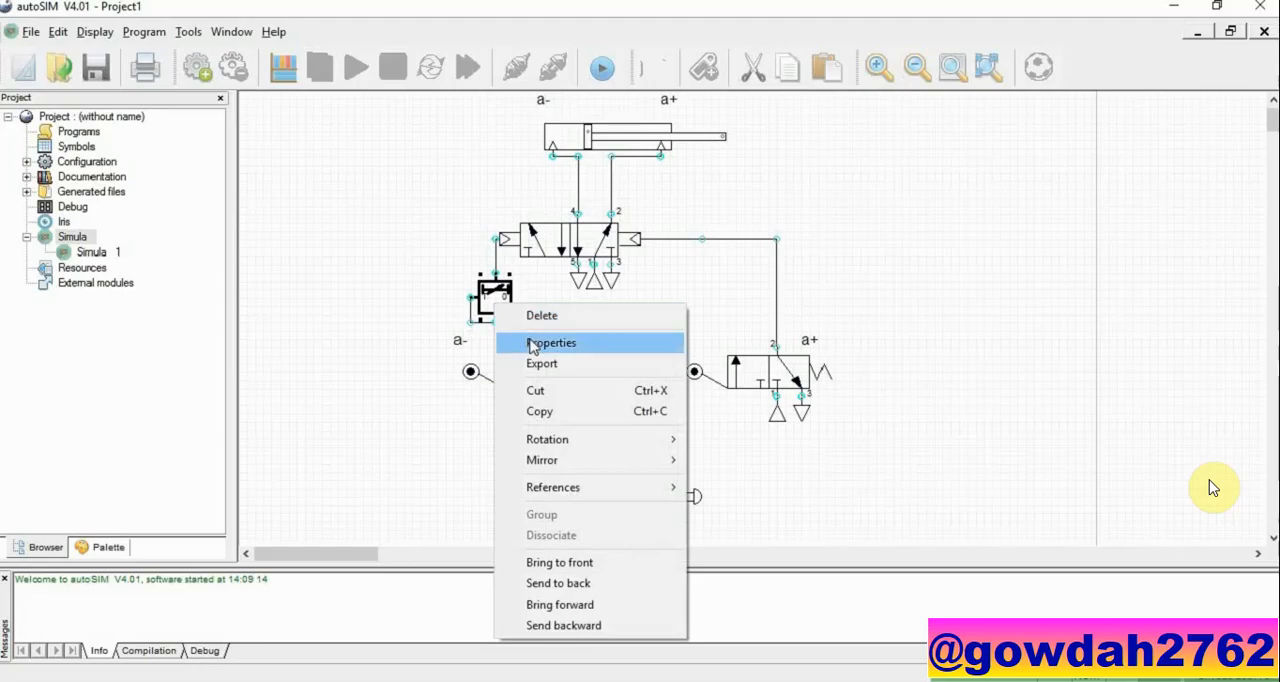
{"action": "left_click", "coordinate": [536, 343]}
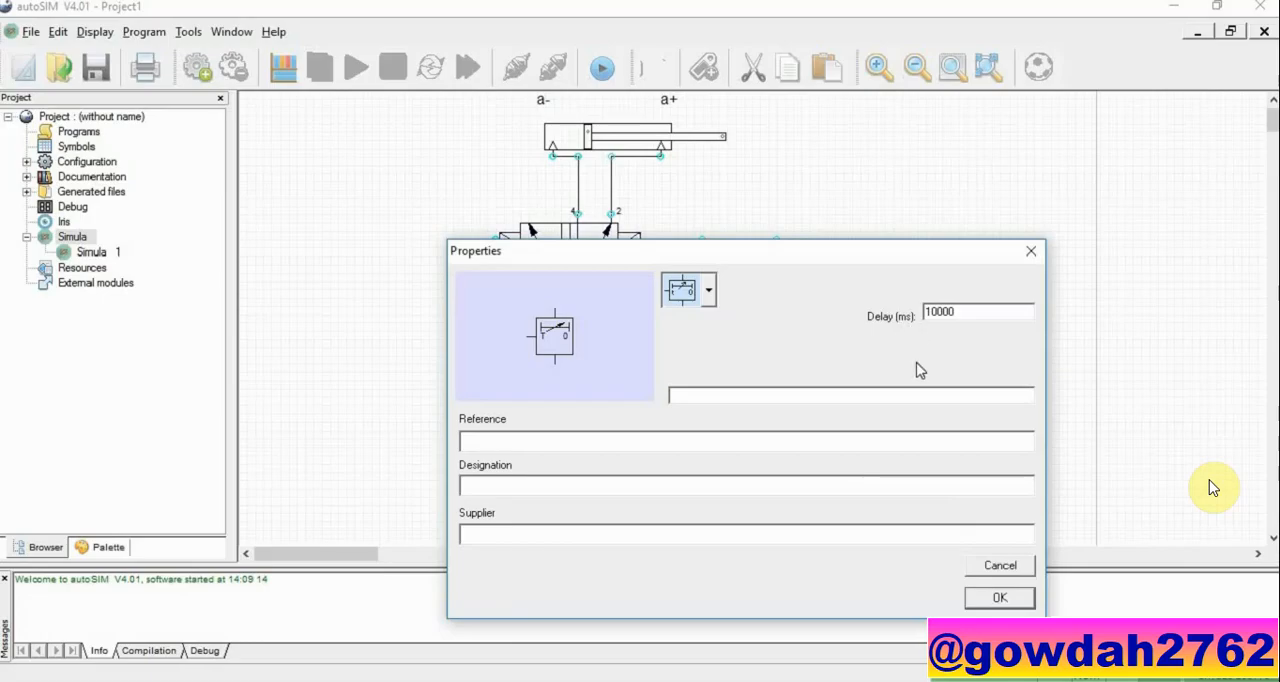
{"action": "left_click", "coordinate": [998, 596]}
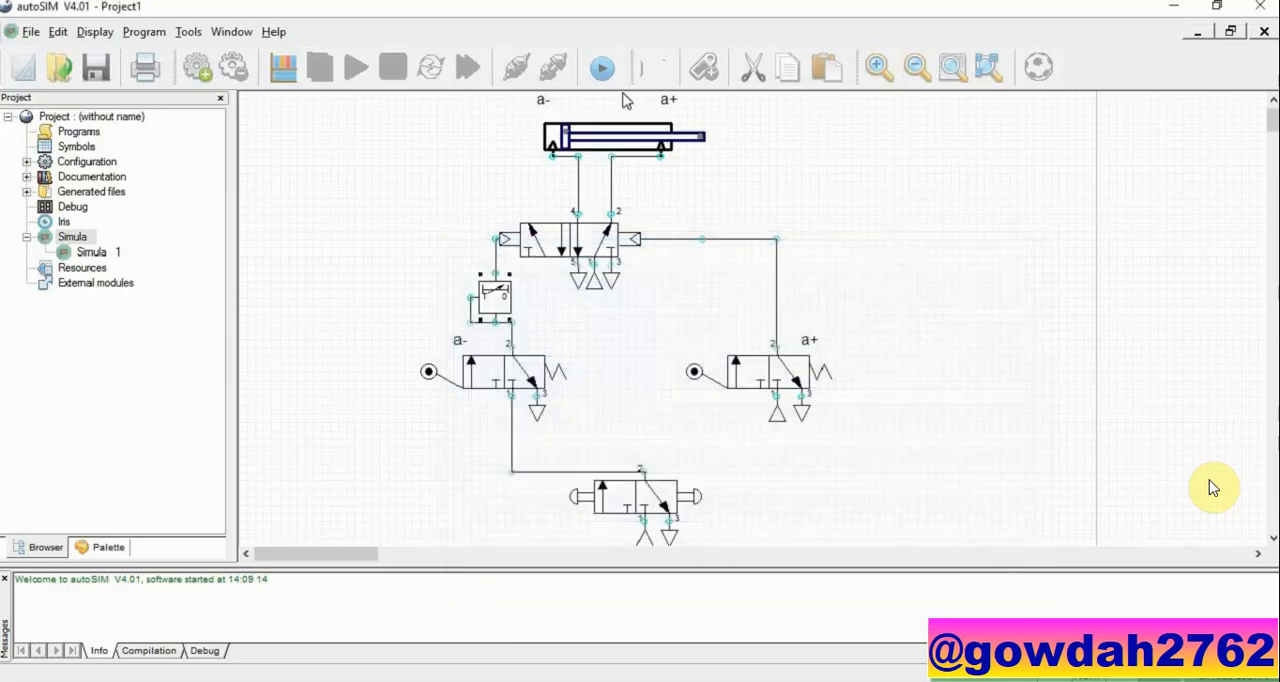
Step: Start the circuit simulation and actuate the push button of the lowest 3/2 valve
{"action": "left_click", "coordinate": [602, 72]}
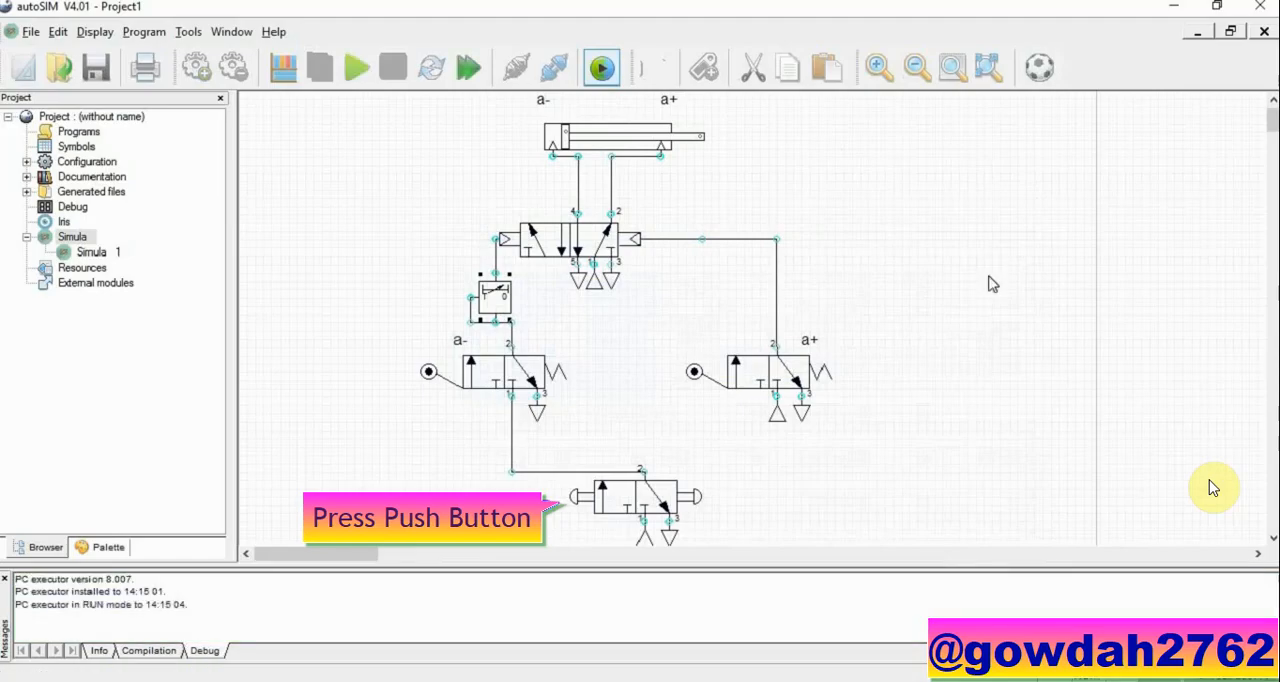
{"action": "left_click", "coordinate": [583, 505]}
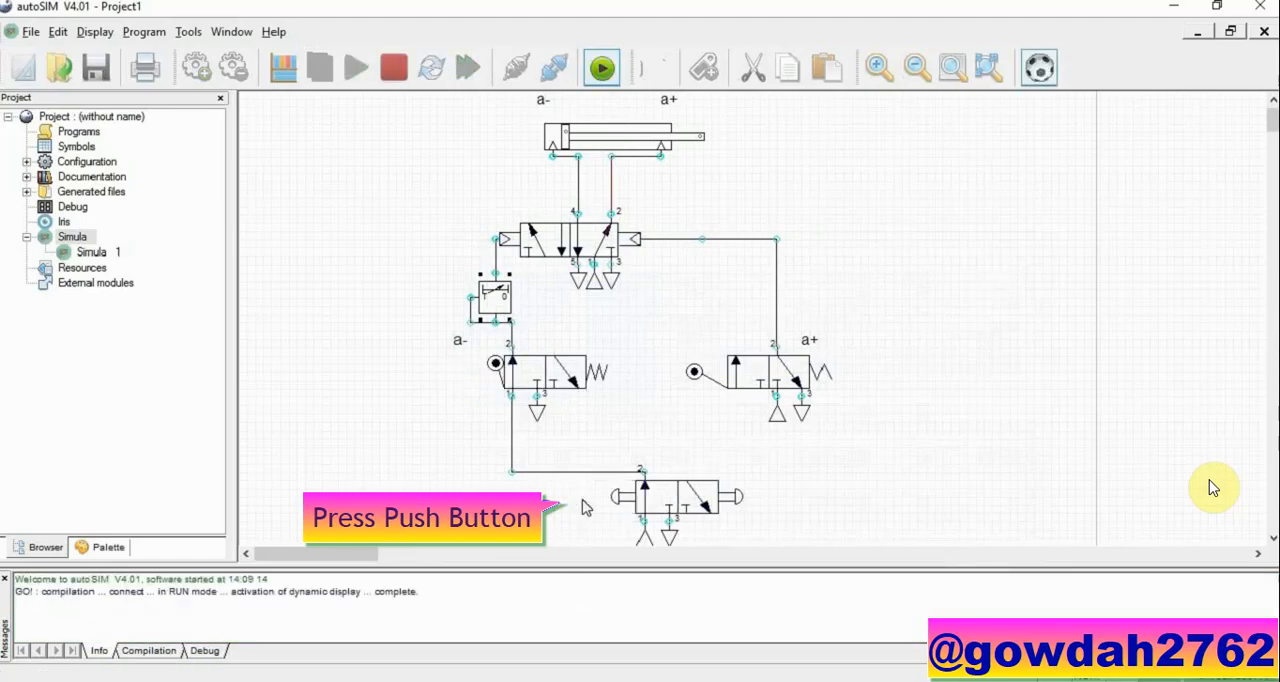